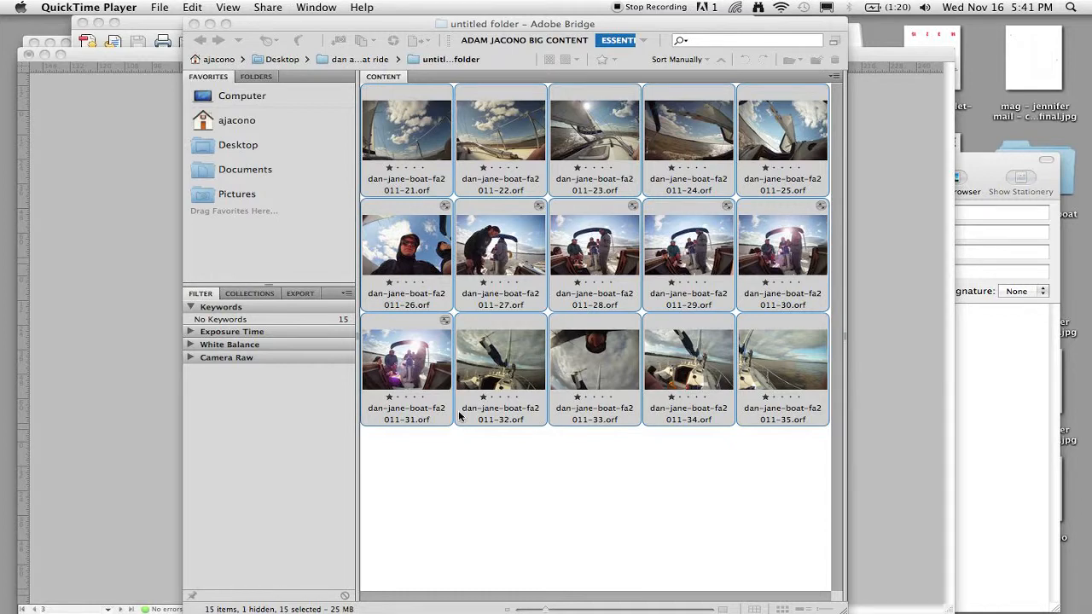
Select all 15 raw boat images in the untitled folder.
left_click(470, 490)
left_click(456, 444)
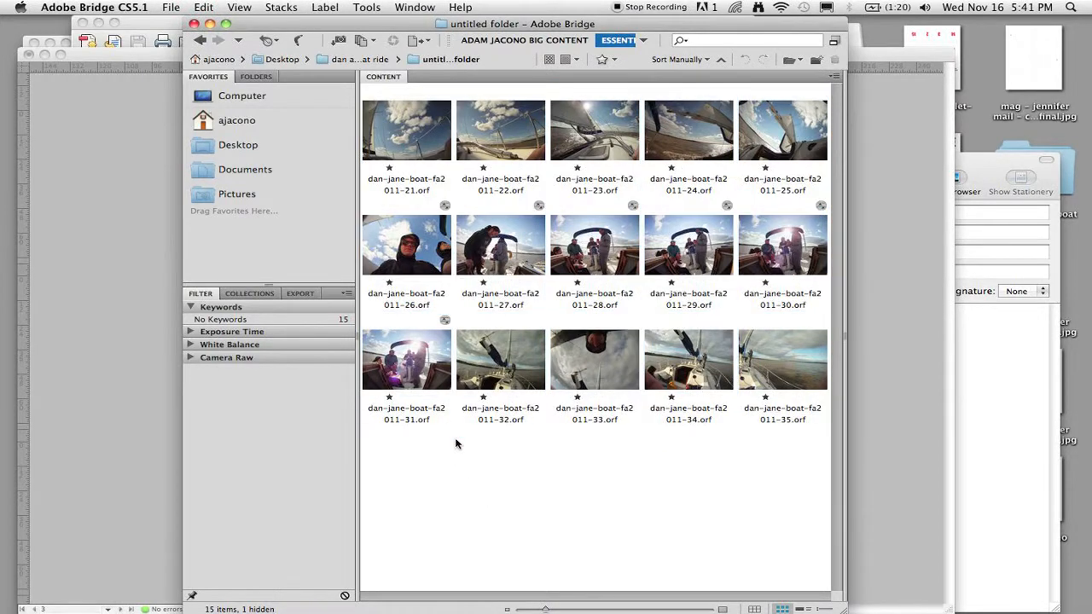
key("super+a")
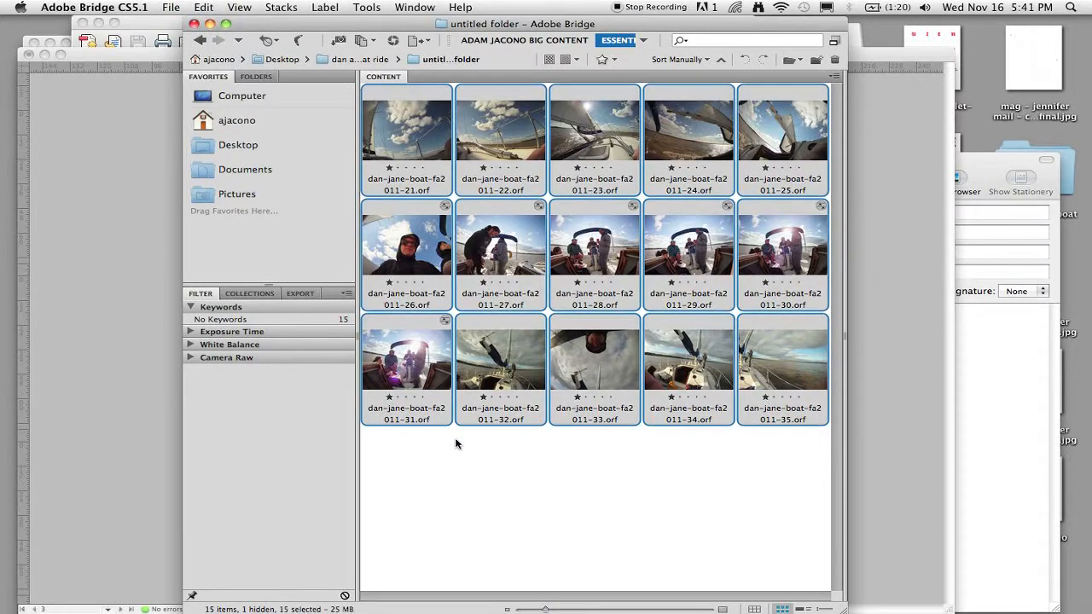
Launch Photoshop's Image Processor on the selected images and close the alert.
left_click(367, 6)
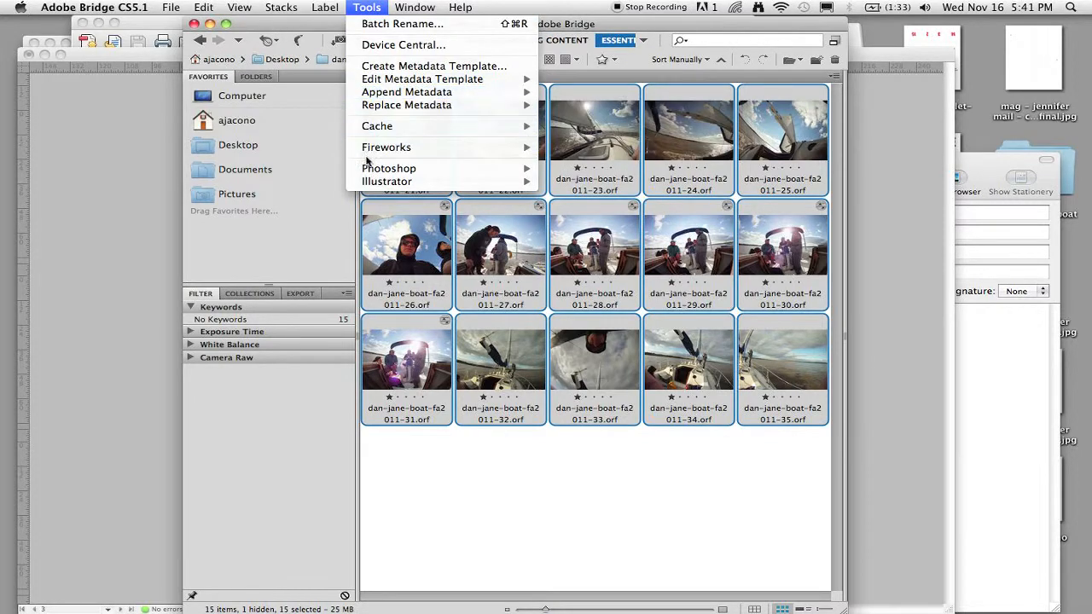
mouse_move(392, 168)
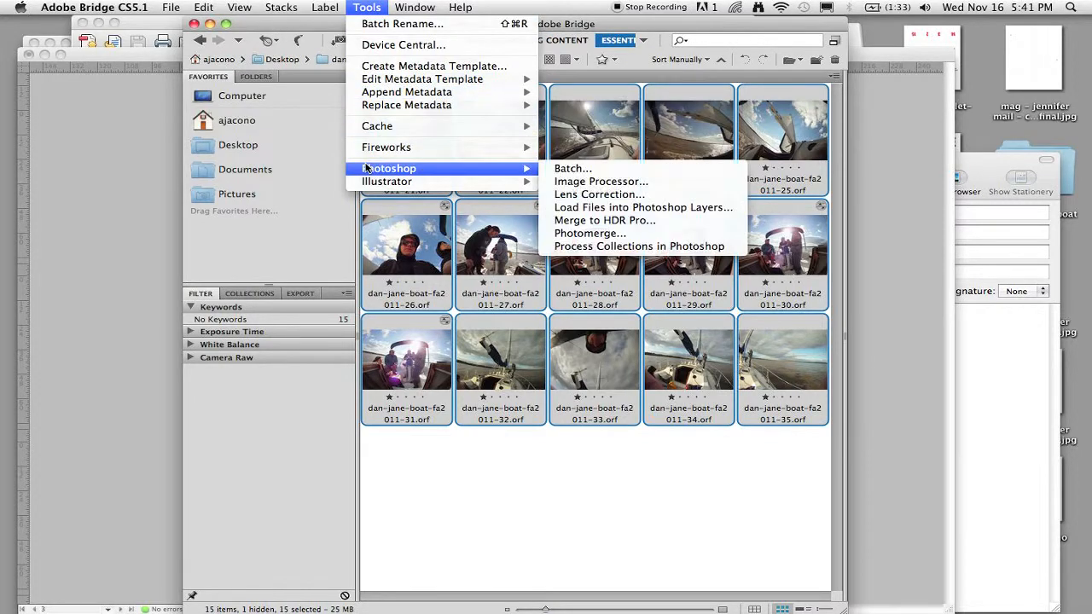
left_click(583, 182)
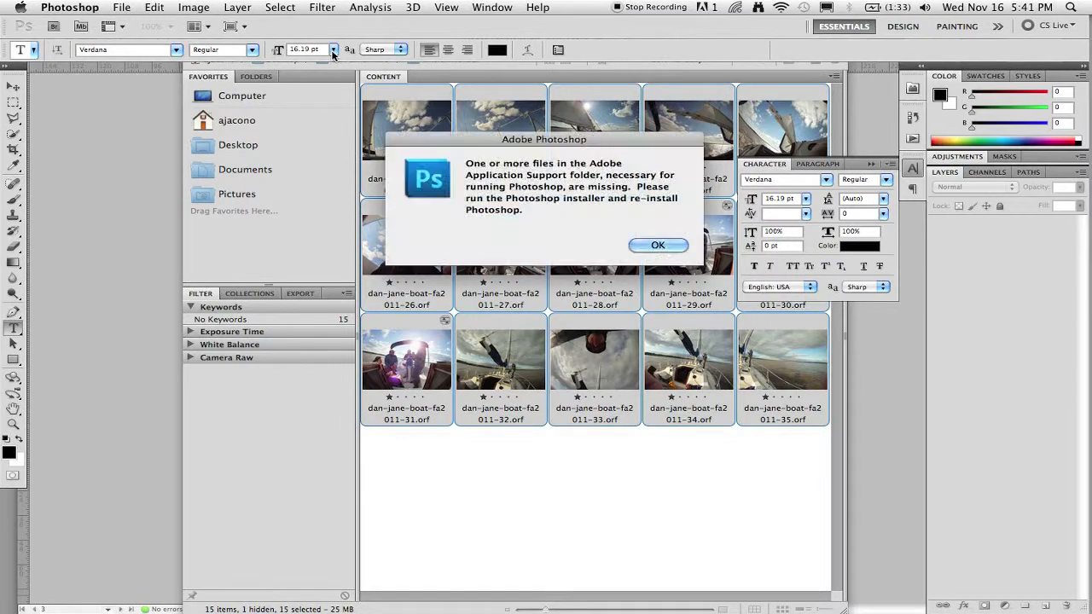
left_click(655, 247)
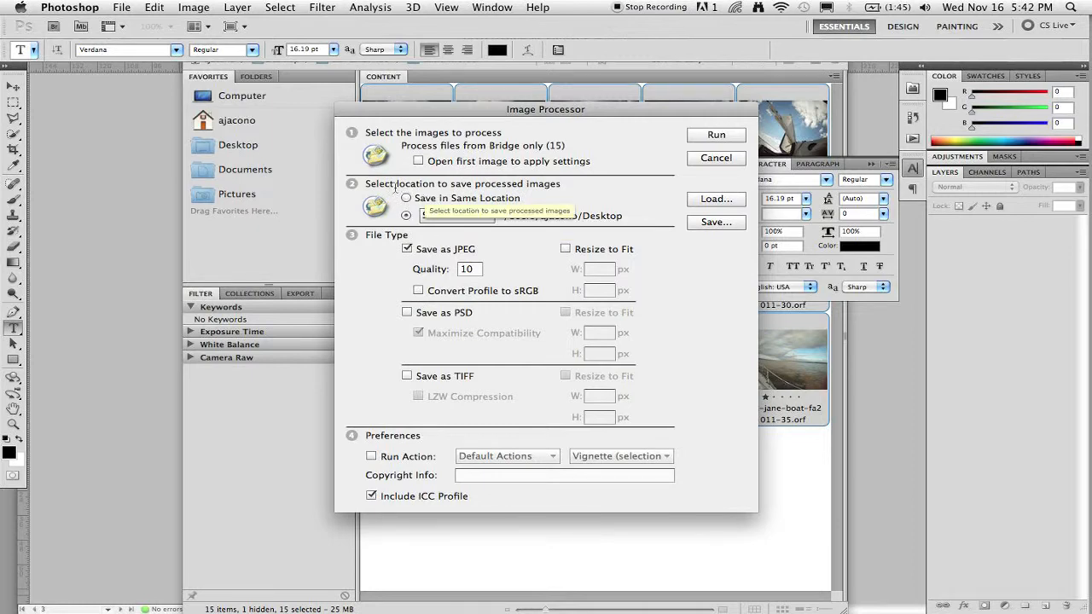
Create a new folder named jpeg inside the untitled folder and choose it as the save location.
left_click_drag(381, 184, 543, 189)
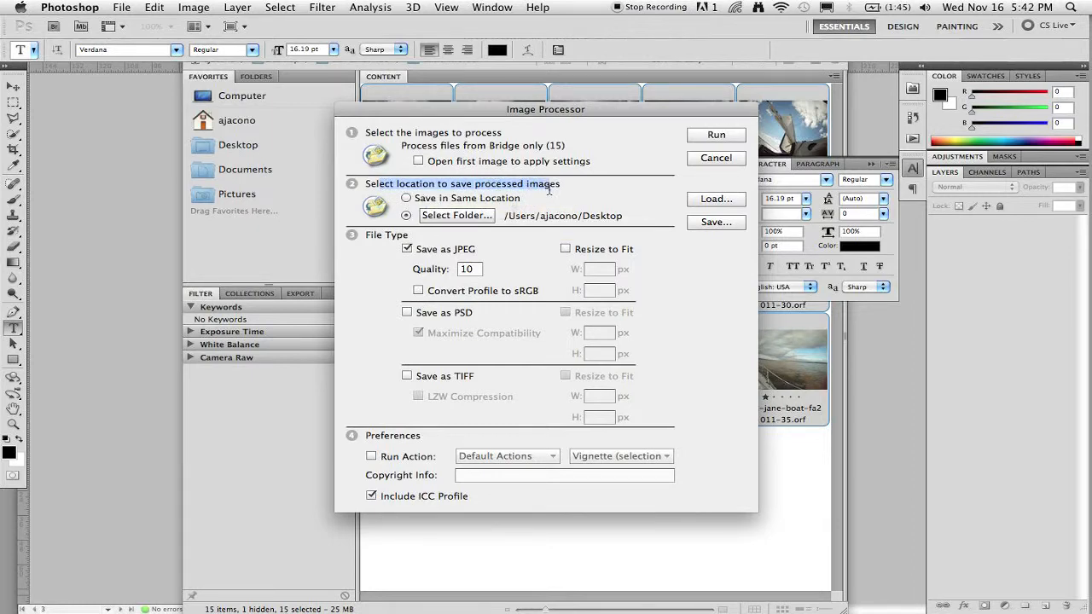
left_click(457, 215)
double_click(553, 230)
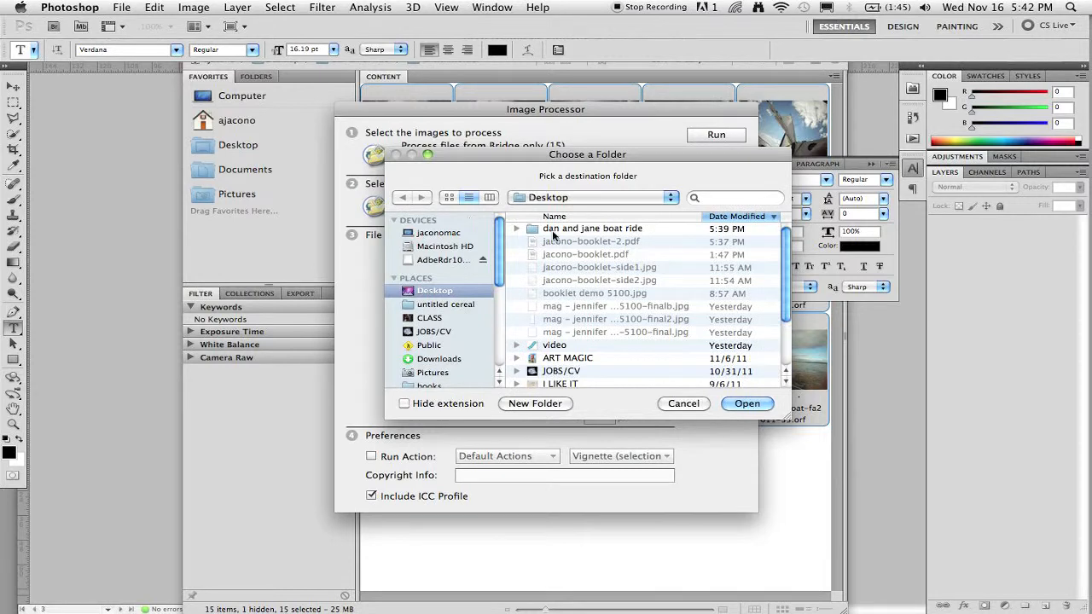
double_click(553, 232)
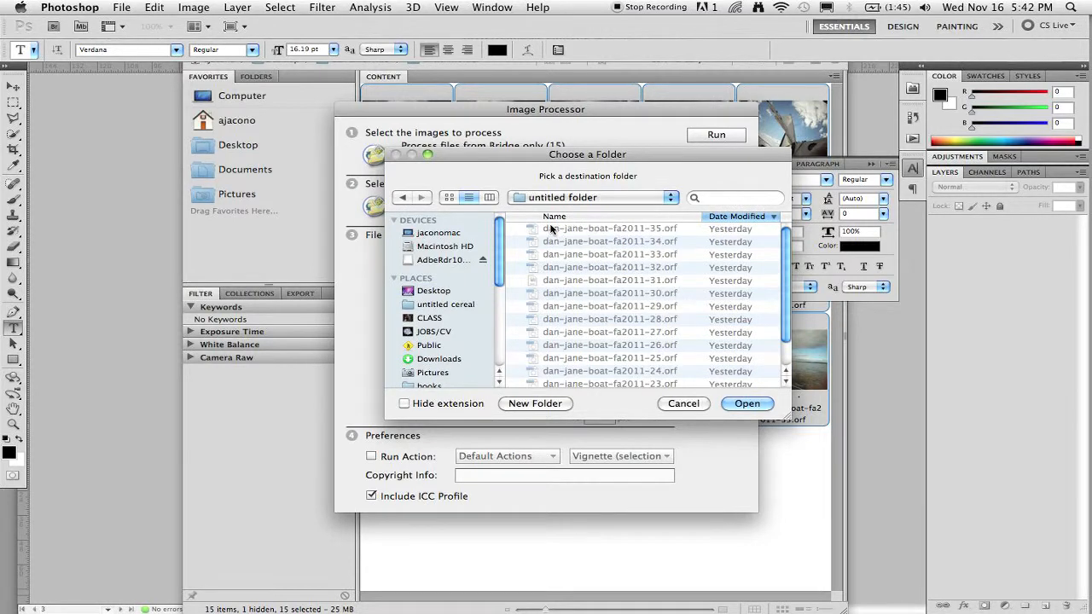
scroll(572, 342, "down", 3)
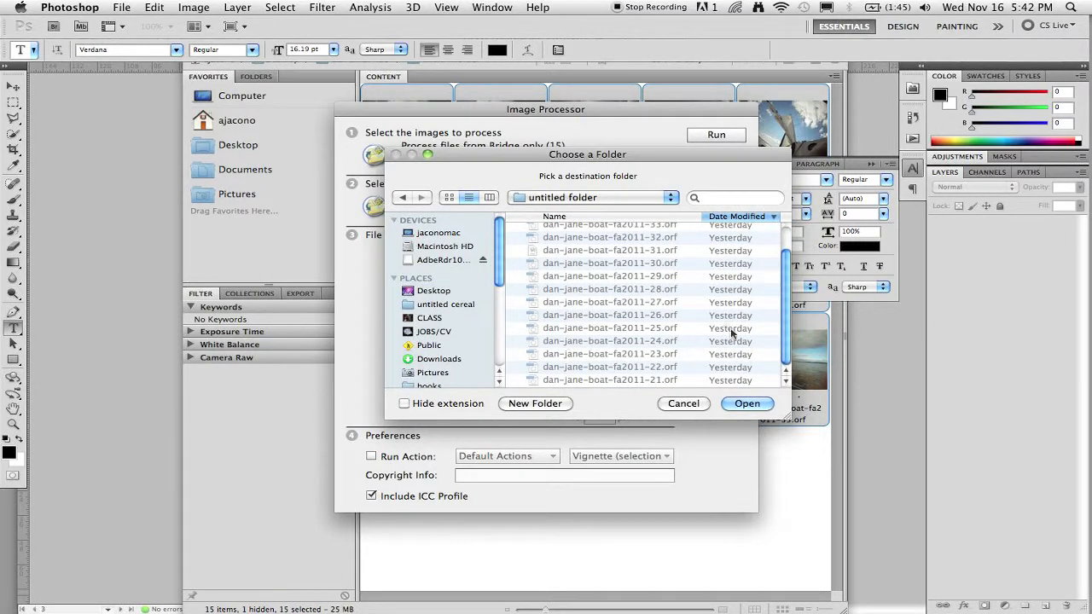
left_click(535, 404)
type("jpeg")
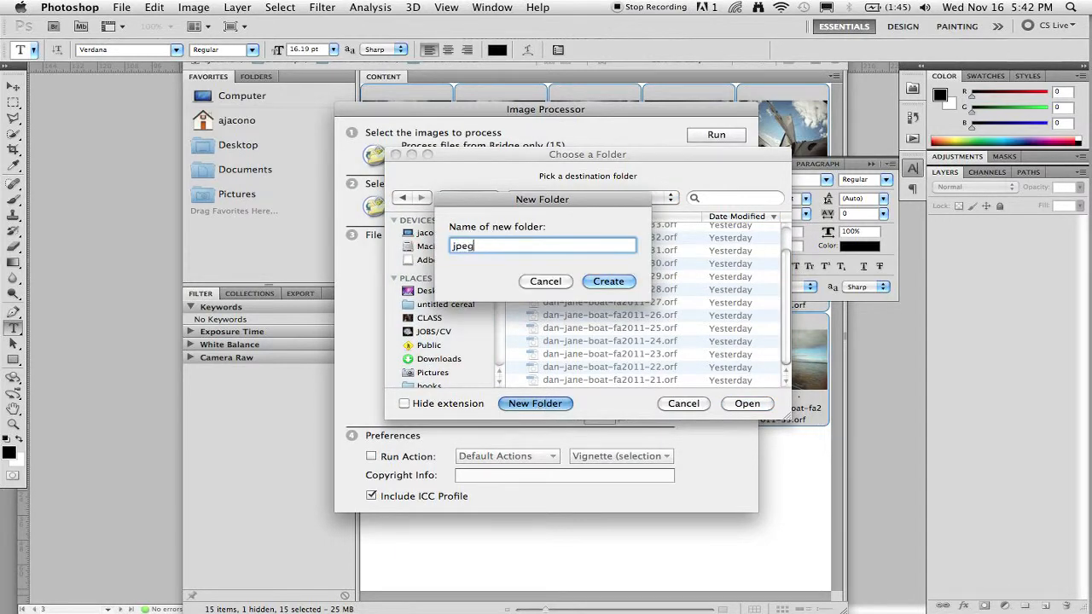
key("Return")
left_click(747, 404)
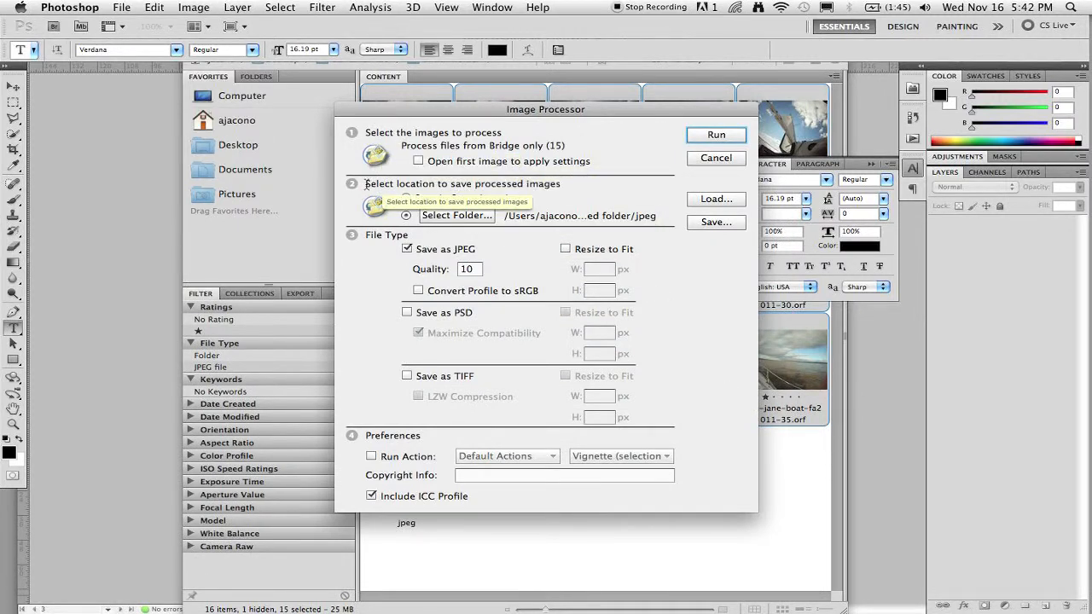
Set the JPEG quality to 12 and enable Convert Profile to sRGB.
left_click_drag(365, 183, 563, 189)
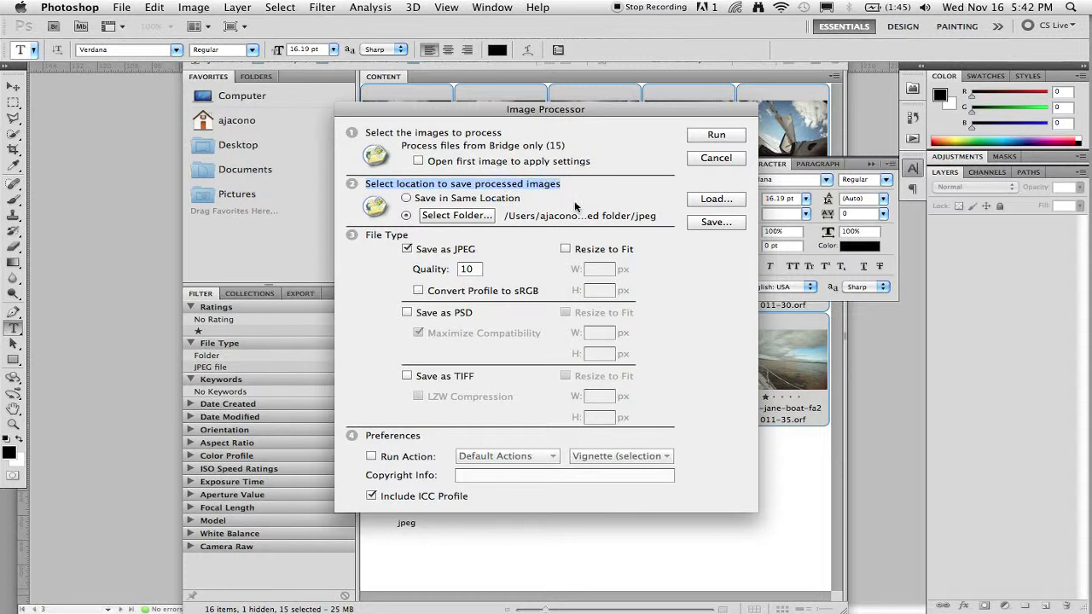
left_click(409, 250)
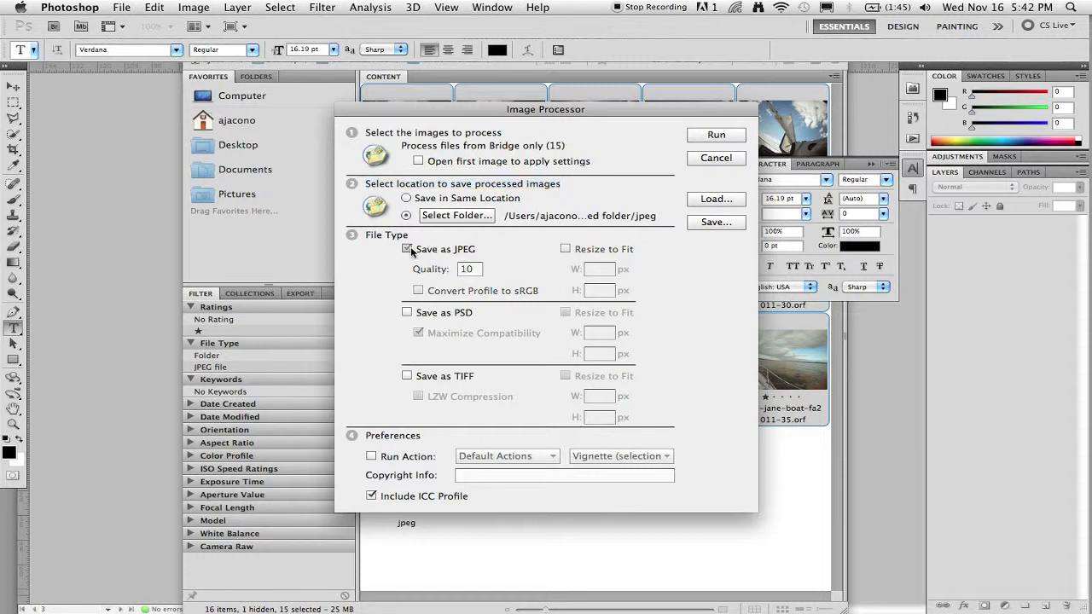
left_click(408, 250)
left_click(469, 270)
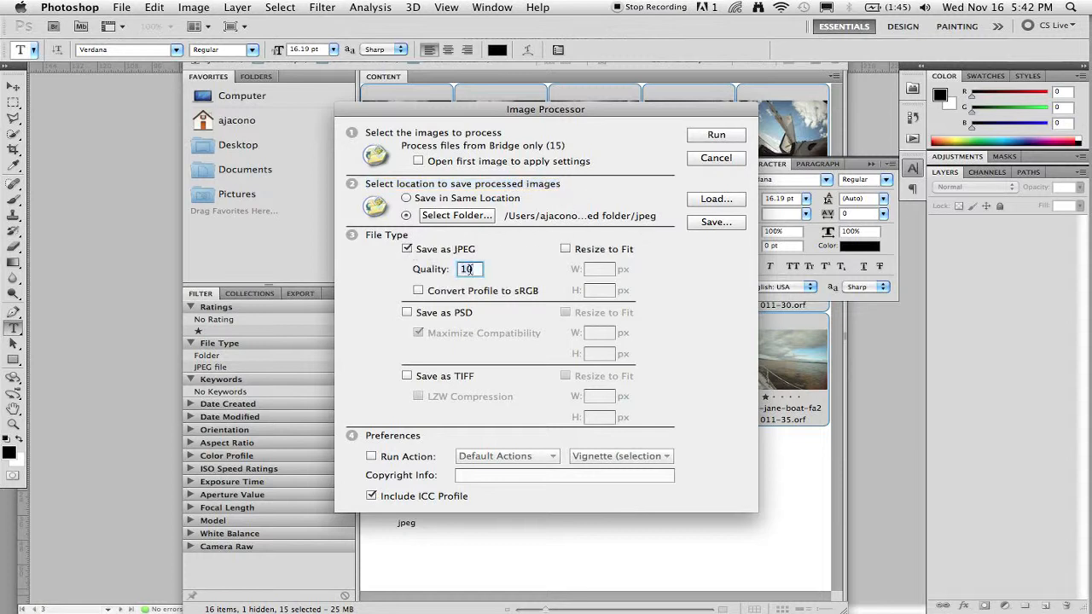
type("12")
left_click(469, 292)
Run the Image Processor and close the alert.
left_click(716, 135)
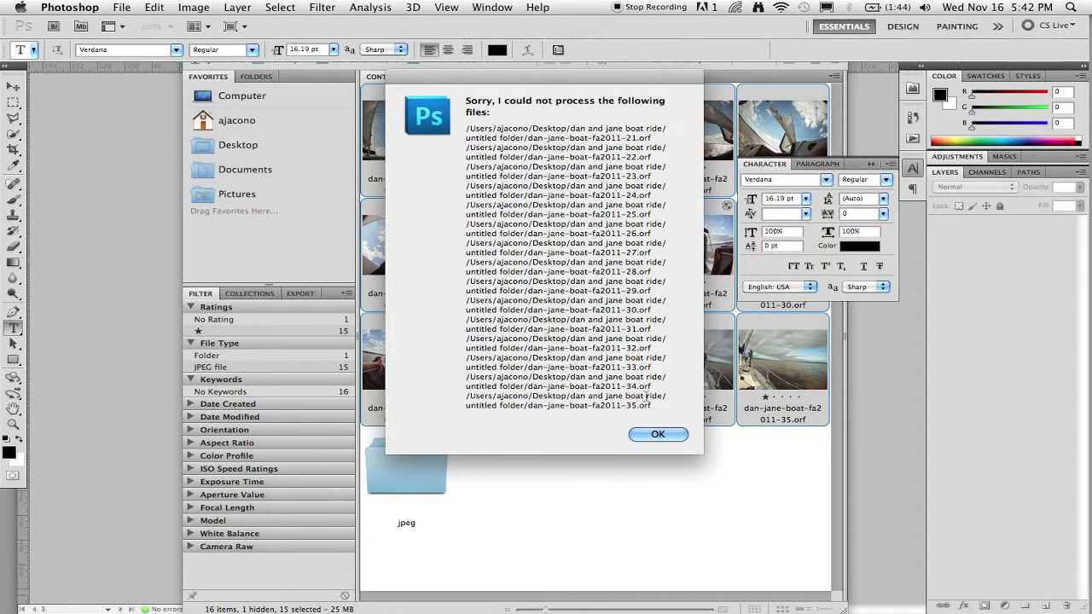
left_click(657, 435)
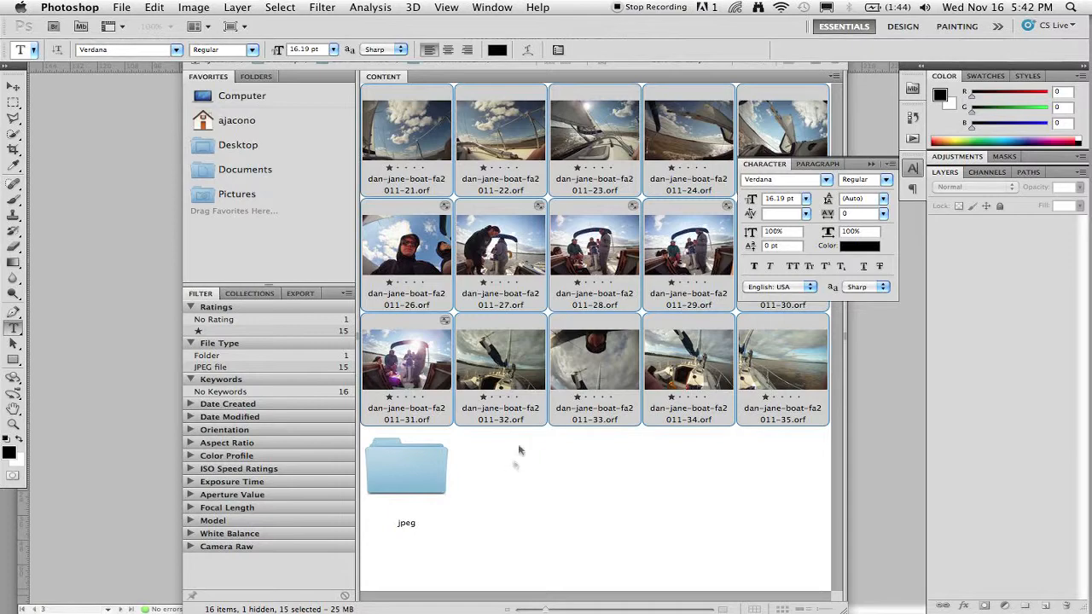
left_click(616, 7)
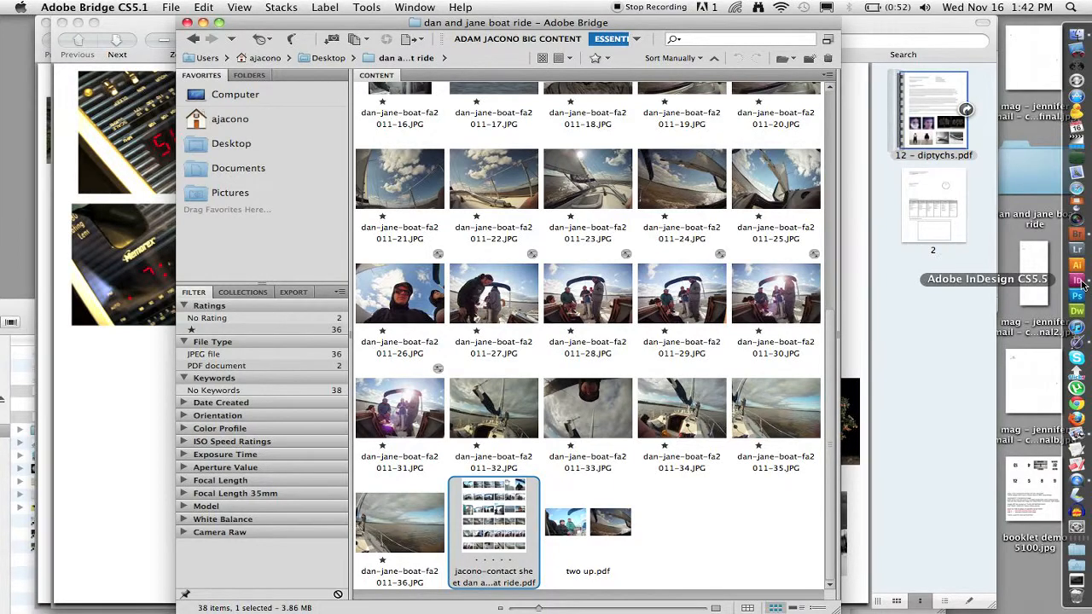
Launch InDesign and create a new 16-page Letter-size print document with facing pages.
left_click(1078, 282)
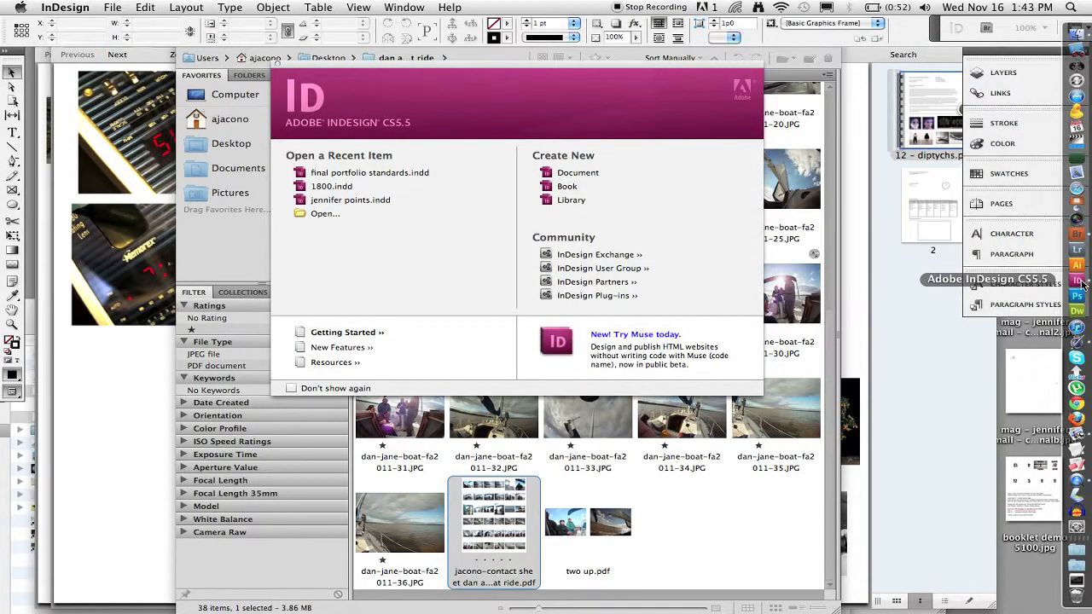
left_click(564, 173)
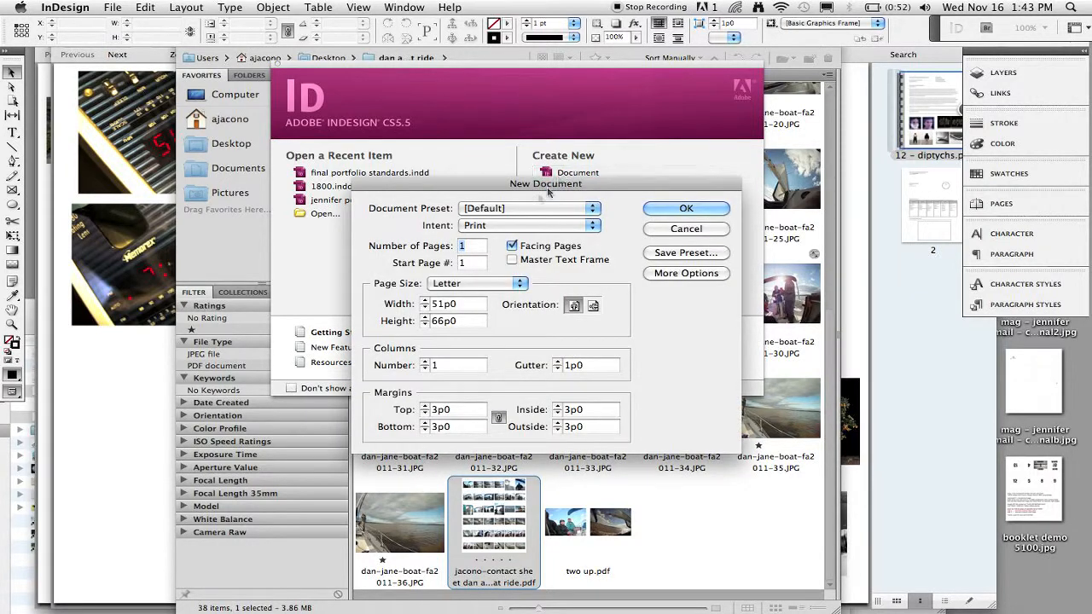
left_click(486, 211)
left_click(486, 211)
left_click(485, 225)
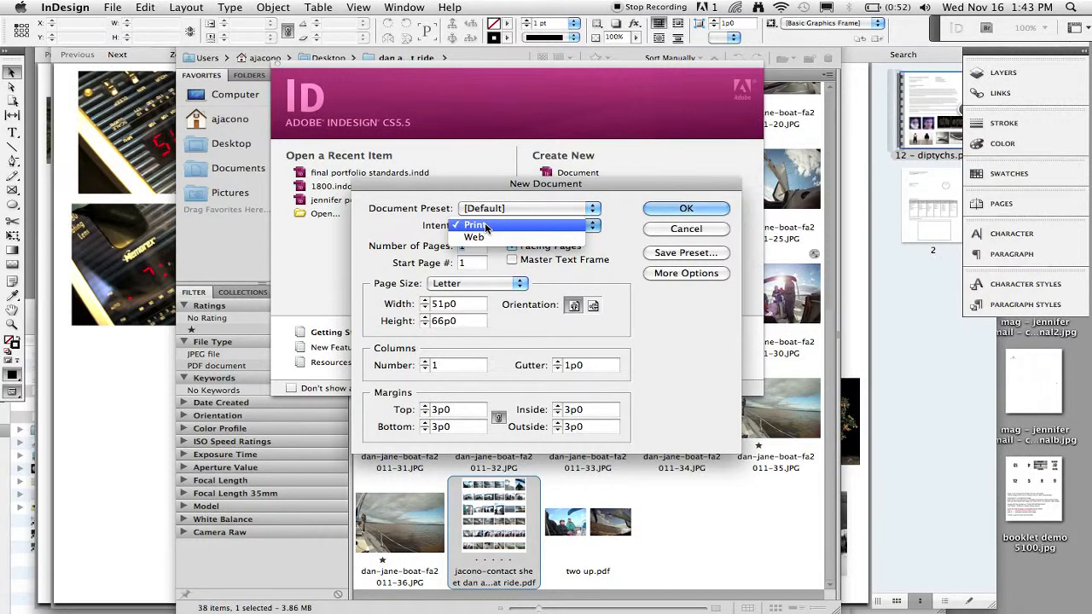
left_click(487, 226)
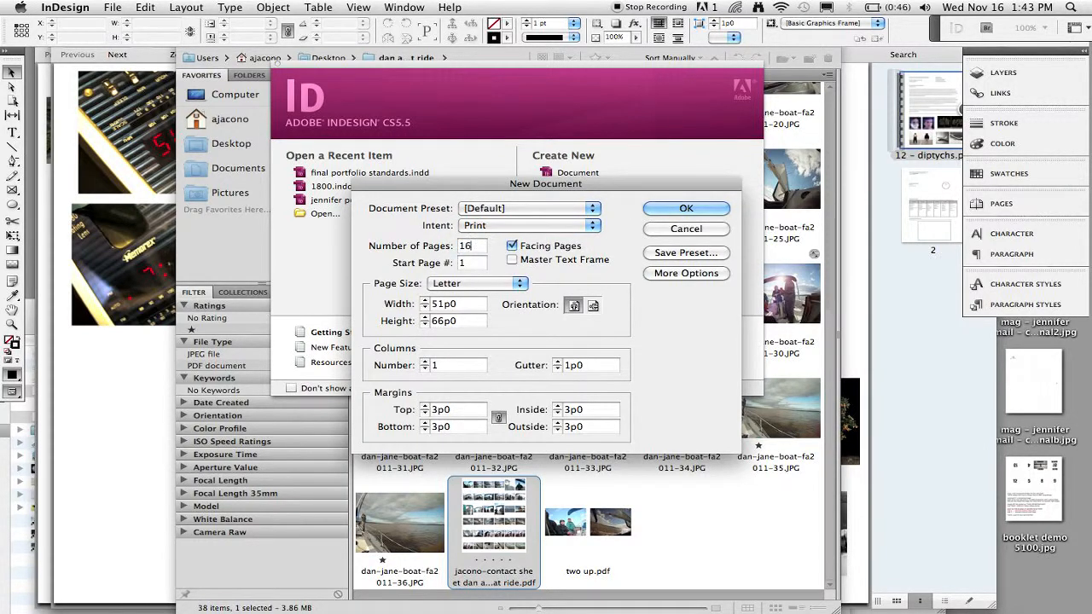
left_click(455, 286)
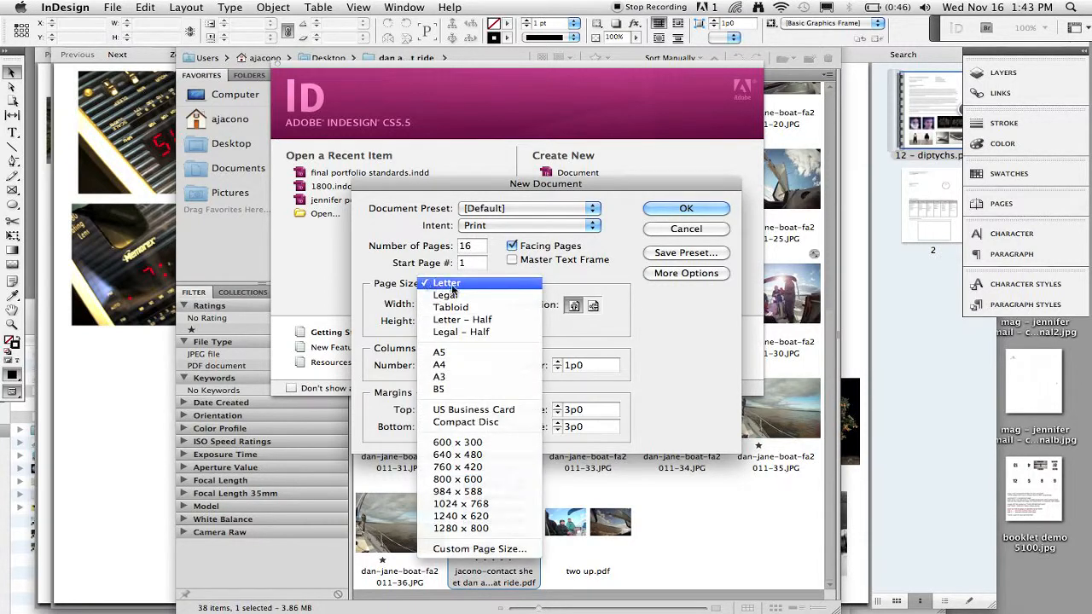
left_click(453, 286)
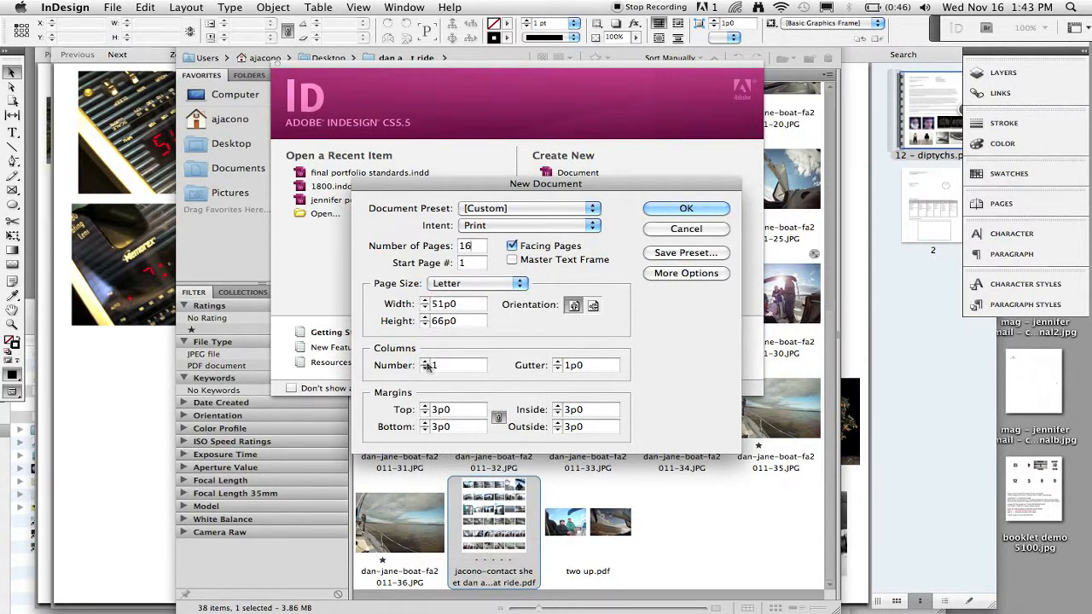
left_click(424, 407)
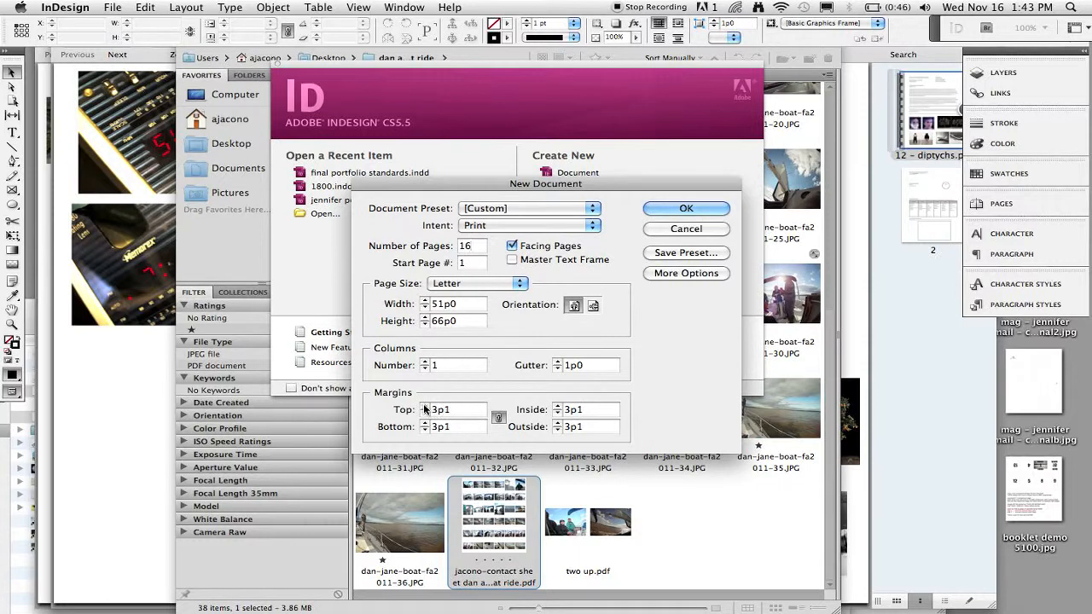
left_click(424, 414)
left_click(676, 209)
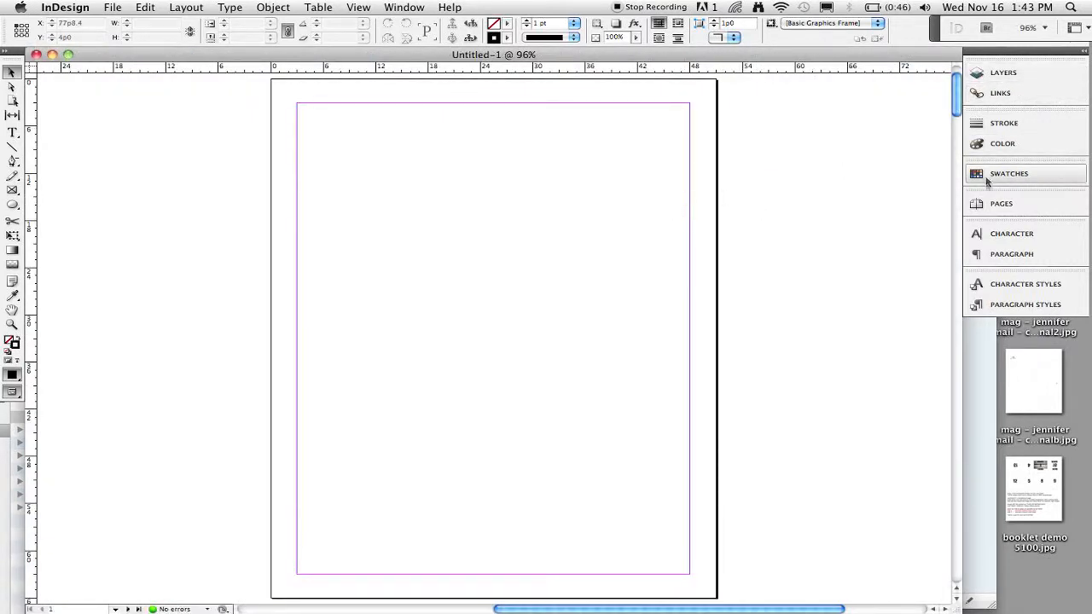
Open the Pages panel and browse the spreads, returning to page 1.
left_click(1000, 204)
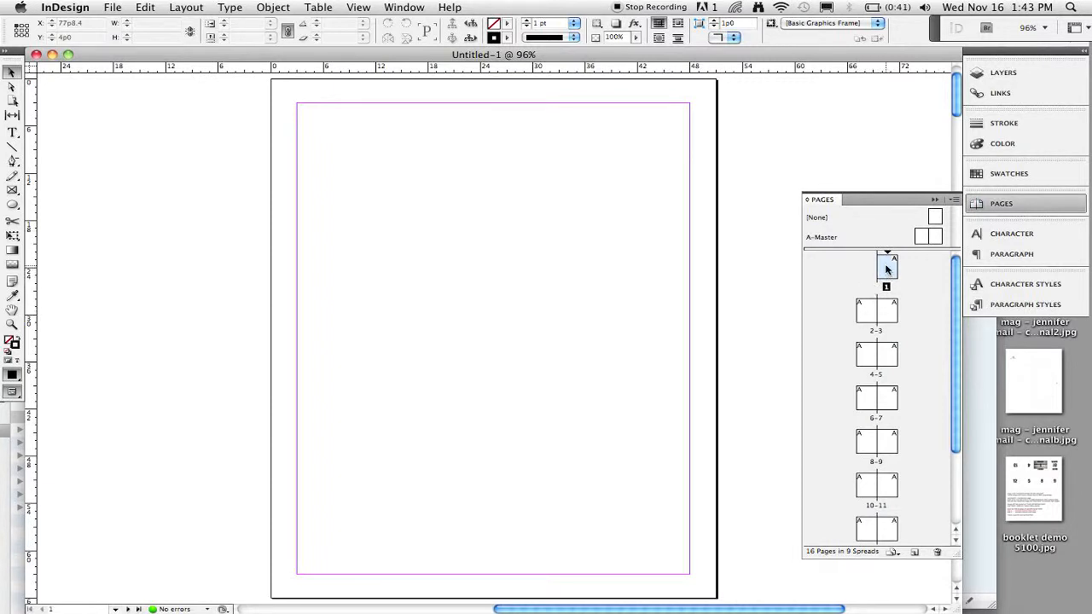
double_click(877, 309)
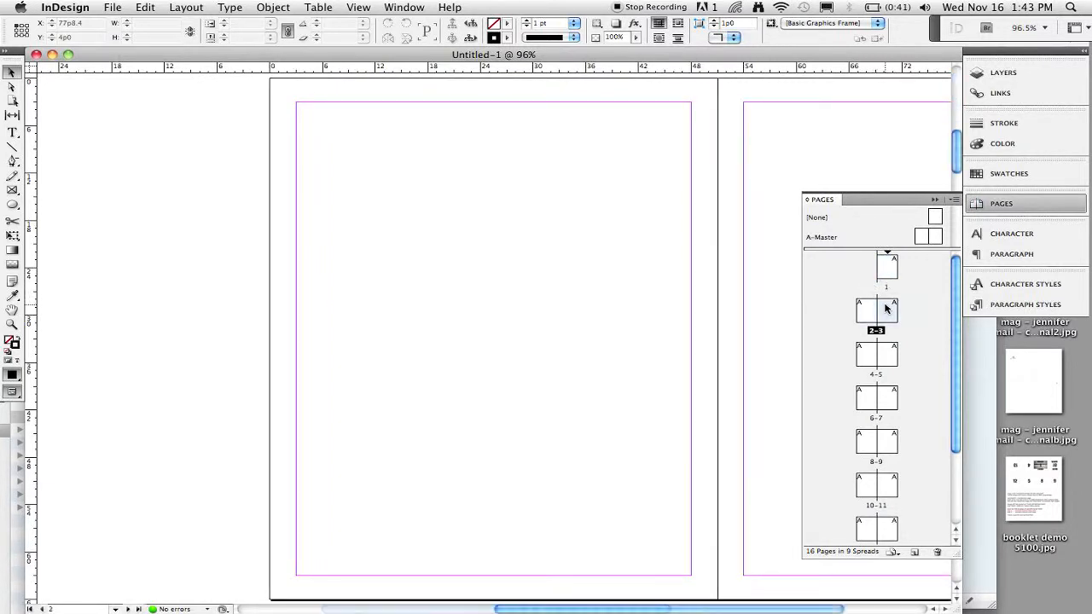
double_click(872, 353)
double_click(892, 267)
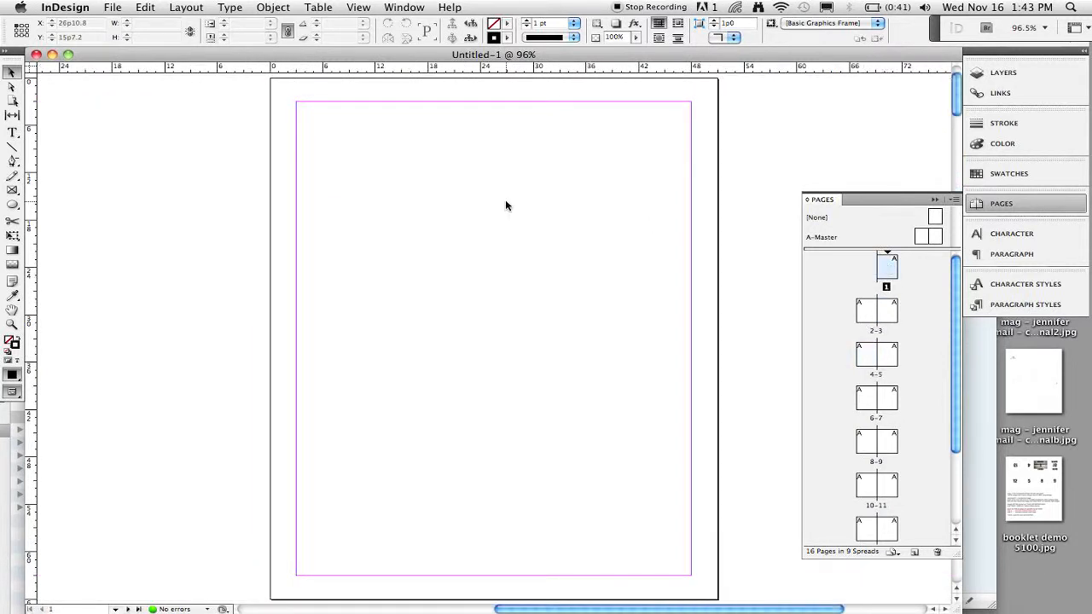
Draw a text frame across the upper part of page 1 and type 'type something'.
key("t")
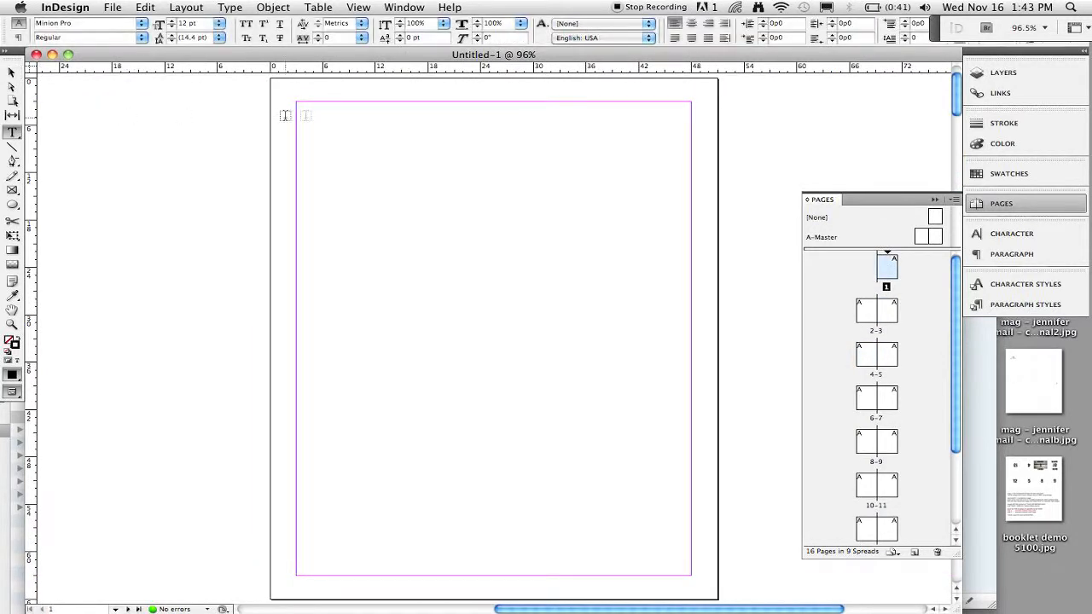
left_click_drag(298, 113, 693, 368)
type("t")
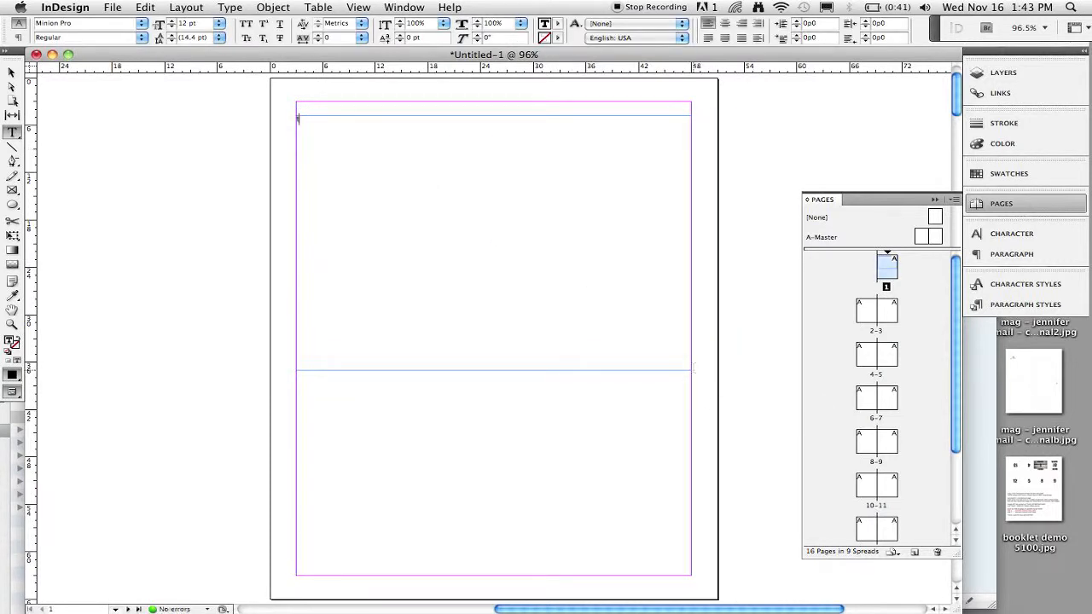
type("yp")
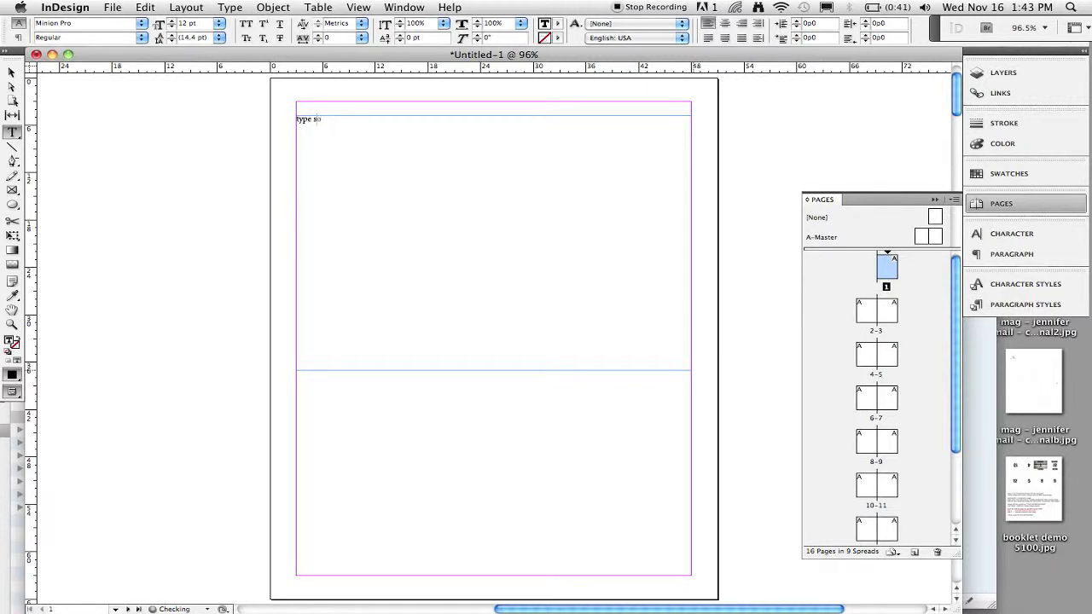
type("e something")
Select all the text and set its leading to 72 pt.
key("super+a")
left_click(221, 38)
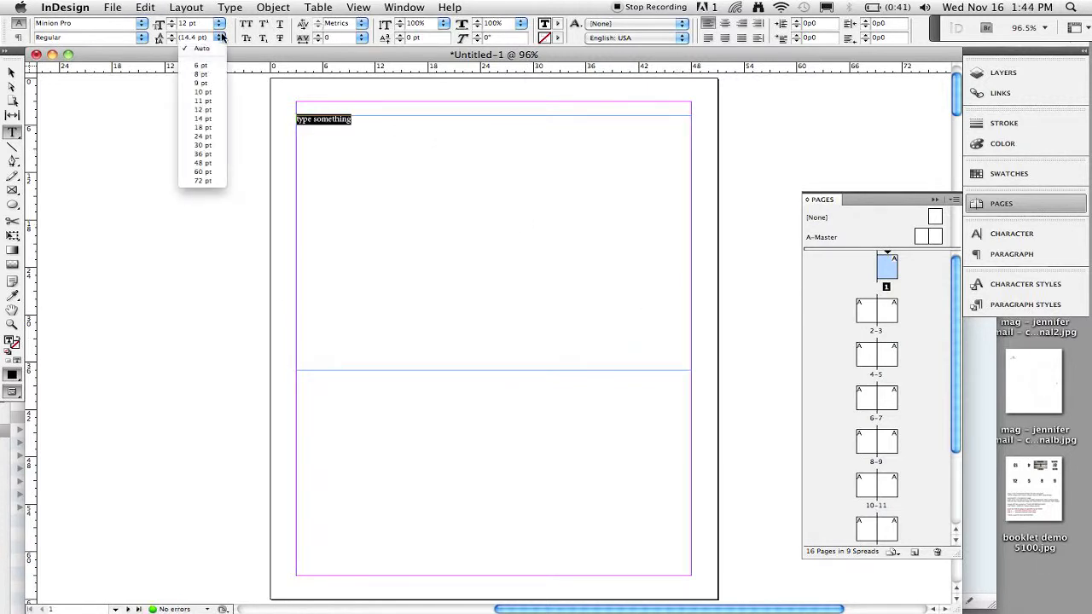
left_click(213, 179)
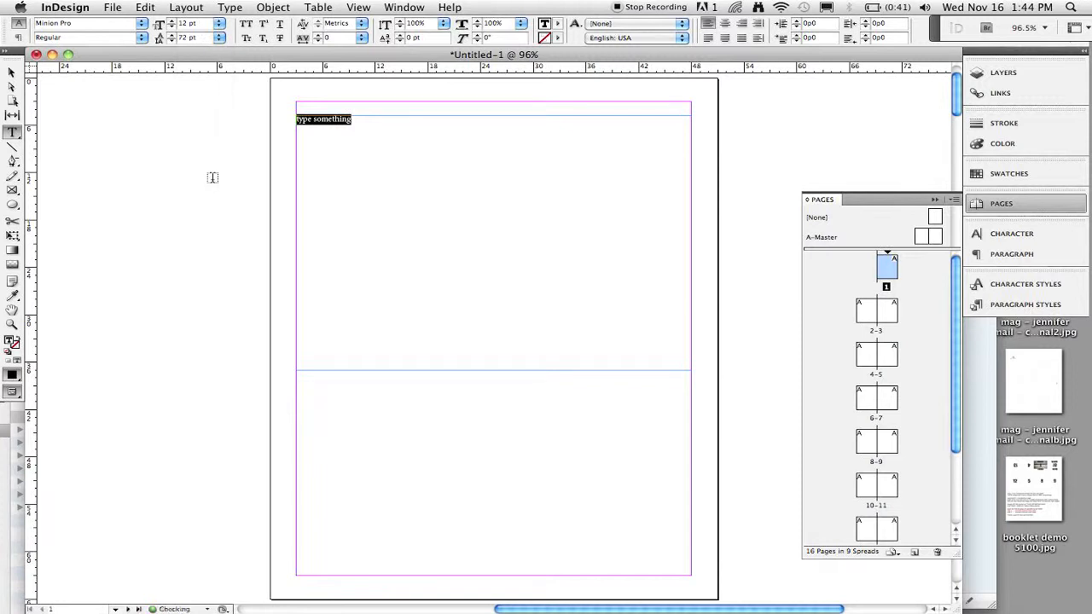
left_click(337, 126)
key("super+a")
key("super+Return")
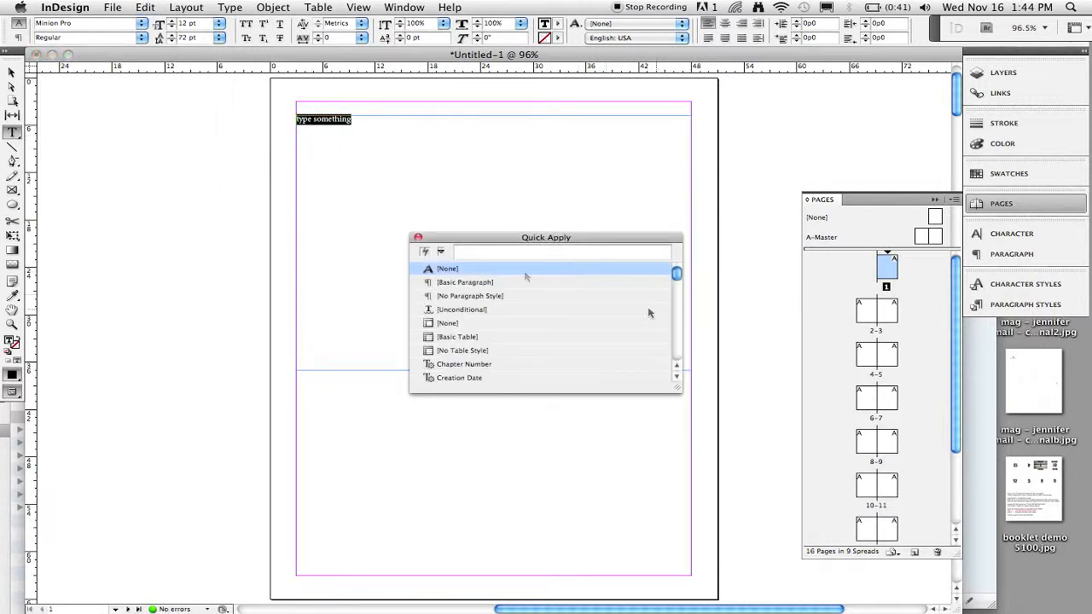
left_click(418, 239)
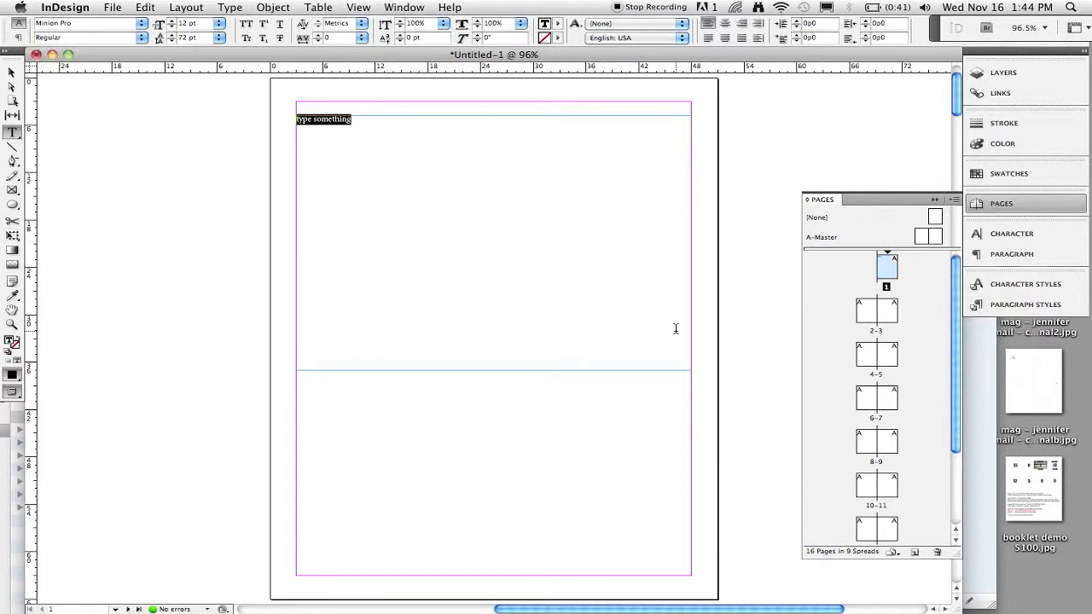
type("v")
key("super+z")
left_click(318, 122)
key("super+Return")
key("Escape")
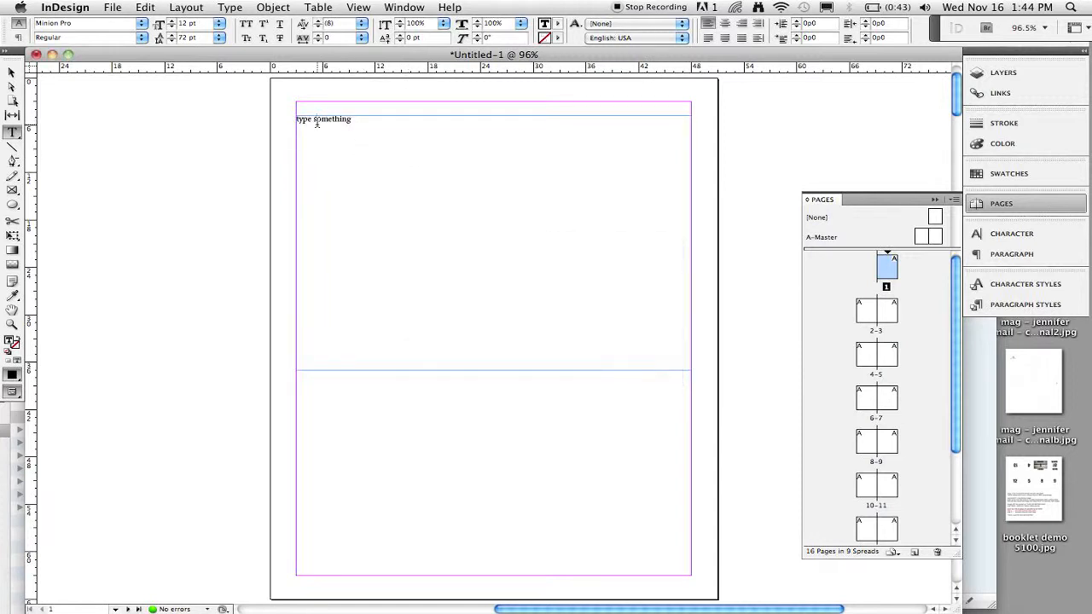
key("super+Return")
key("Escape")
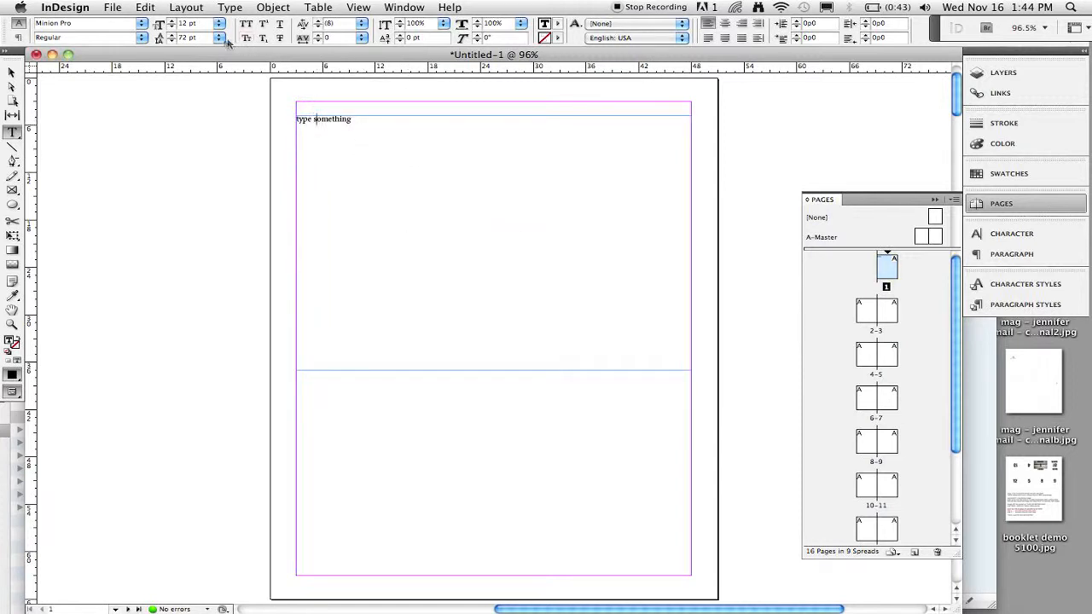
Select the 'type something' text and set its font size to 72 pt.
triple_click(329, 122)
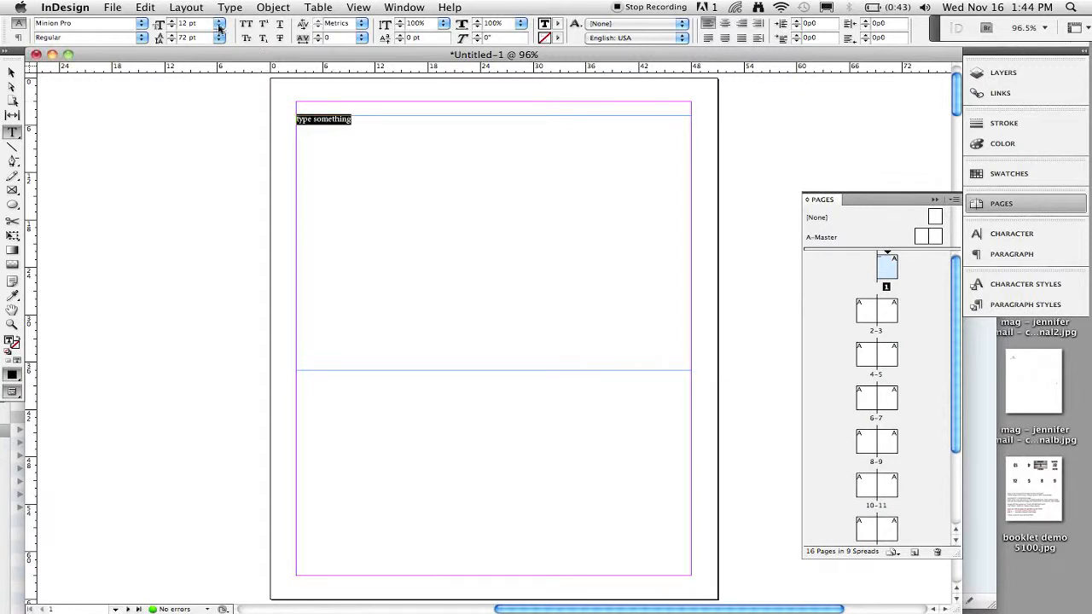
left_click(219, 37)
left_click(219, 26)
left_click(220, 26)
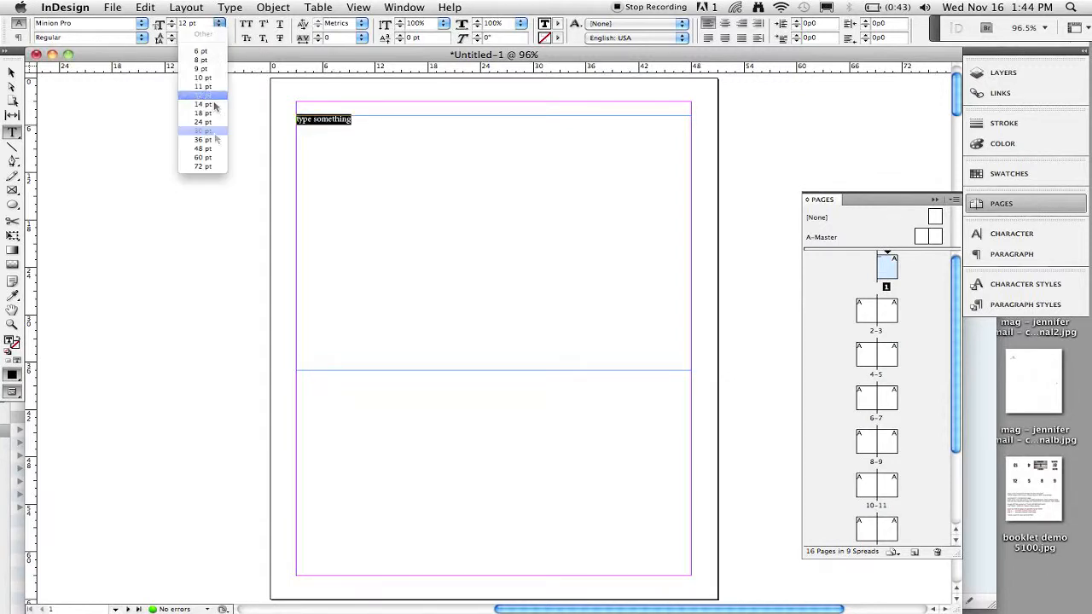
left_click(209, 165)
left_click(461, 141)
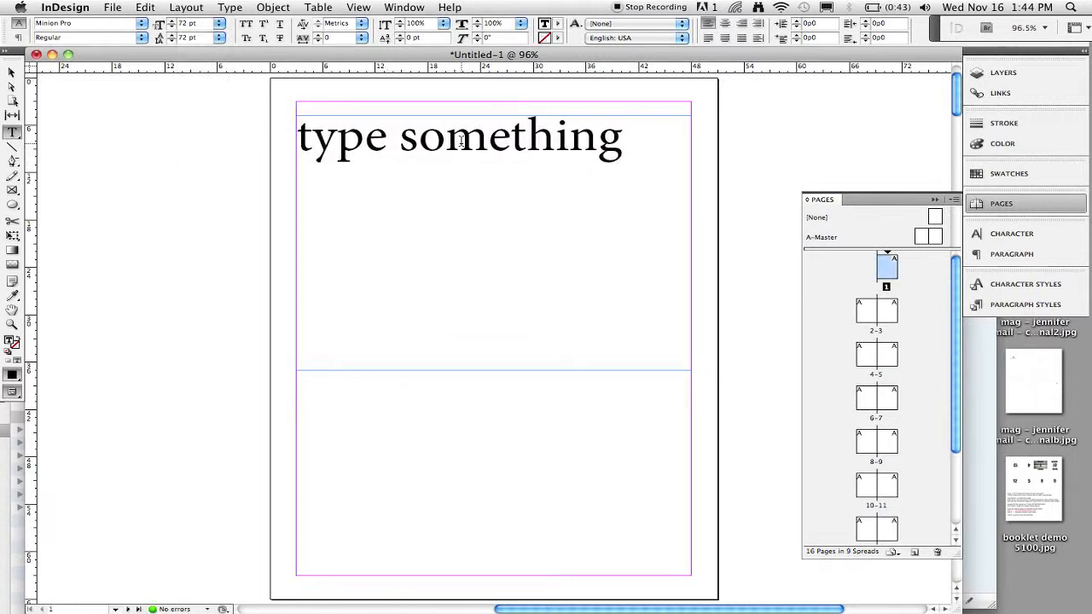
Shrink the text frame on page 1 and move it further down the page.
key("Escape")
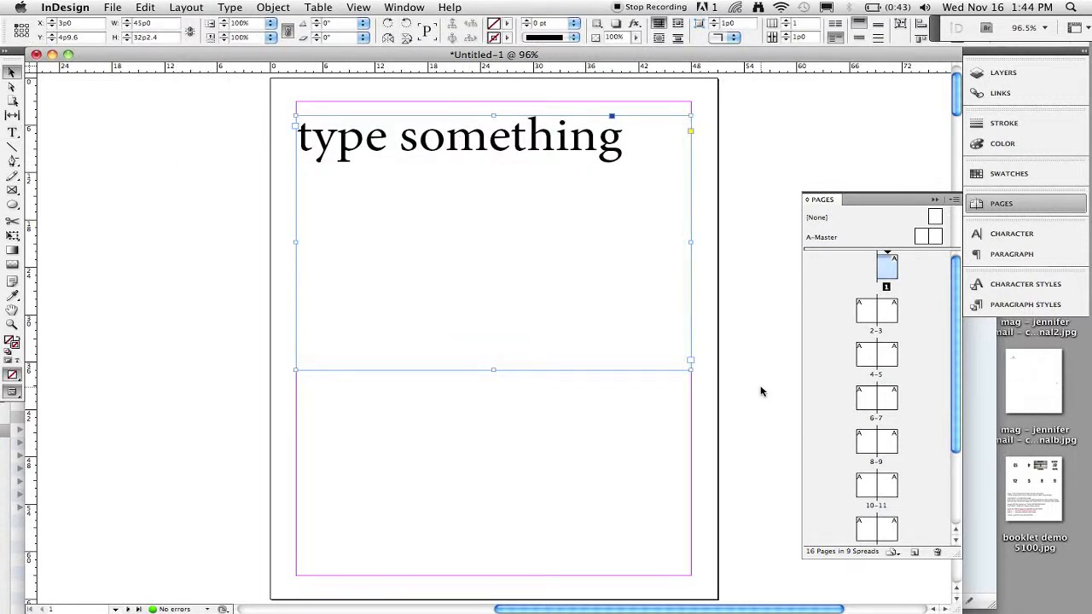
left_click_drag(692, 368, 639, 258)
left_click_drag(516, 145, 547, 338)
Go to spread 2-3 and place dan-jane-boat-fa2011-26.JPG from Bridge at the top-left of page 2.
double_click(868, 315)
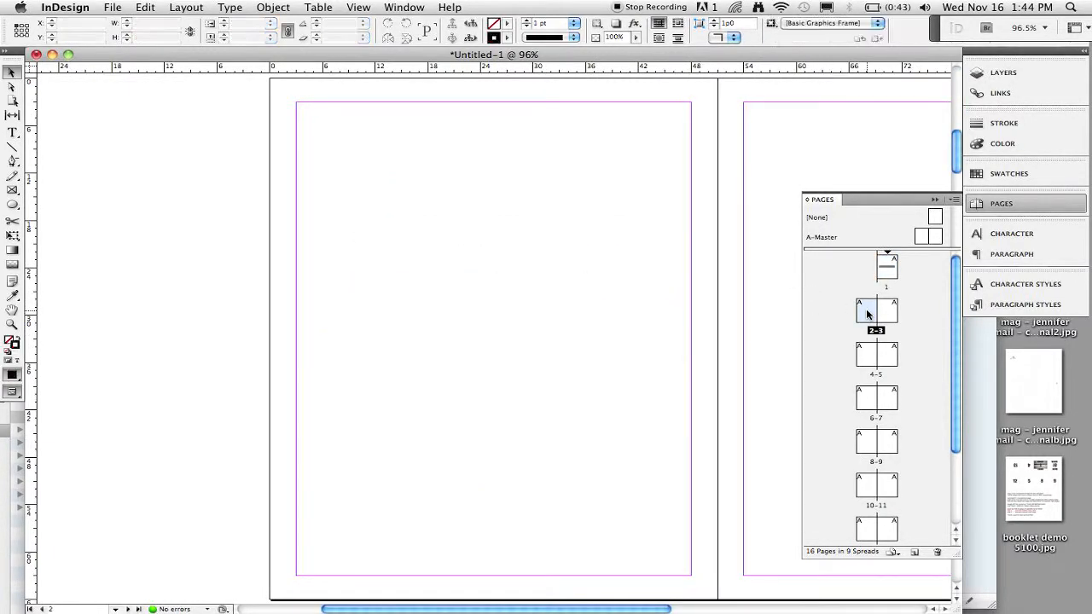
key("super+Tab")
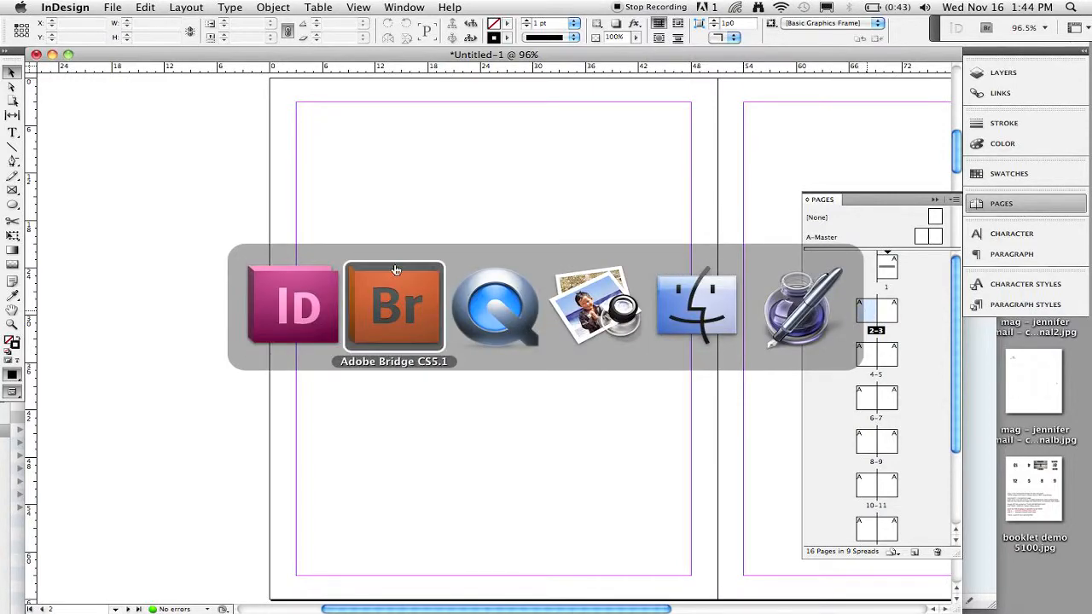
left_click(396, 270)
left_click_drag(364, 21, 851, 41)
left_click(606, 317)
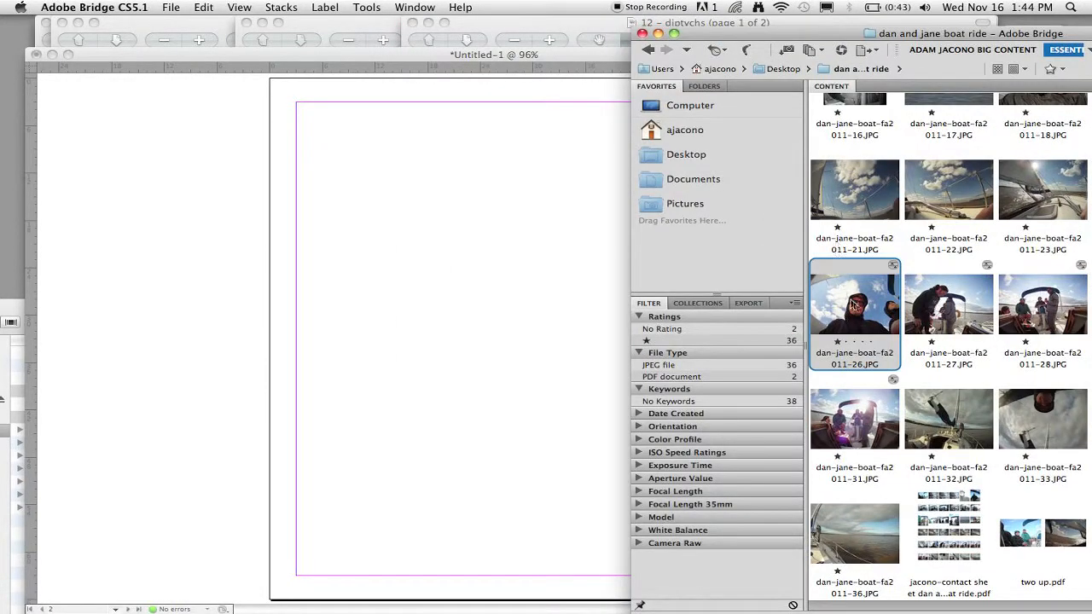
left_click_drag(854, 305, 389, 296)
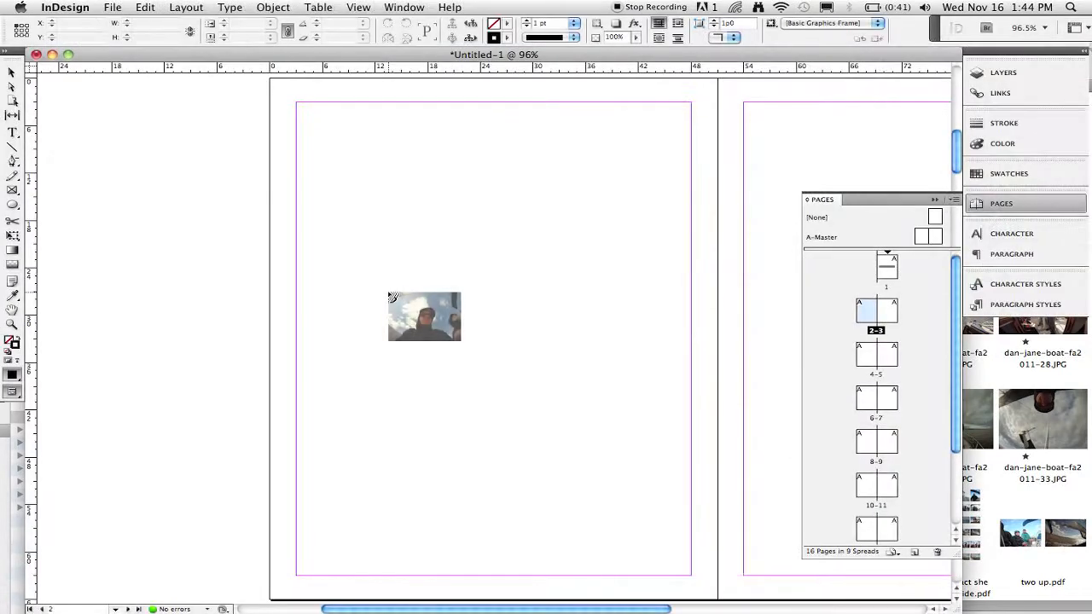
left_click(299, 104)
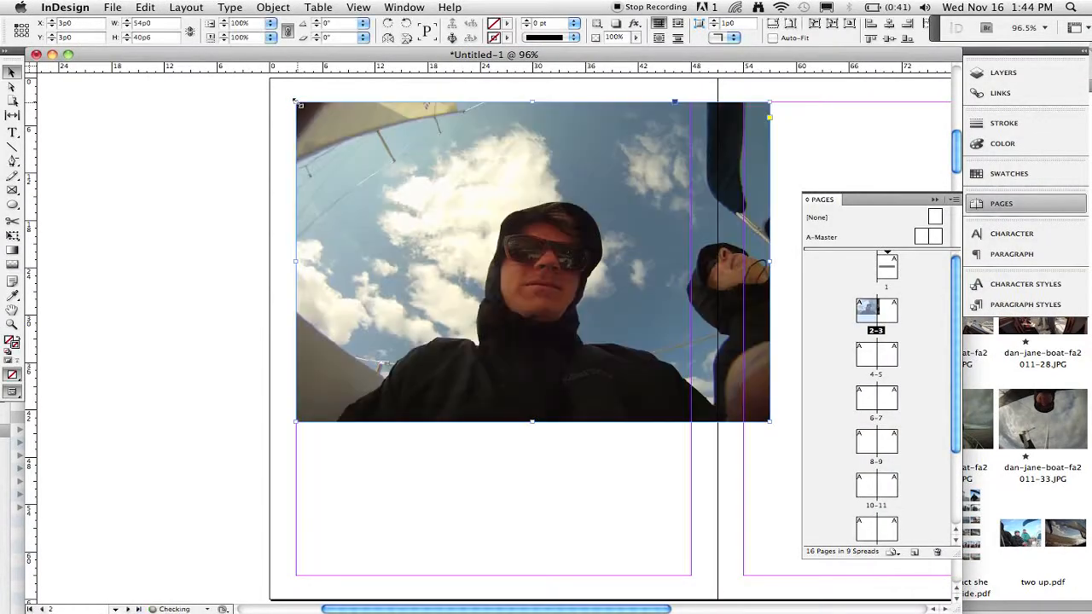
Enlarge the photo with Free Transform to cover the whole 2-3 spread, aligned to its top-left corner.
key("super+minus")
key("super+minus")
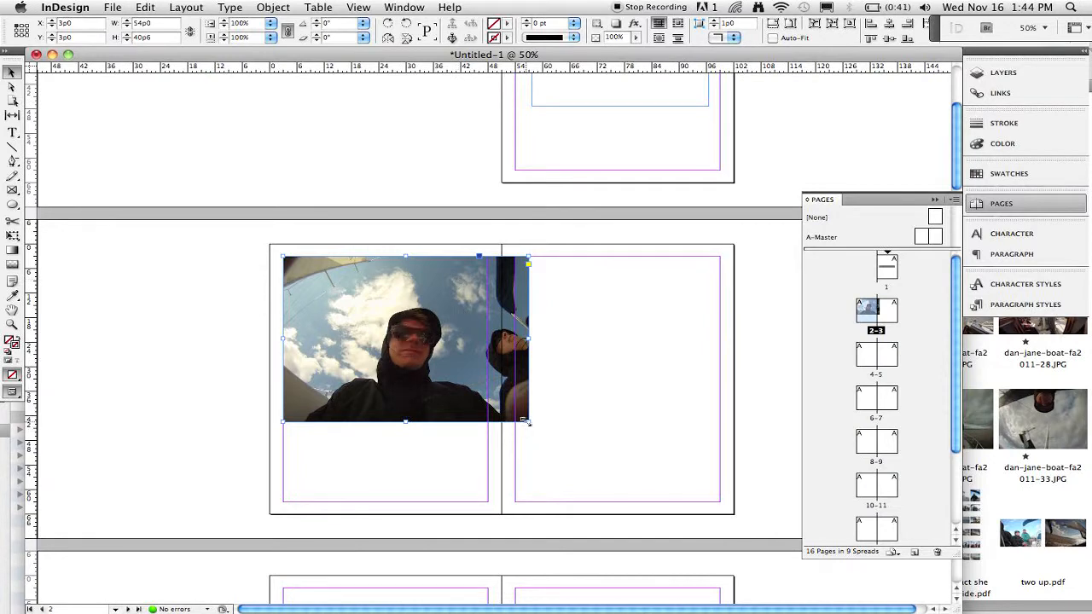
key("e")
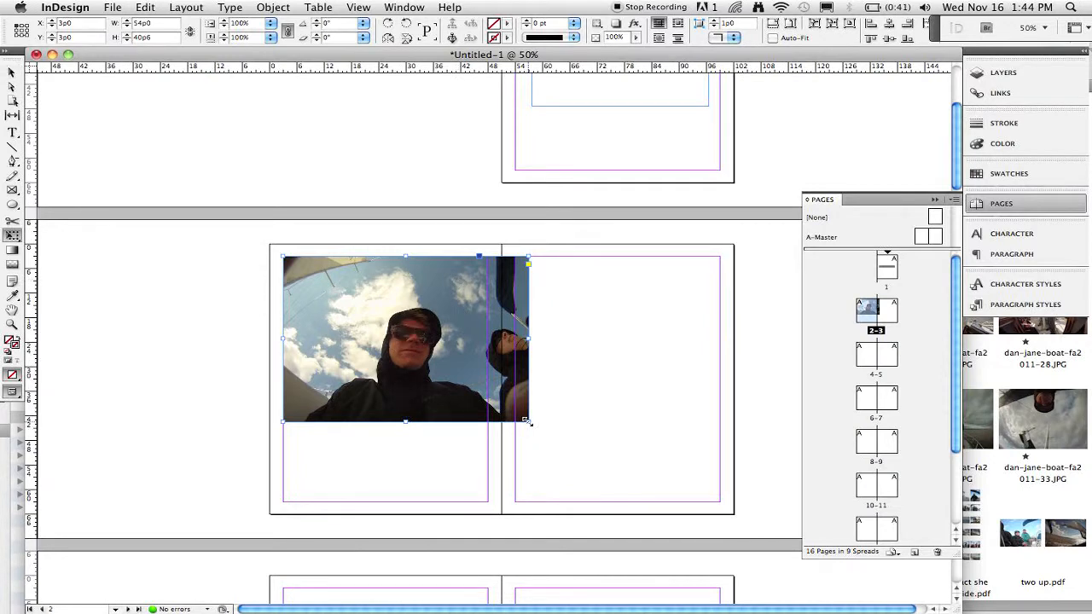
left_click_drag(526, 422, 778, 546)
left_click_drag(696, 496, 671, 459)
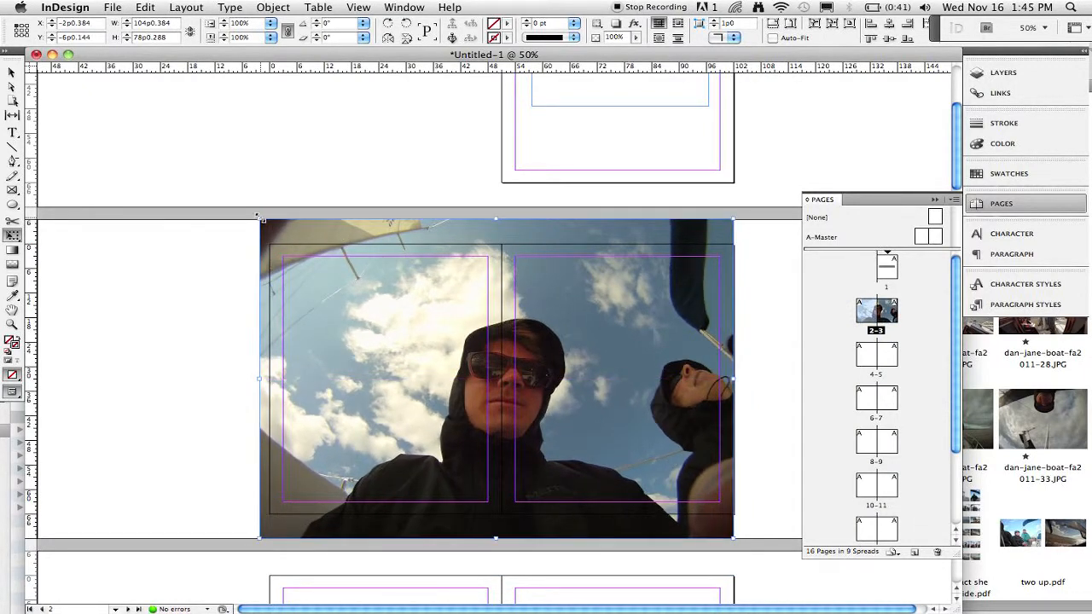
left_click_drag(259, 218, 270, 225)
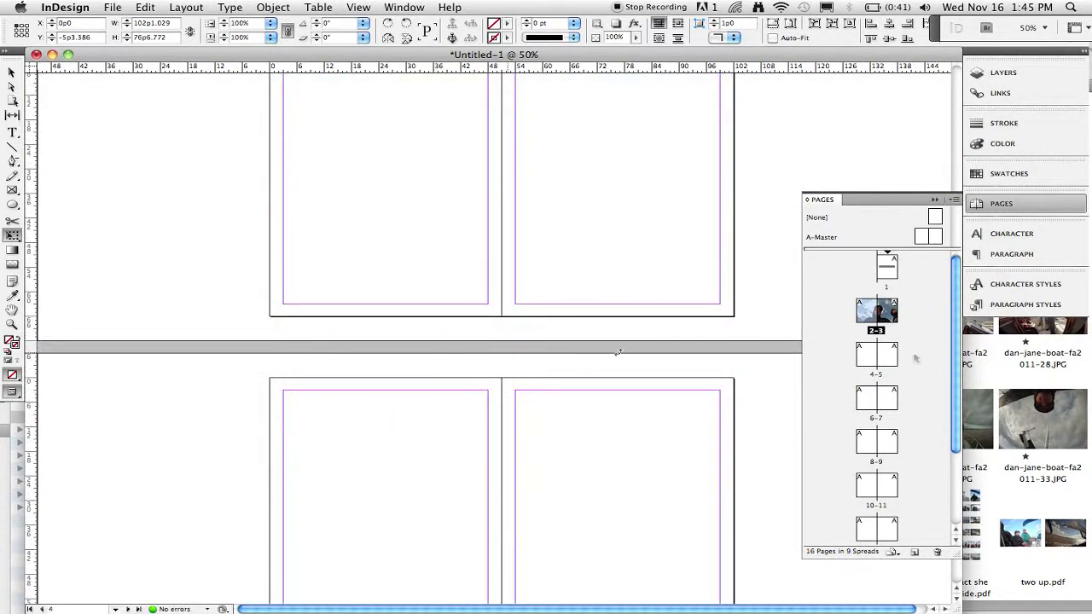
Go to spread 4-5 and place dan-jane-boat-fa2011-27.JPG from Bridge at the top-left of page 4.
double_click(867, 354)
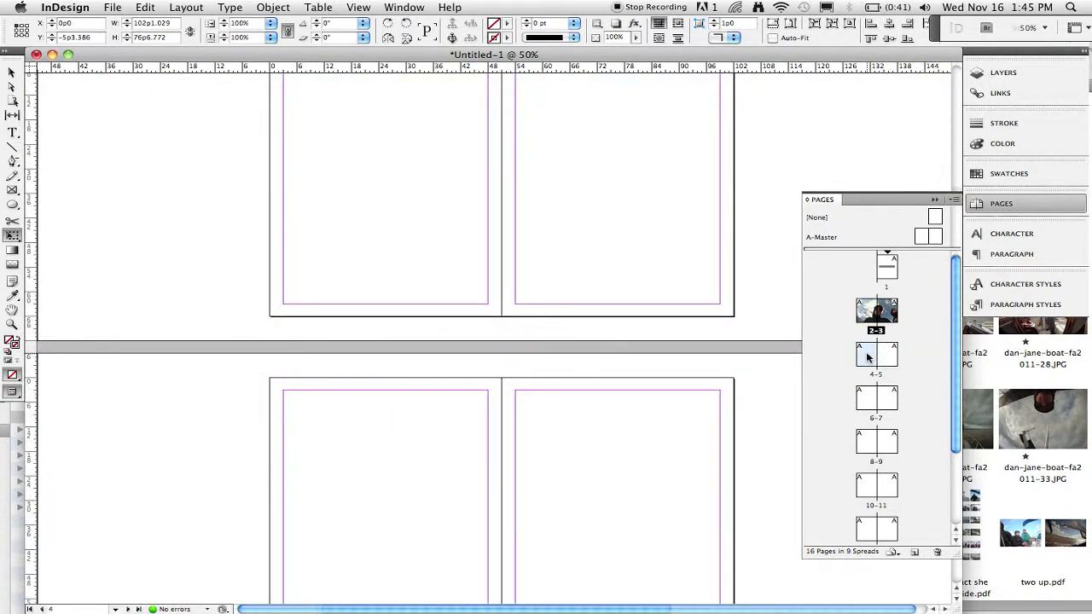
key("super+Tab")
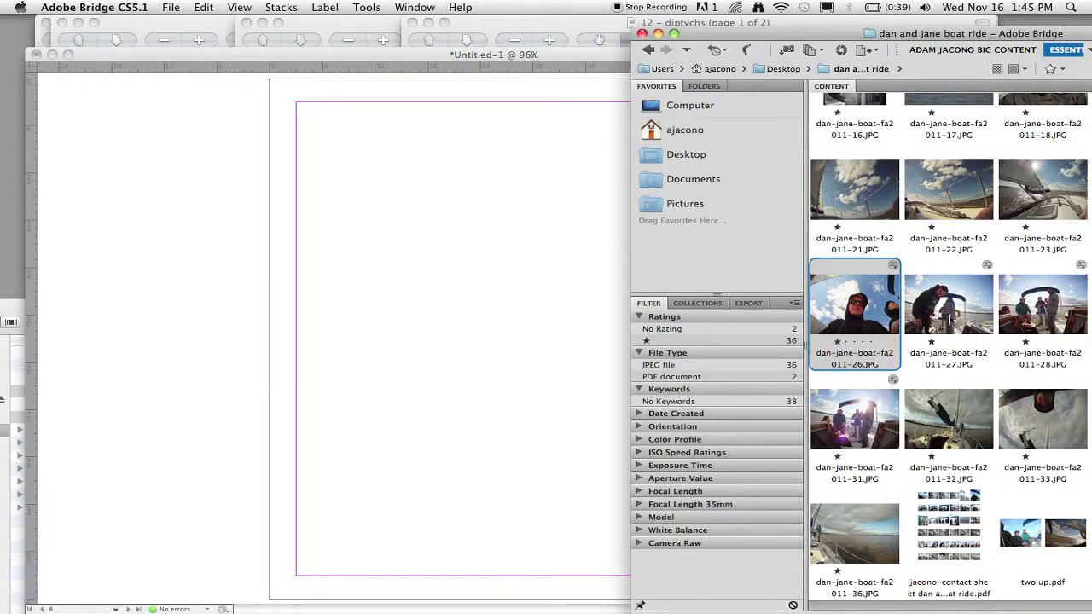
left_click_drag(951, 318, 290, 243)
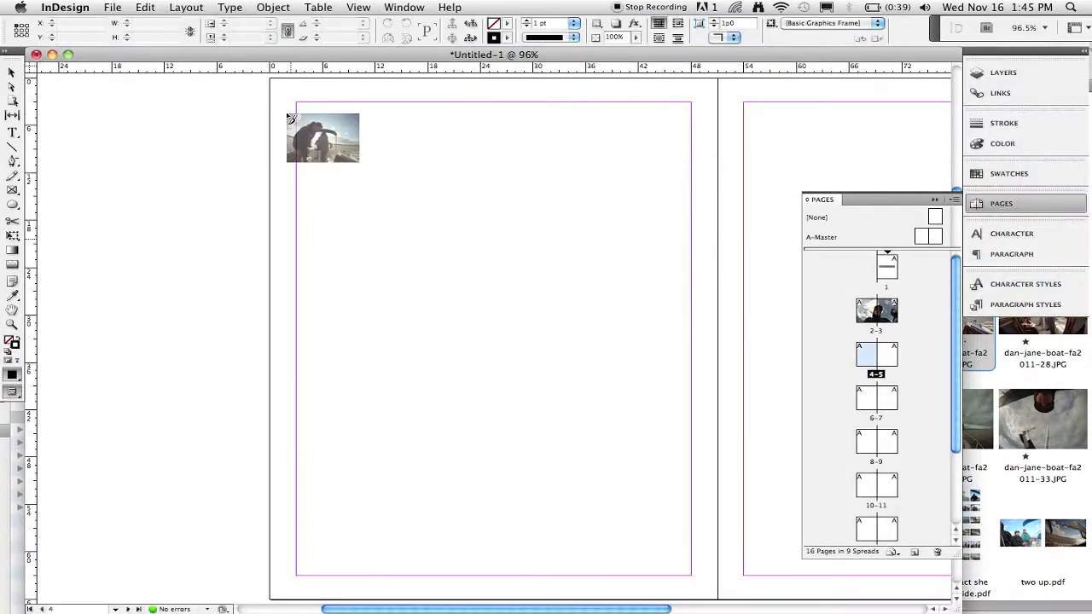
left_click(270, 81)
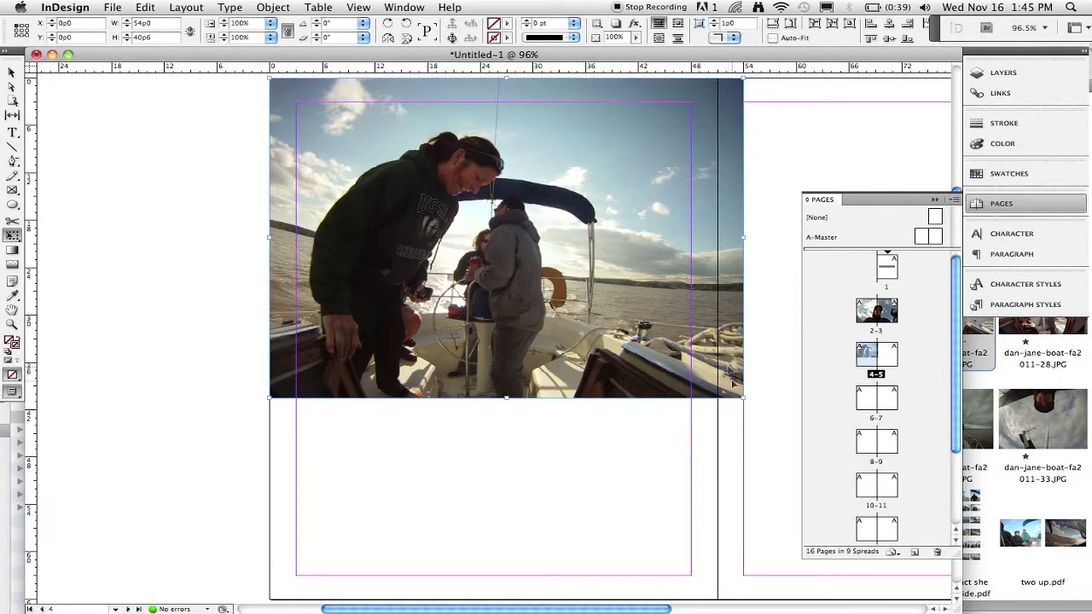
Scale the photo to page 4's width and move it down to the middle of the page.
left_click_drag(742, 397, 719, 382)
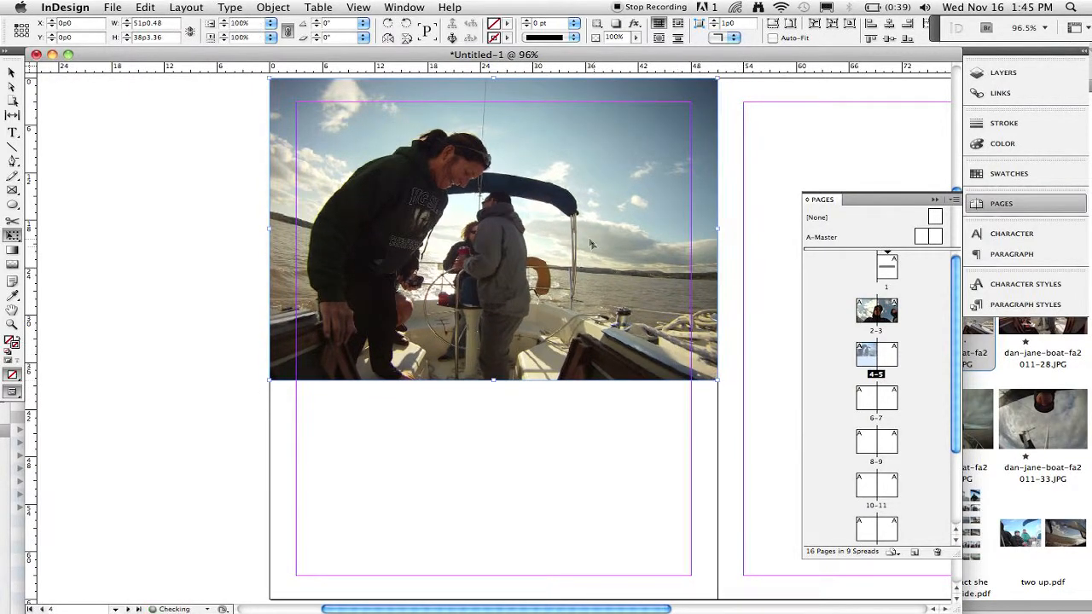
left_click_drag(591, 244, 589, 352)
scroll(589, 348, "right", 10)
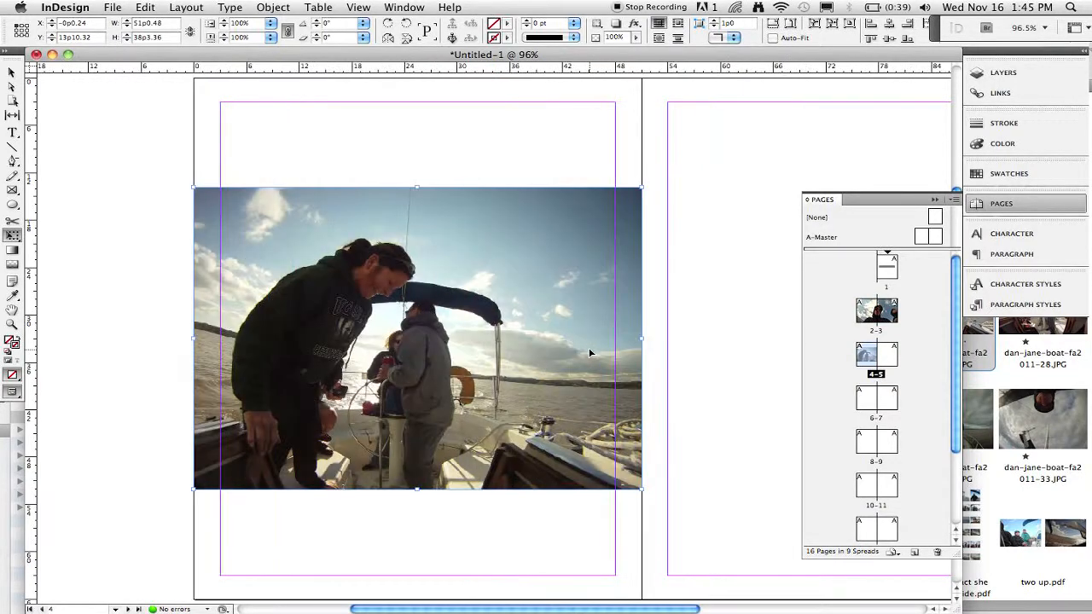
Place dan-jane-boat-fa2011-23.JPG from Bridge on page 5, beside the spine next to the page 4 photo.
key("super+Tab")
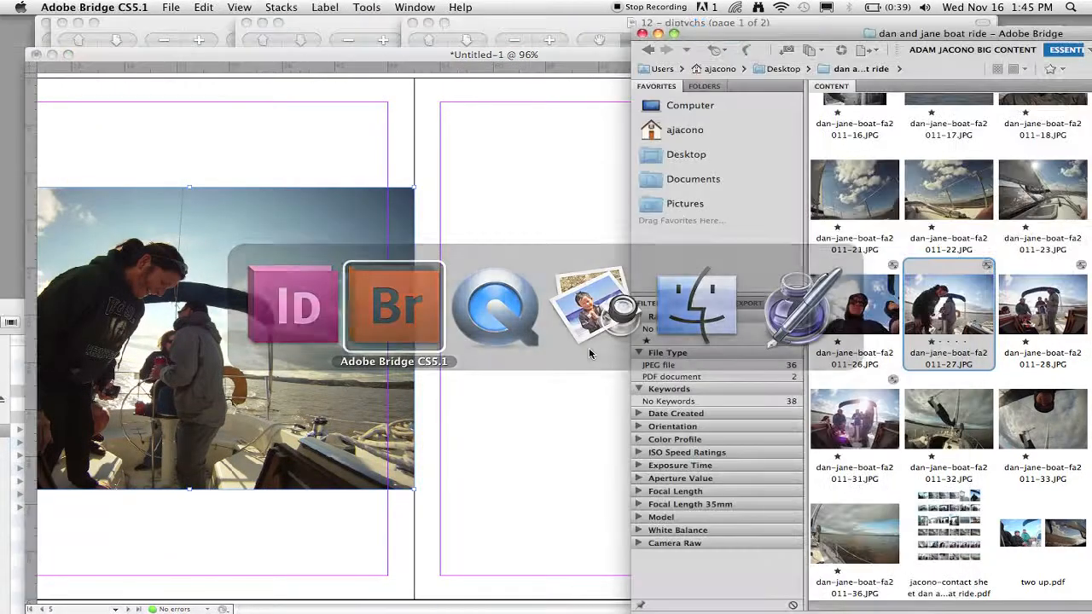
left_click(1035, 305)
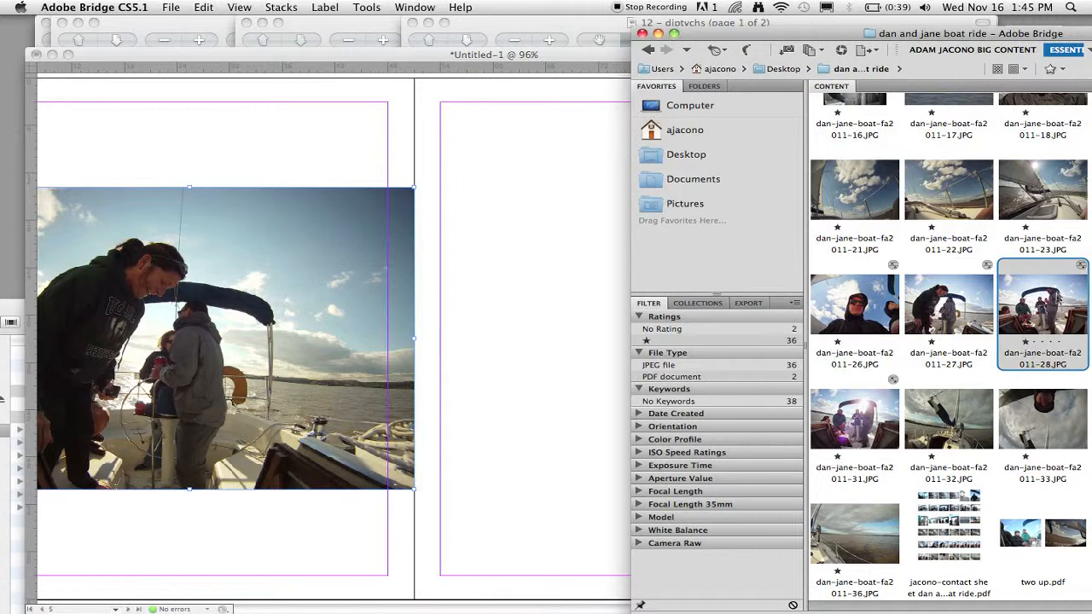
left_click_drag(1056, 292, 1033, 300)
left_click(860, 198)
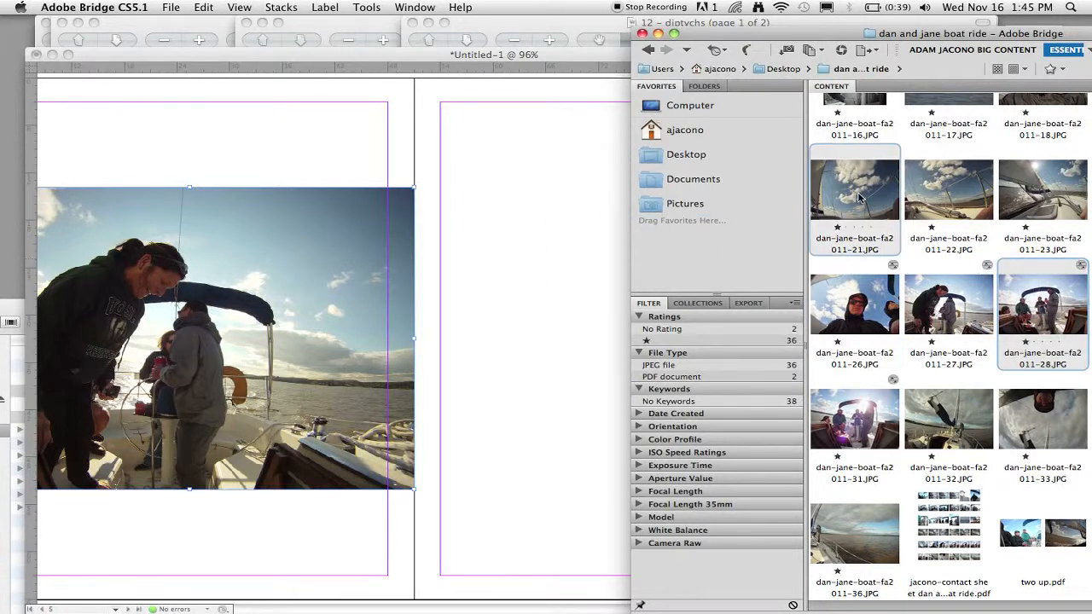
left_click_drag(1040, 192, 507, 288)
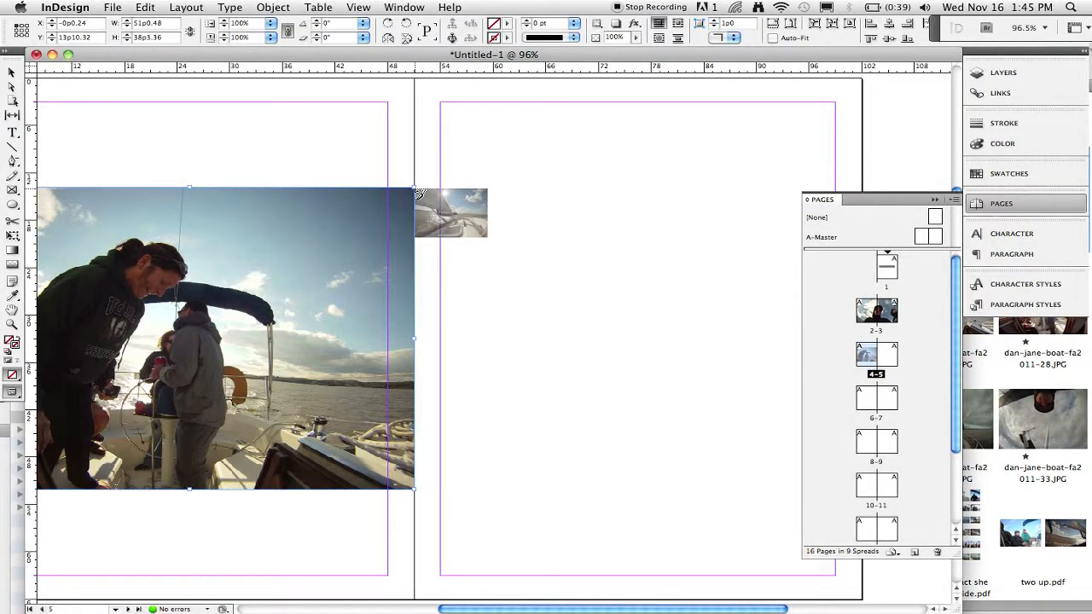
left_click(418, 192)
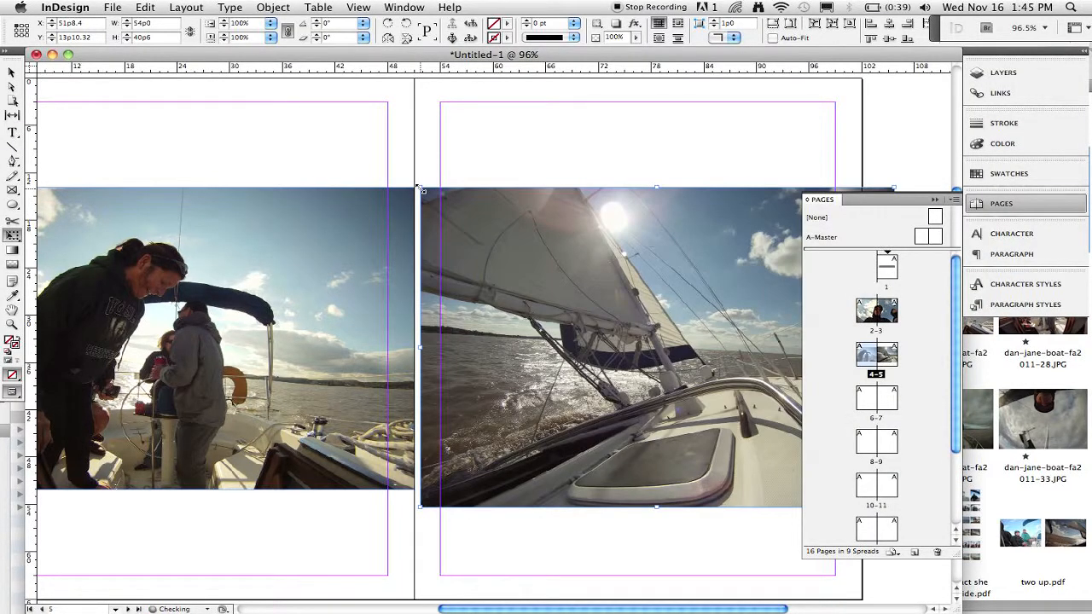
Resize the page 5 photo so it meets the spine and matches the page 4 photo's height.
key("super+minus")
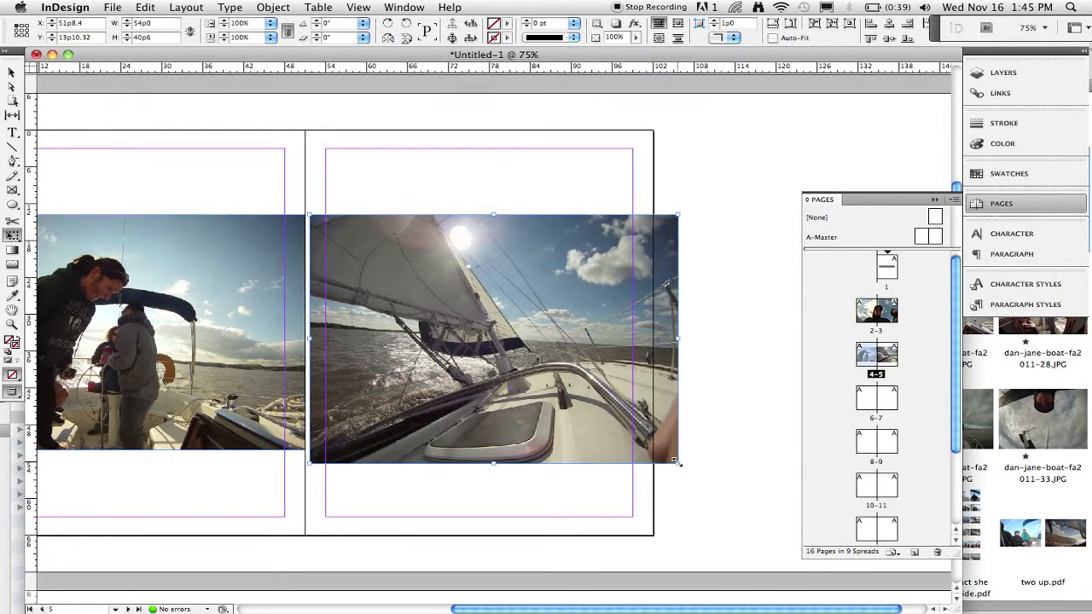
left_click_drag(675, 462, 645, 455)
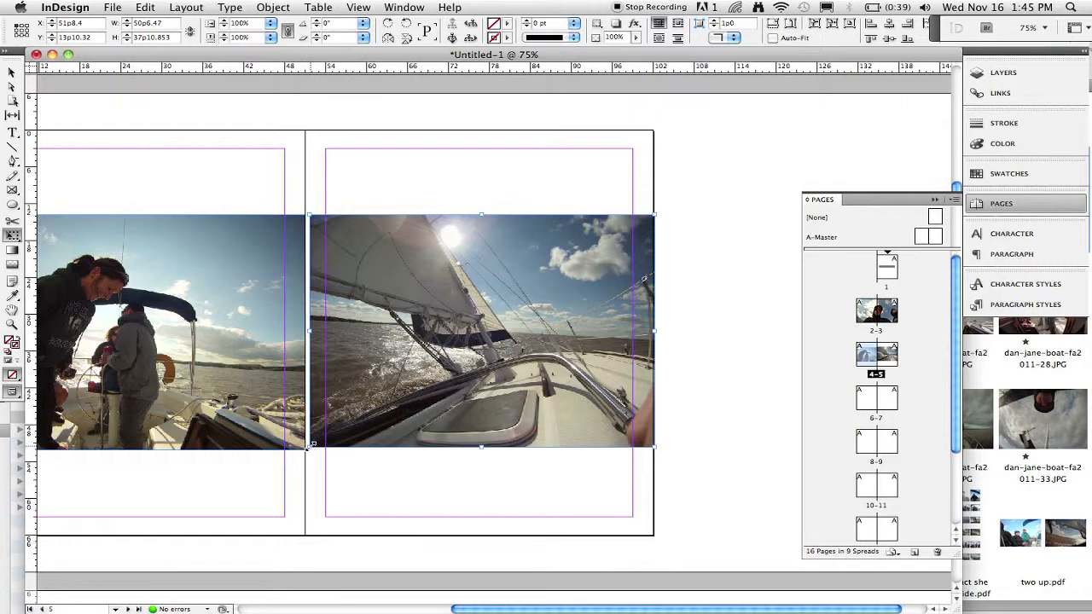
left_click_drag(309, 445, 302, 453)
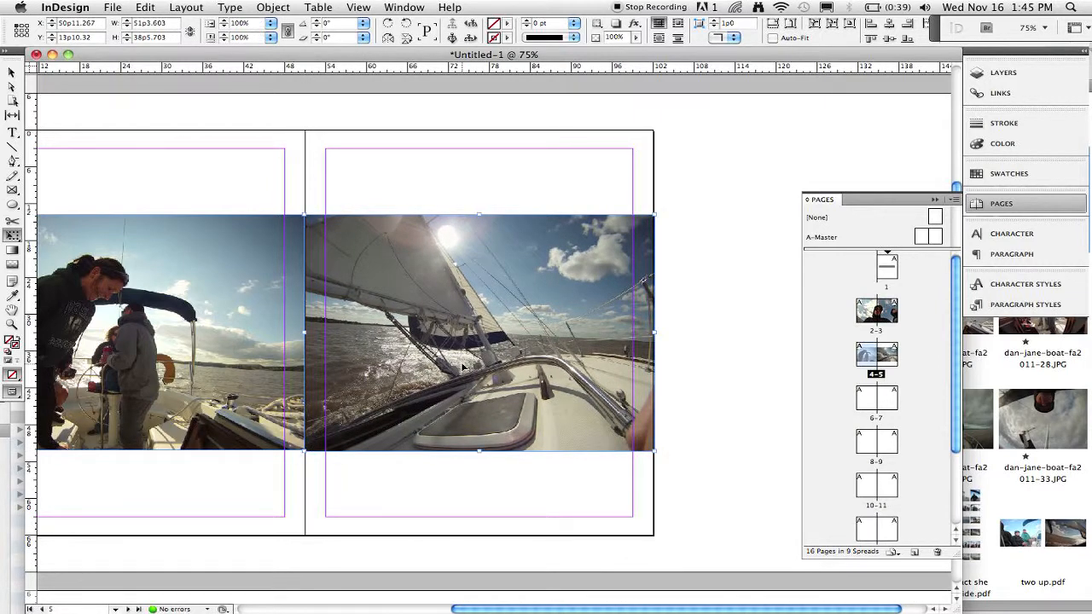
Scale the large photo on spread 2-3 down to page 3's width and move it up to the middle of page 3.
scroll(463, 365, "left", 4)
scroll(462, 365, "up", 10)
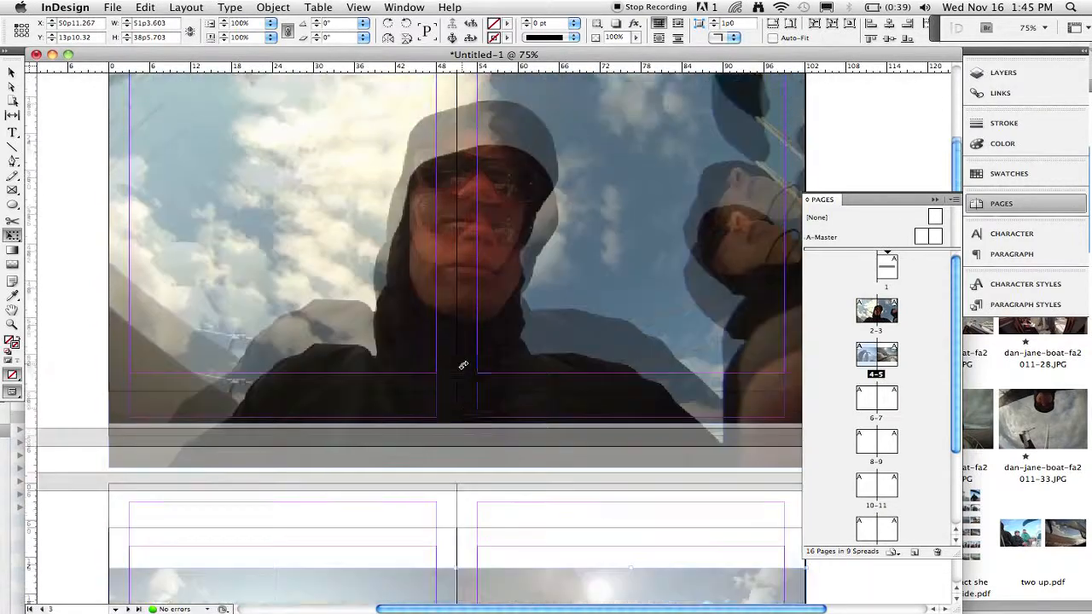
scroll(463, 365, "up", 6)
scroll(462, 366, "down", 4)
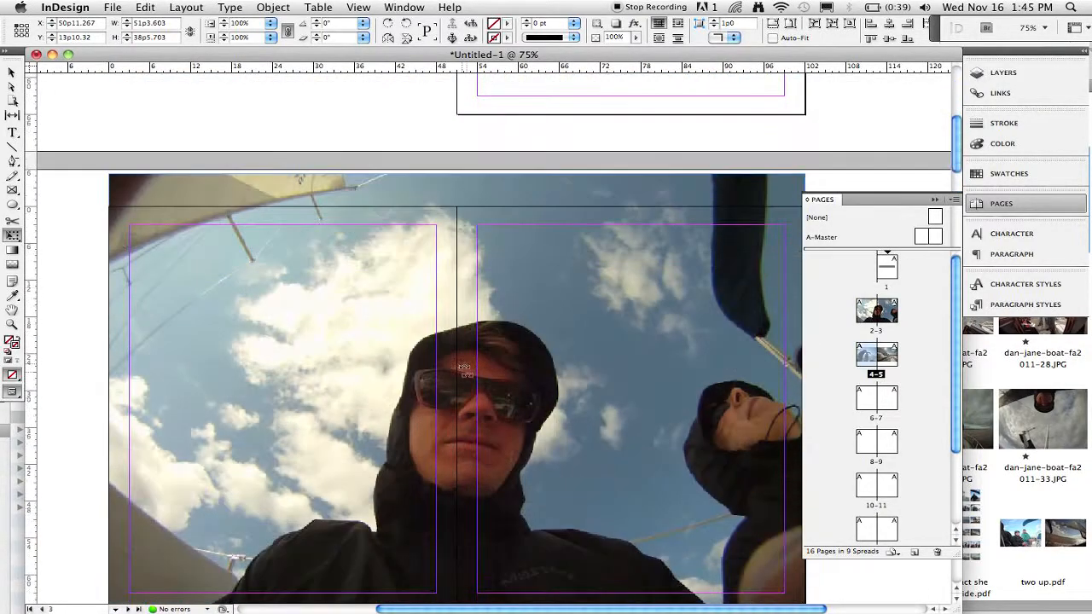
key("v")
left_click(612, 368)
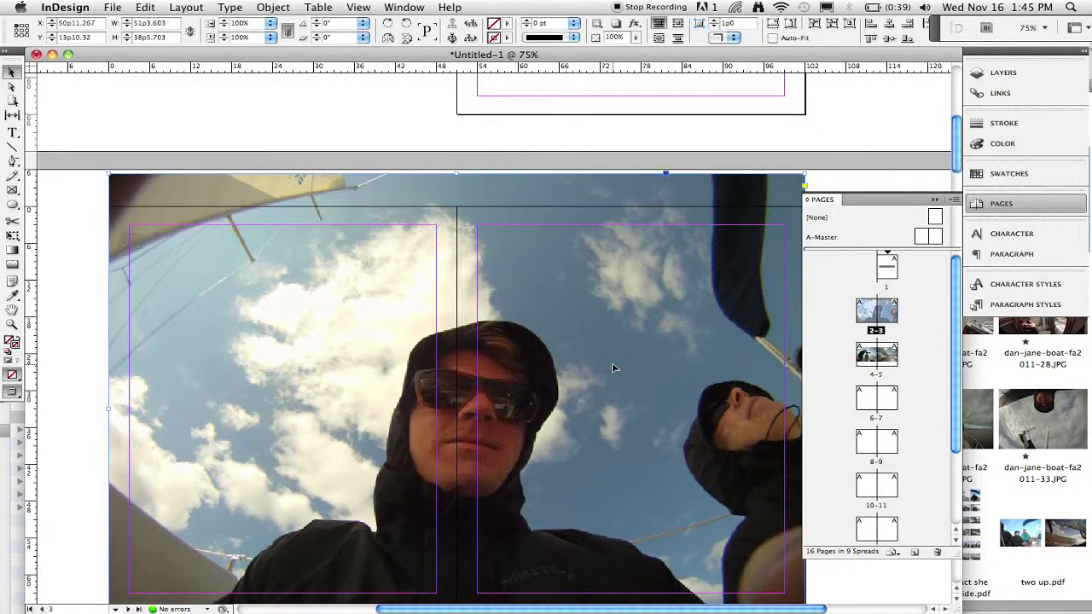
left_click(184, 184)
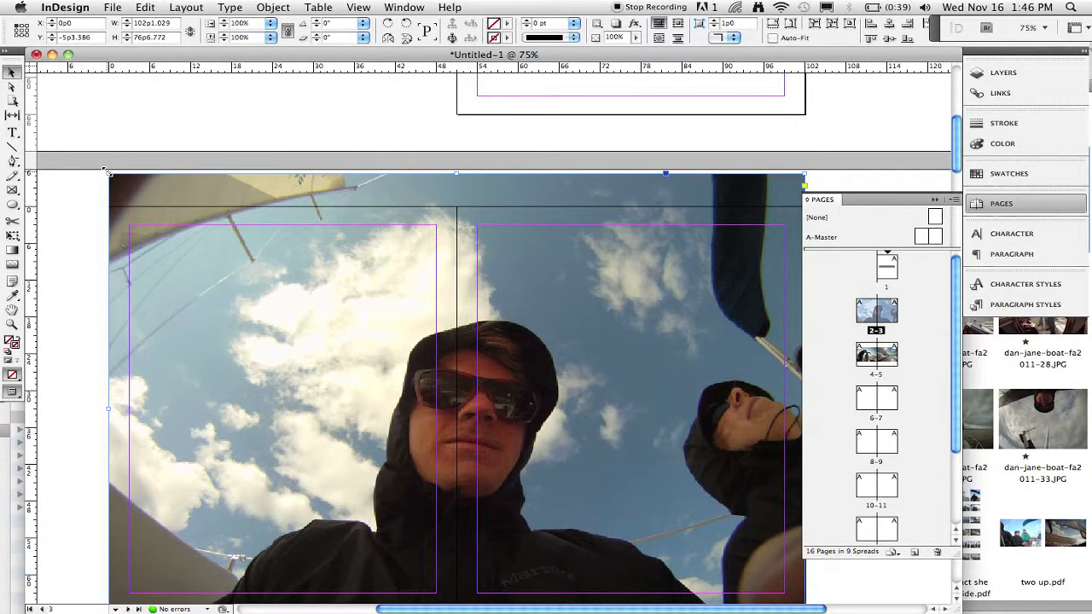
left_click_drag(106, 171, 210, 254)
key("super+z")
key("e")
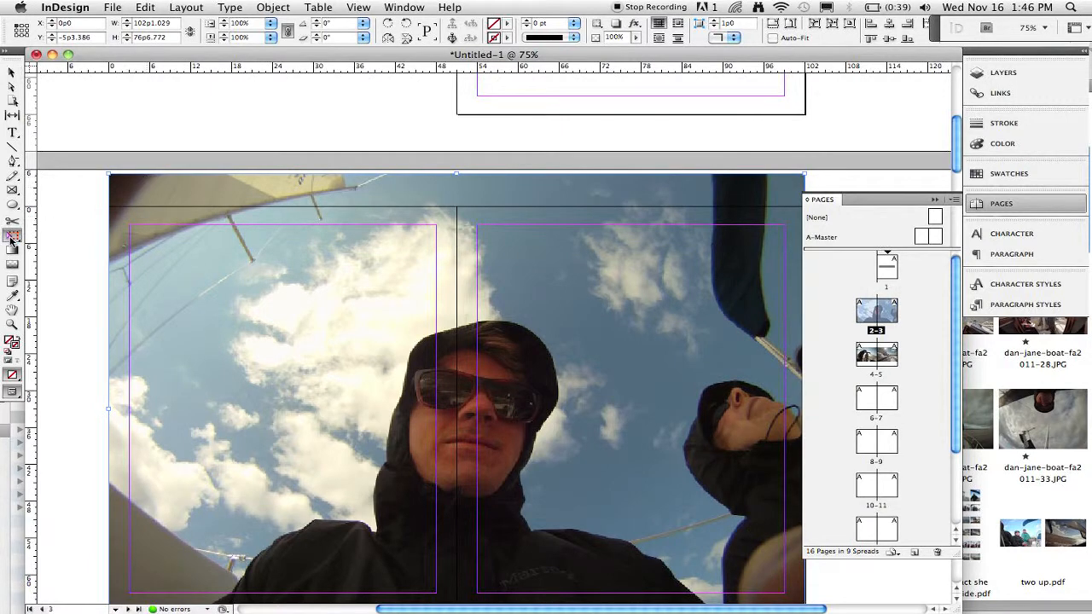
left_click_drag(106, 171, 498, 356)
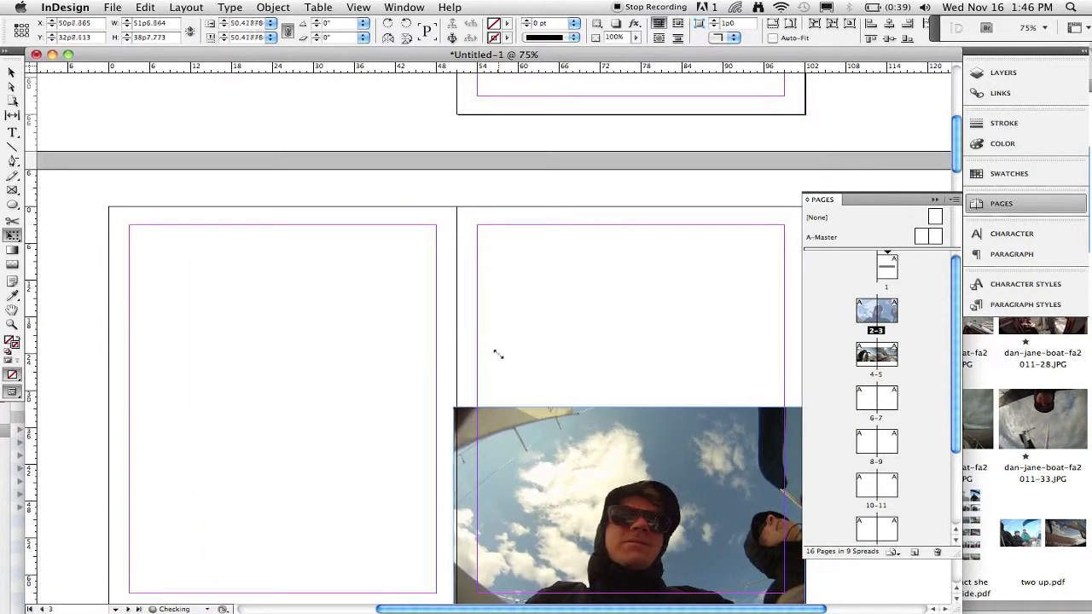
left_click_drag(579, 510, 576, 394)
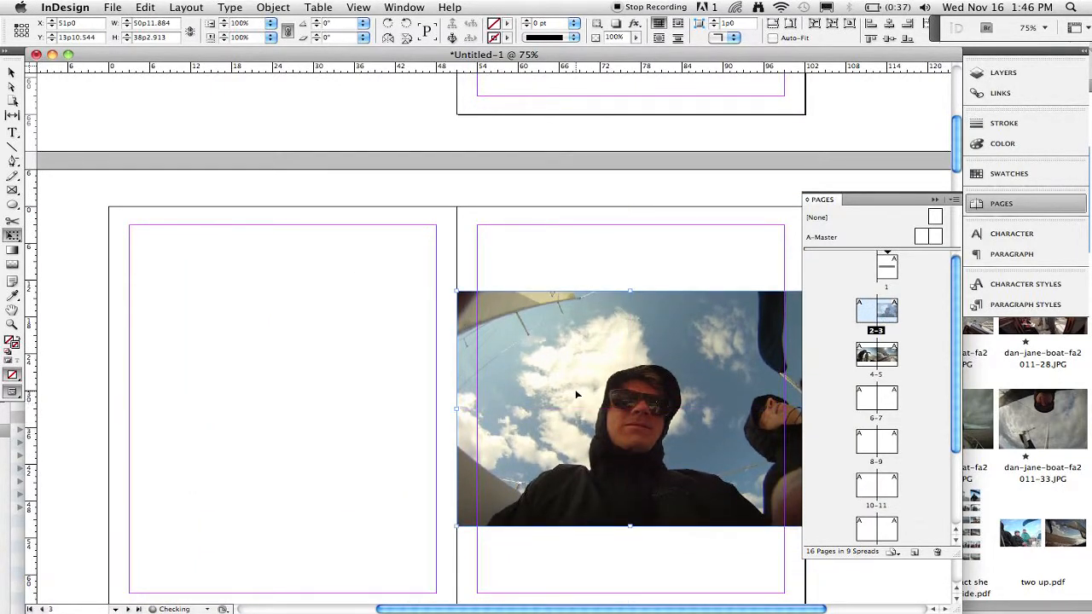
scroll(576, 392, "down", 10)
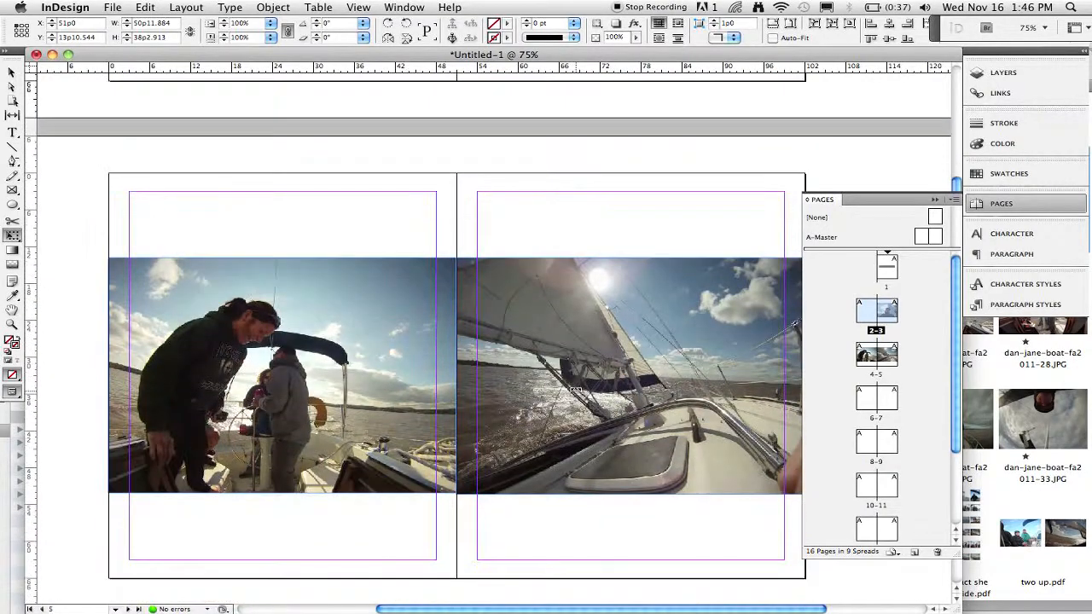
scroll(575, 390, "down", 10)
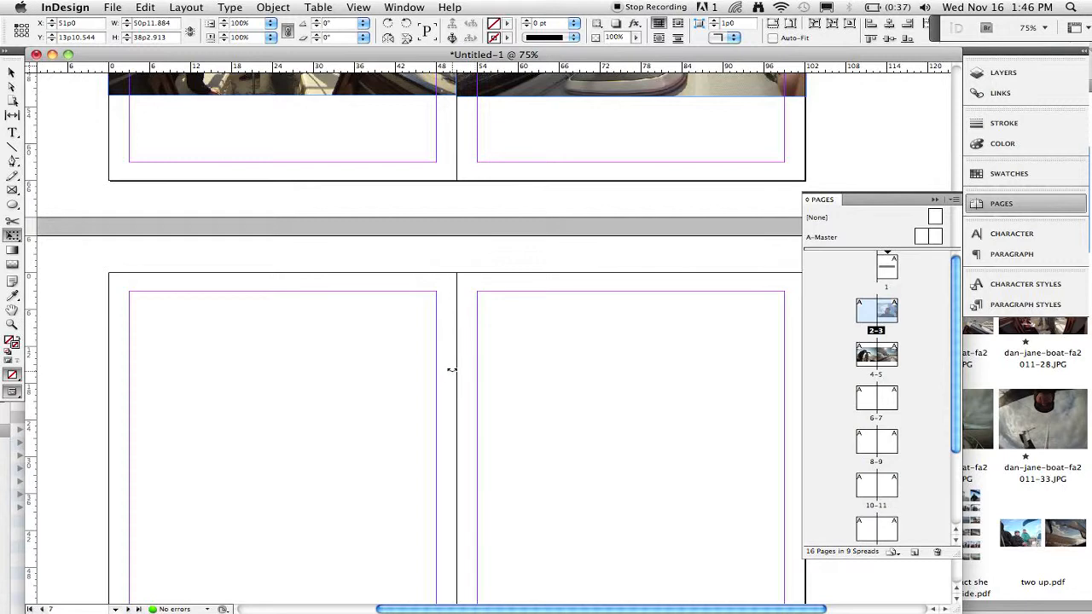
left_click(125, 7)
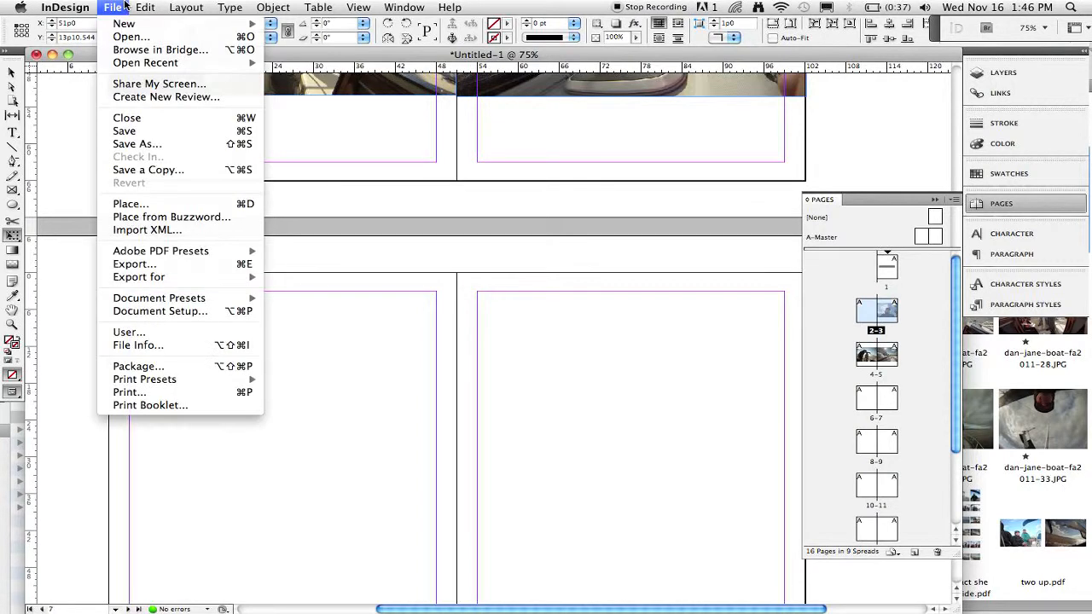
left_click(140, 264)
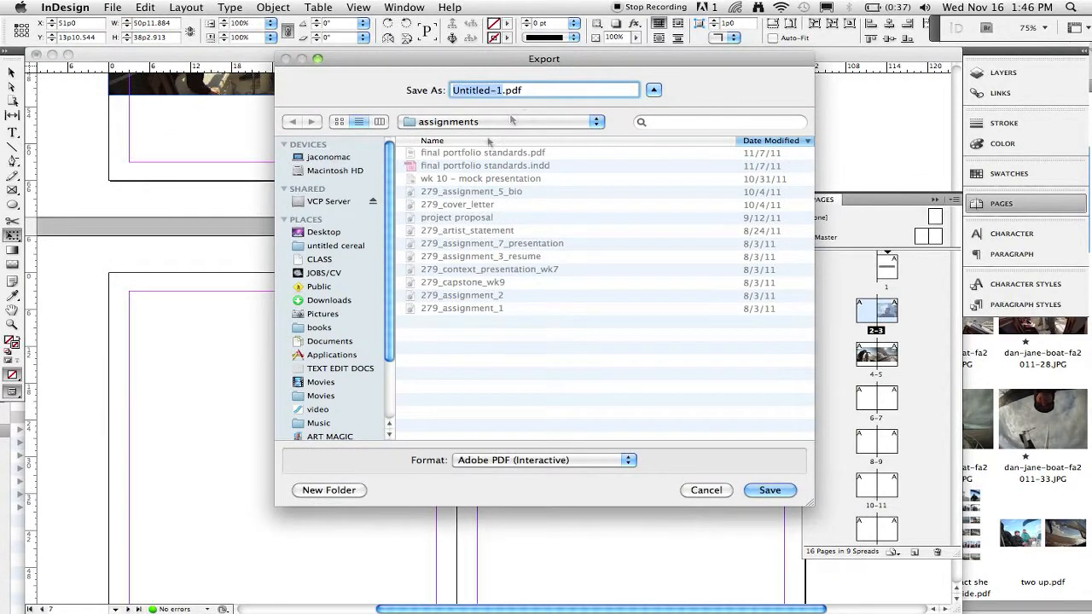
left_click(353, 234)
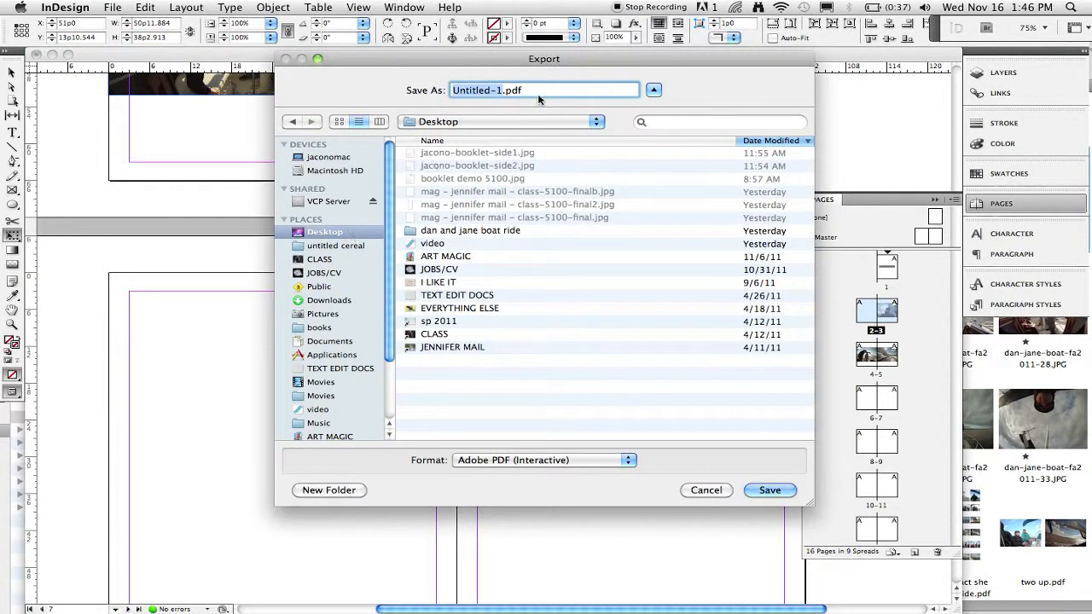
type("jacono-")
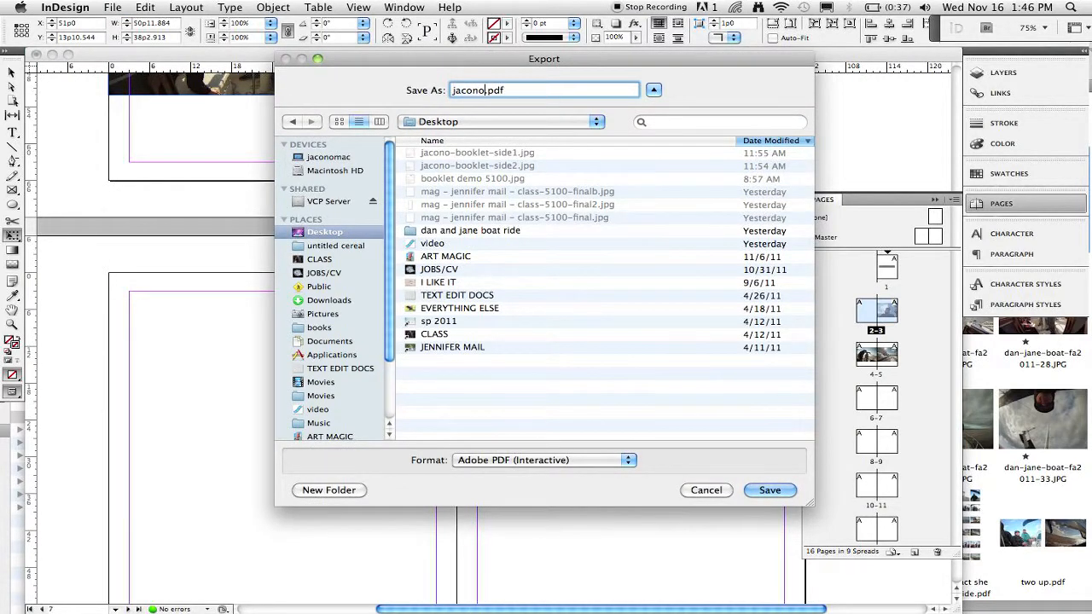
type("booklet")
left_click(766, 492)
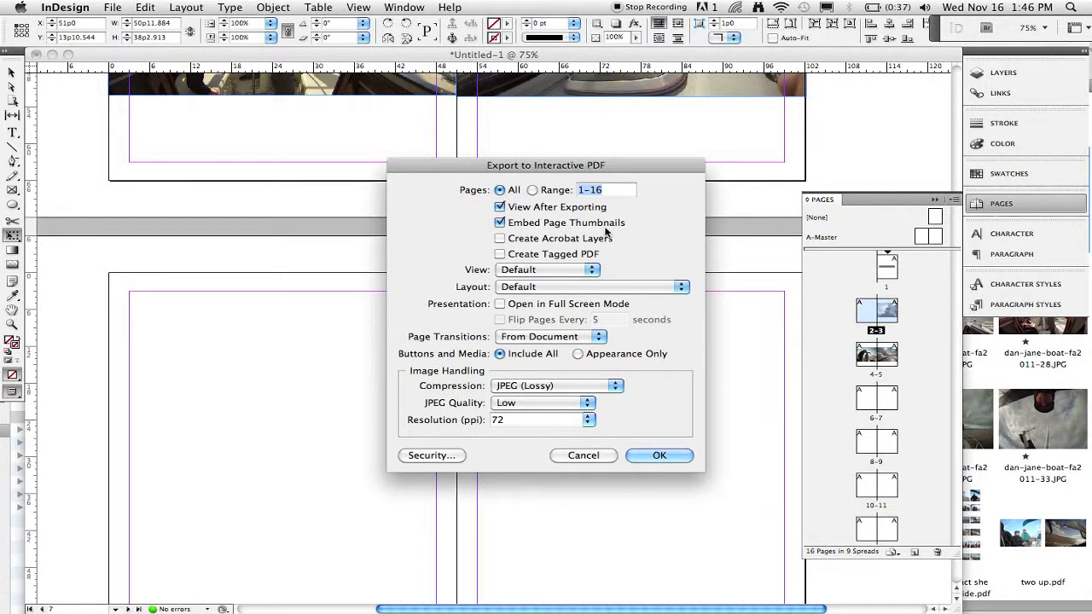
left_click(580, 385)
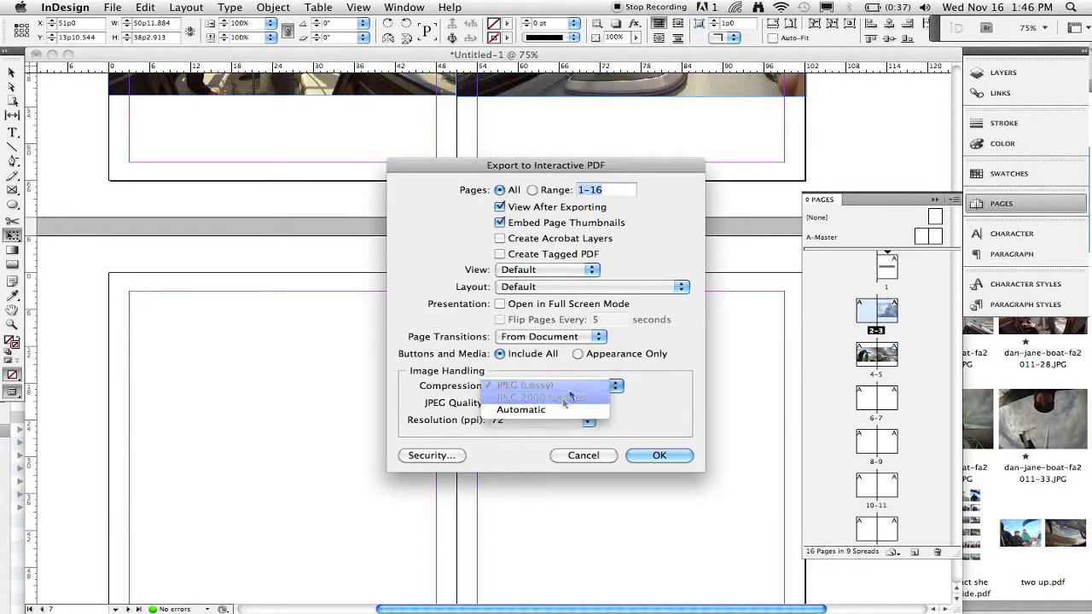
left_click(664, 405)
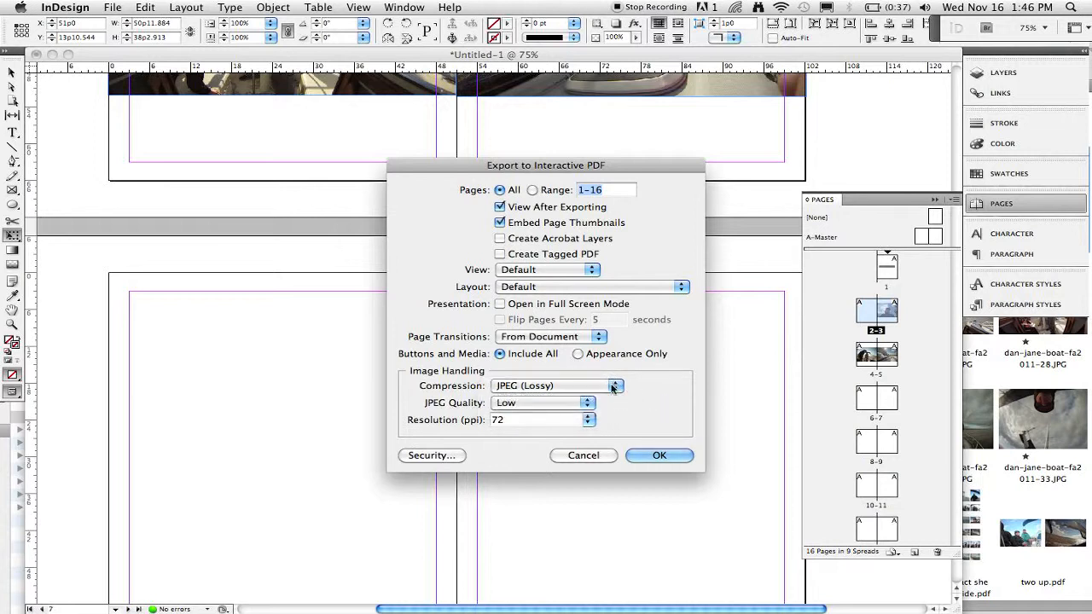
left_click(589, 403)
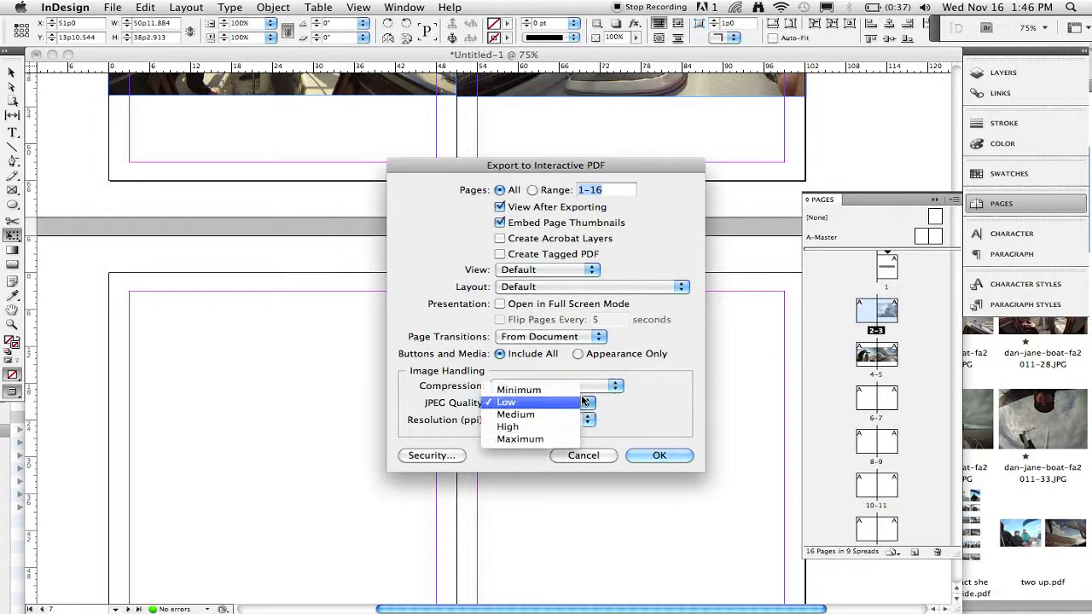
left_click(537, 439)
left_click(587, 421)
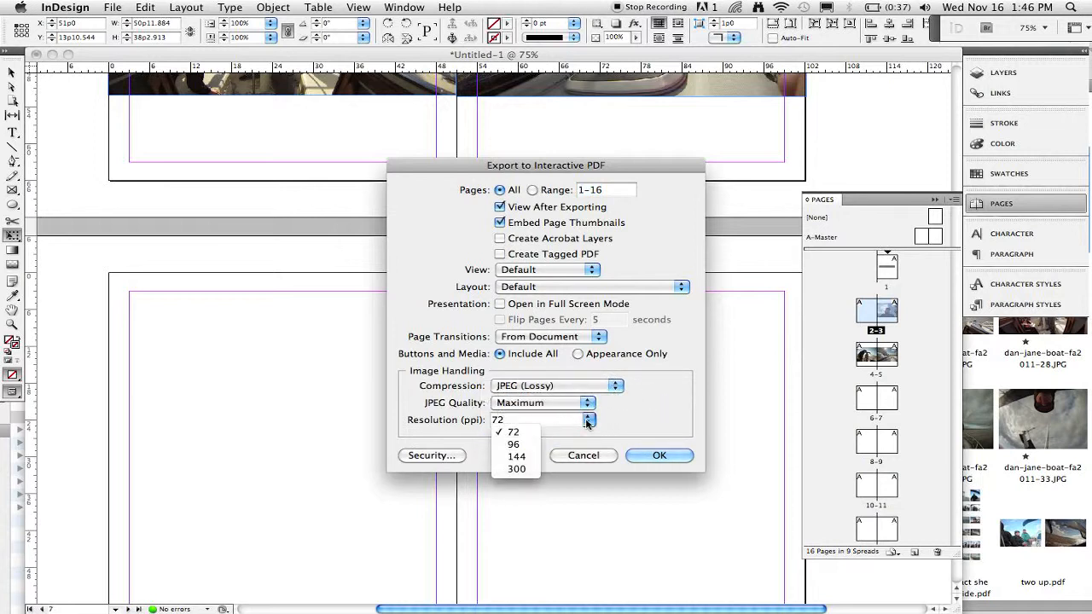
left_click(593, 457)
left_click(585, 455)
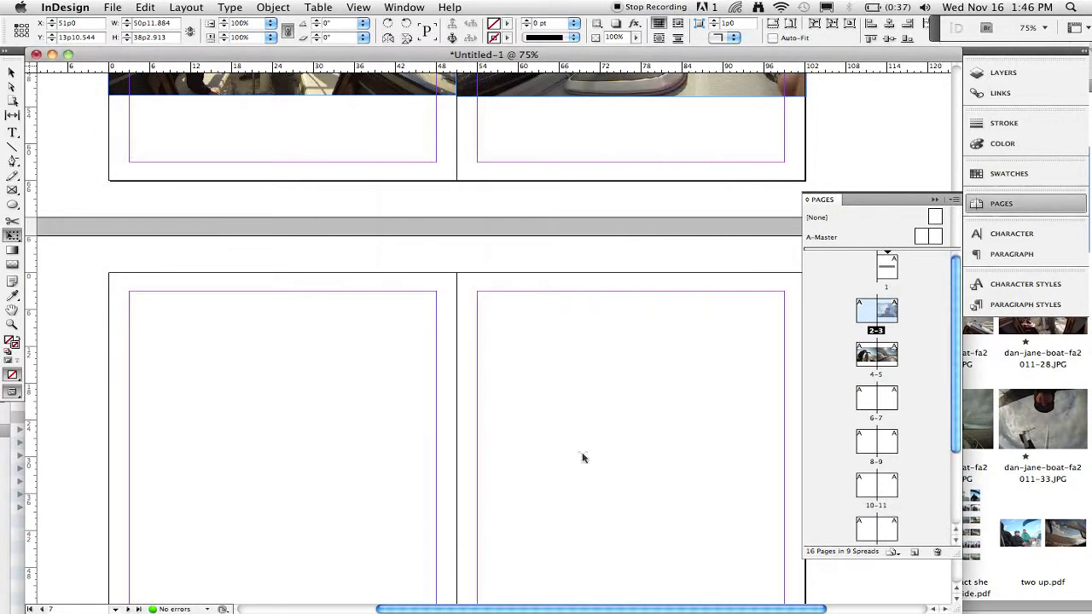
Export the document to the Desktop as an Adobe PDF (Print) file named jacono-booklet.pdf.
left_click(113, 7)
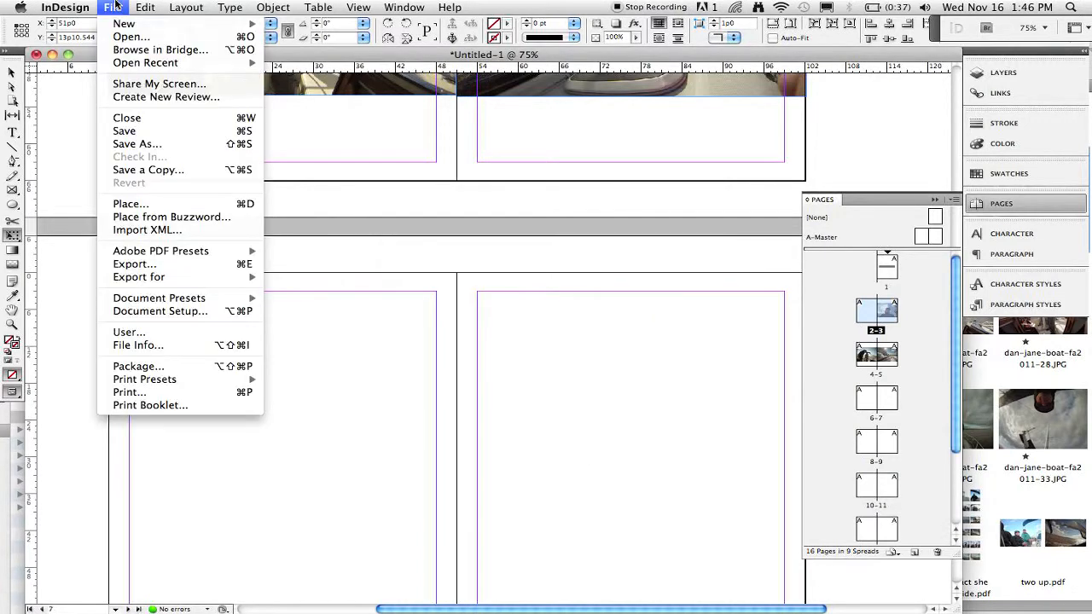
left_click(134, 265)
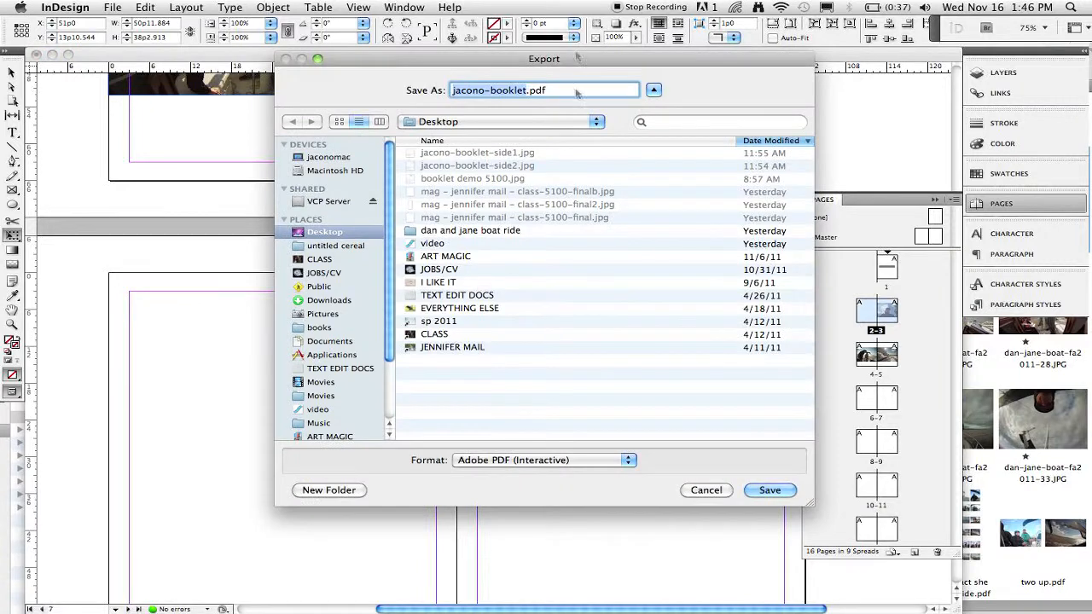
left_click(536, 459)
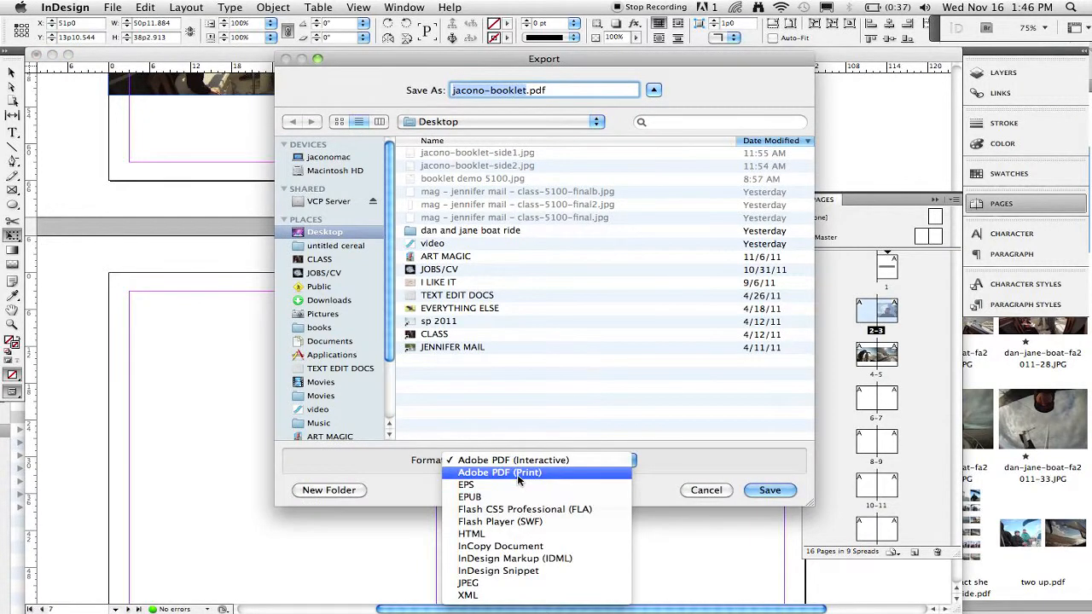
left_click(518, 481)
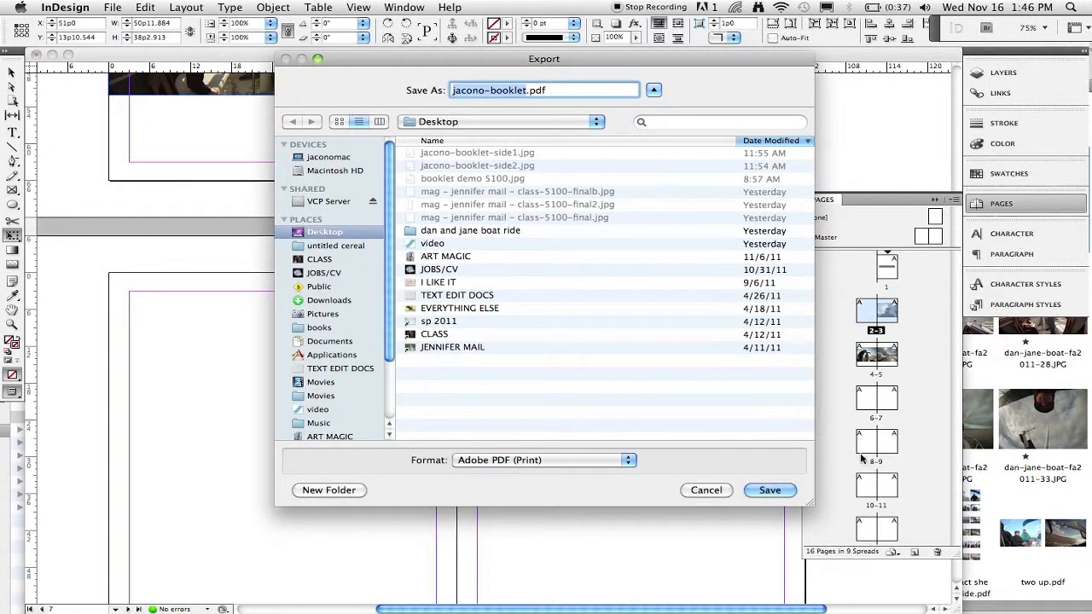
left_click(769, 489)
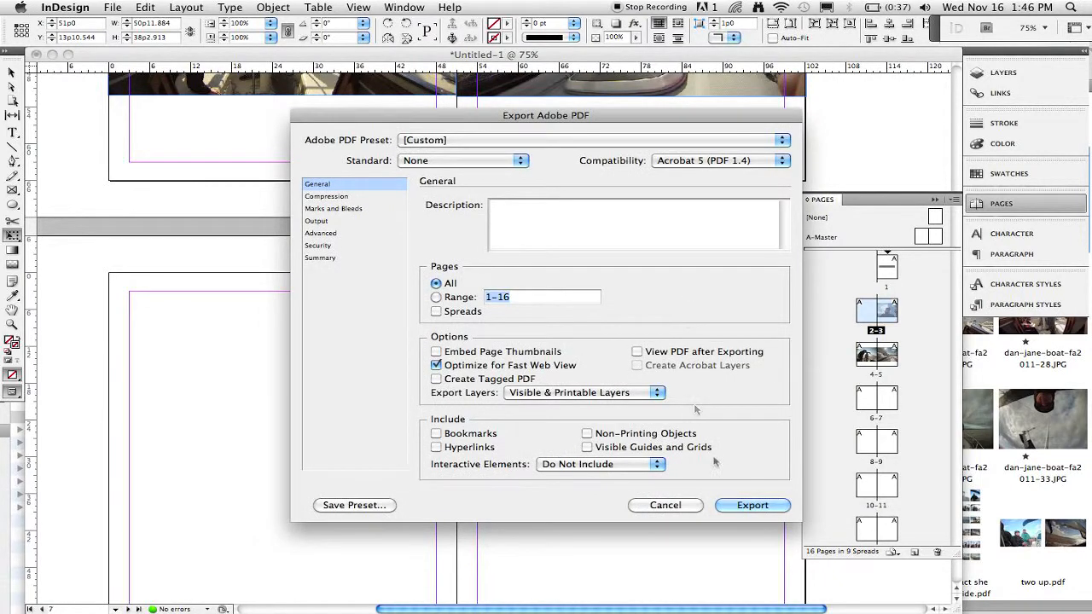
left_click(751, 506)
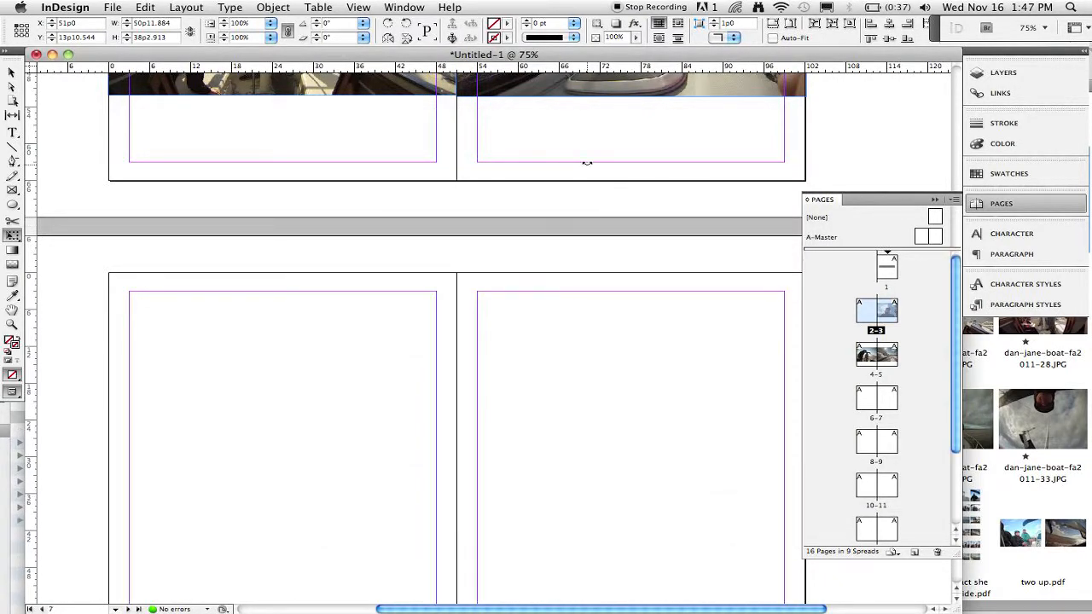
Switch to Finder and locate the exported jacono-booklet.pdf in the Desktop folder.
key("super+Tab")
key("super+Tab")
key("super+Tab")
key("super+Tab")
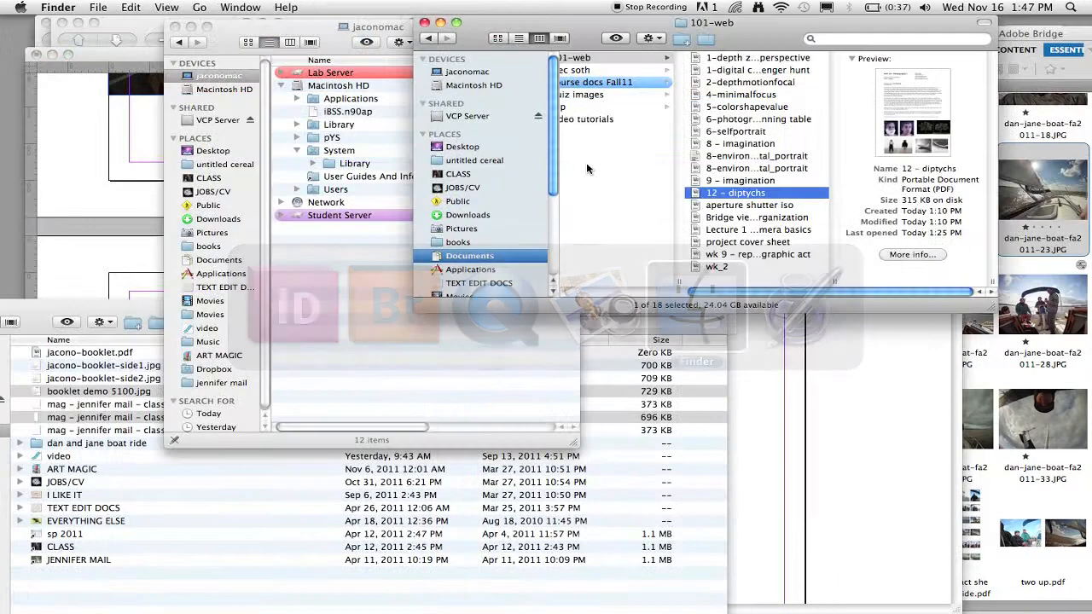
key("super+Tab")
key("super+Tab")
key("super+Tab")
key("super+Tab")
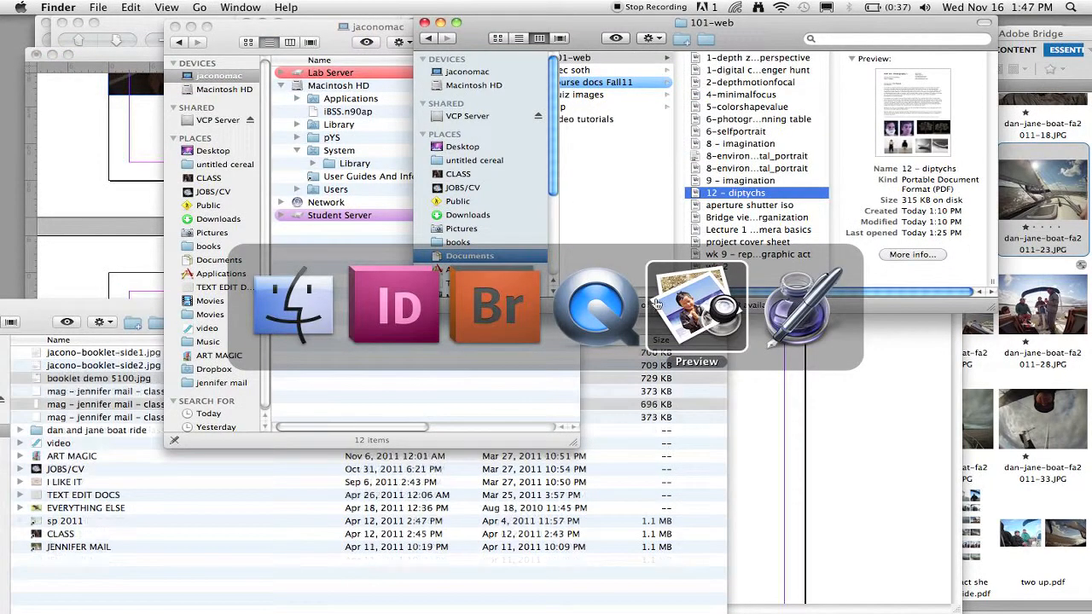
left_click(128, 312)
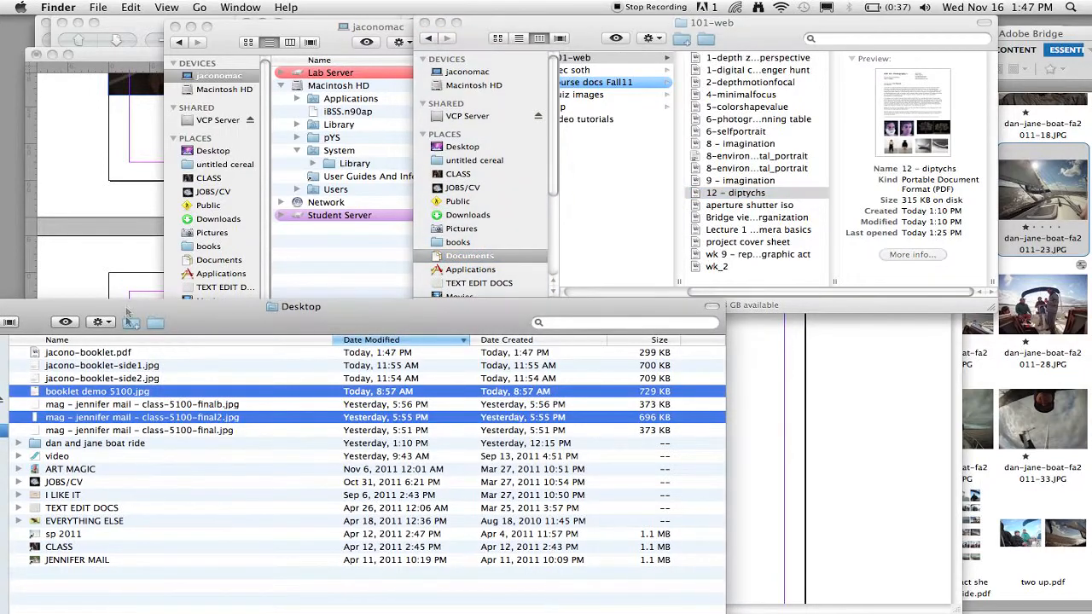
left_click(117, 353)
left_click_drag(239, 329, 360, 172)
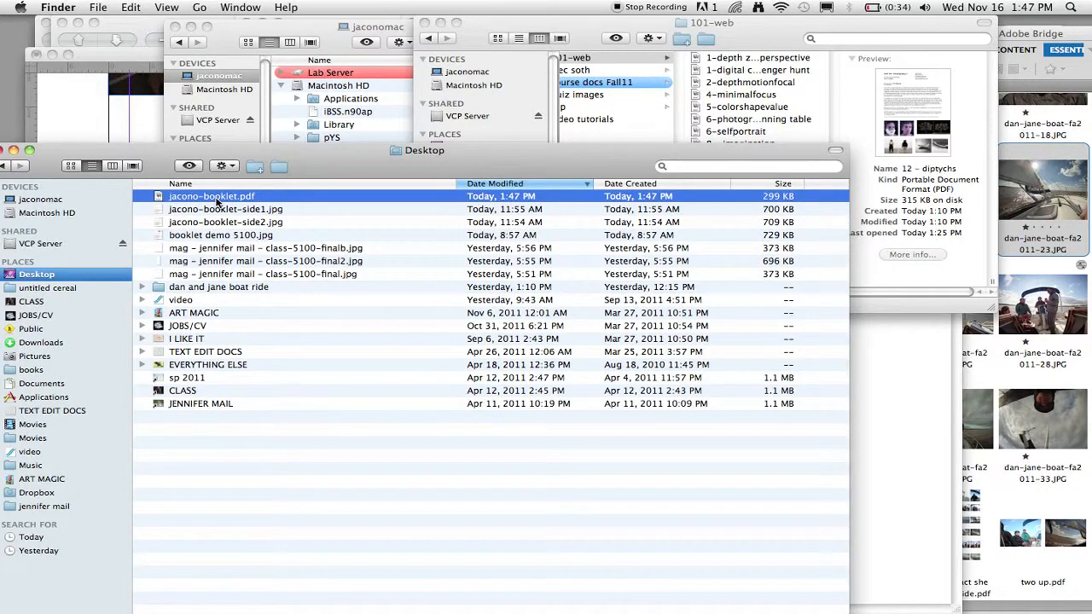
left_click_drag(362, 164, 442, 111)
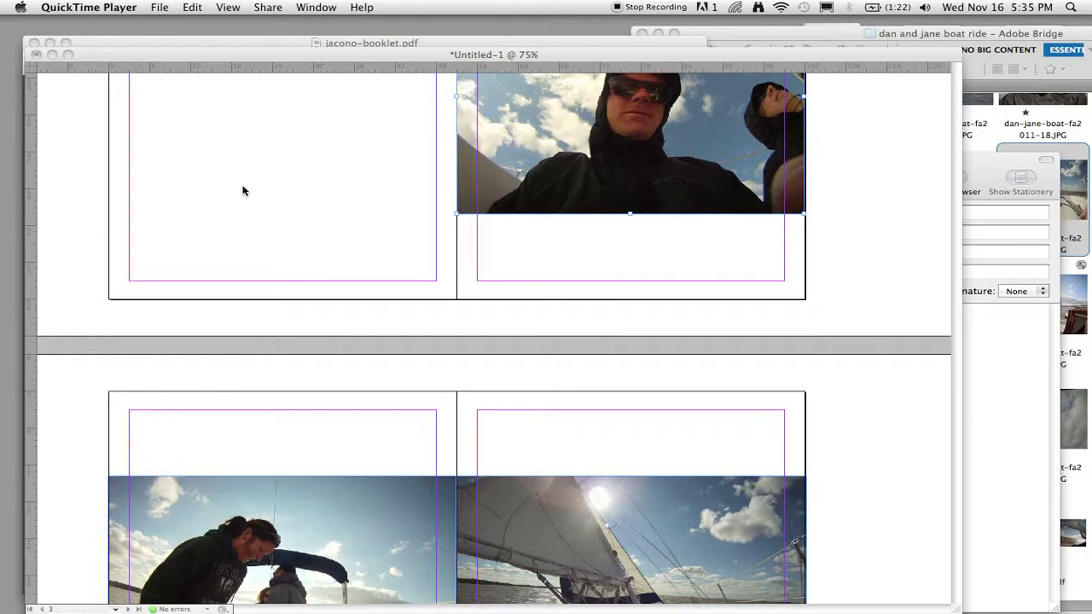
scroll(230, 127, "up", 15)
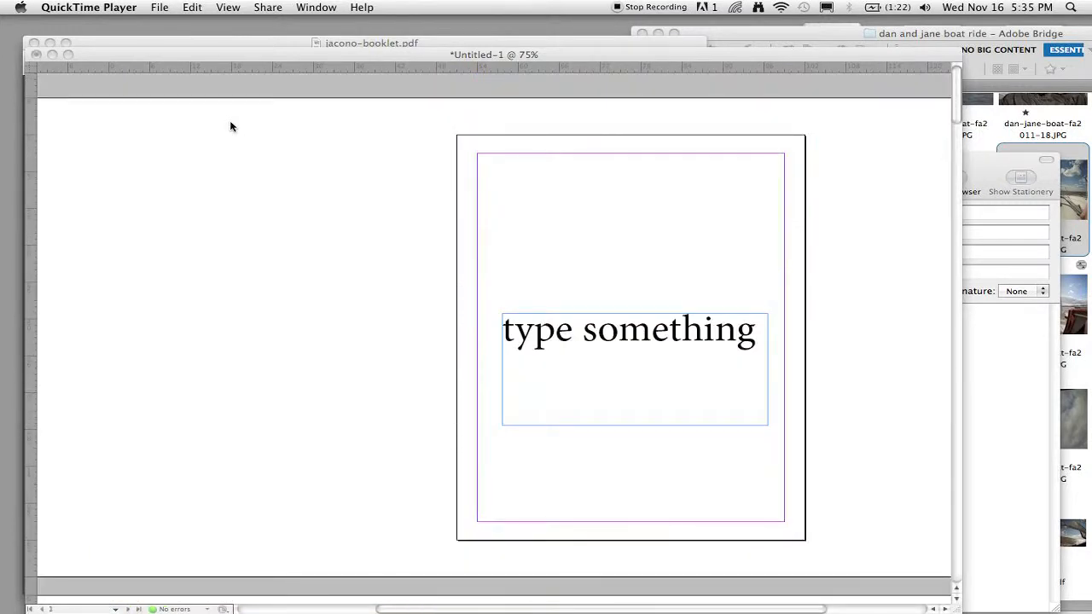
scroll(231, 126, "down", 15)
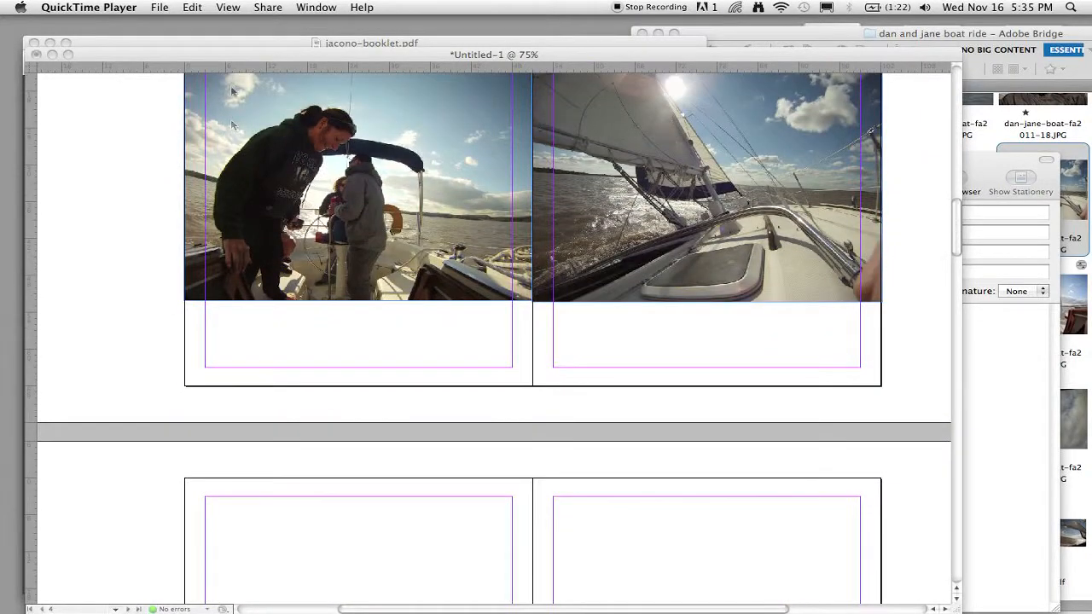
left_click(159, 6)
left_click(158, 6)
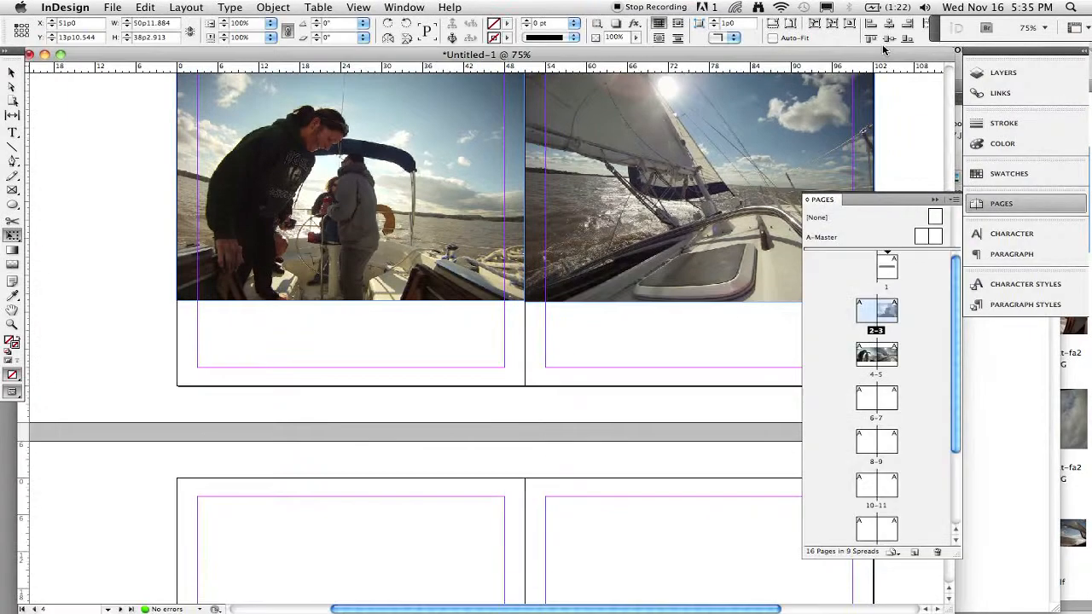
left_click_drag(890, 235, 875, 392)
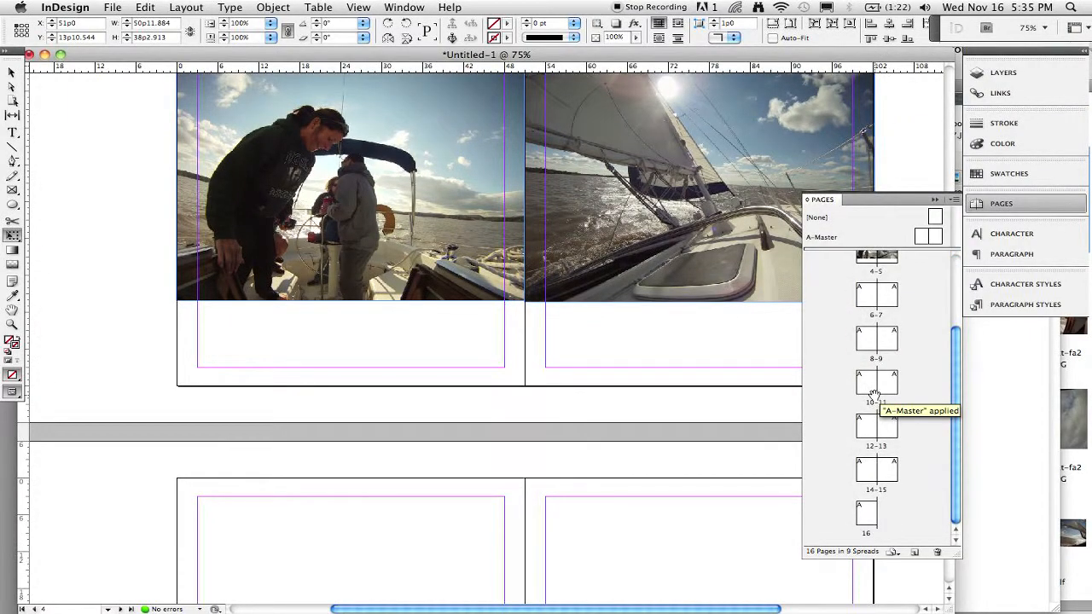
scroll(888, 410, "up", 3)
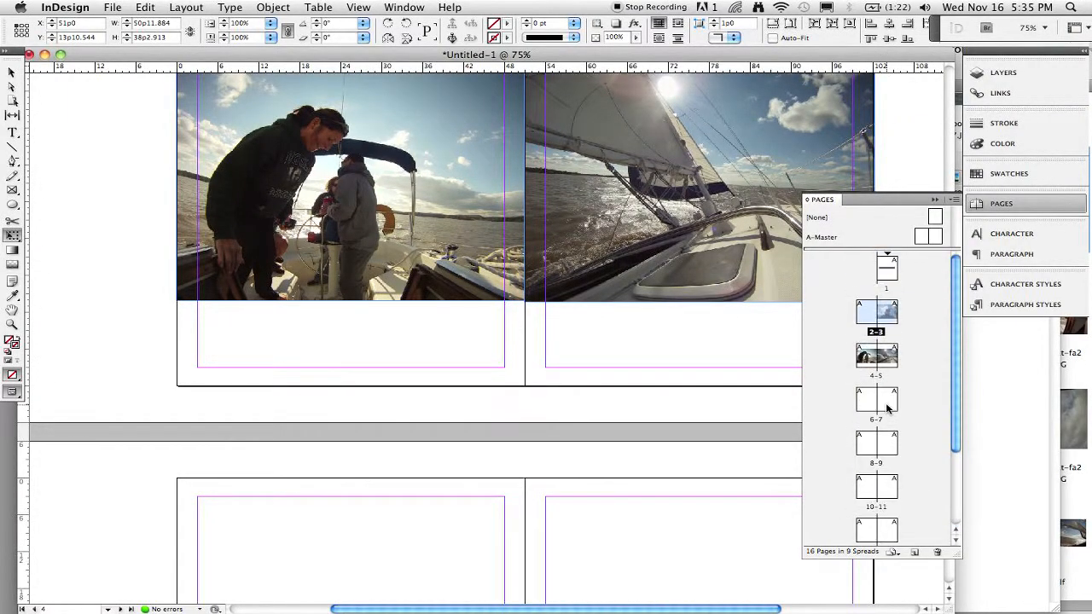
Select pages 9 through 16 in the Pages panel and delete them from the document.
left_click(869, 446)
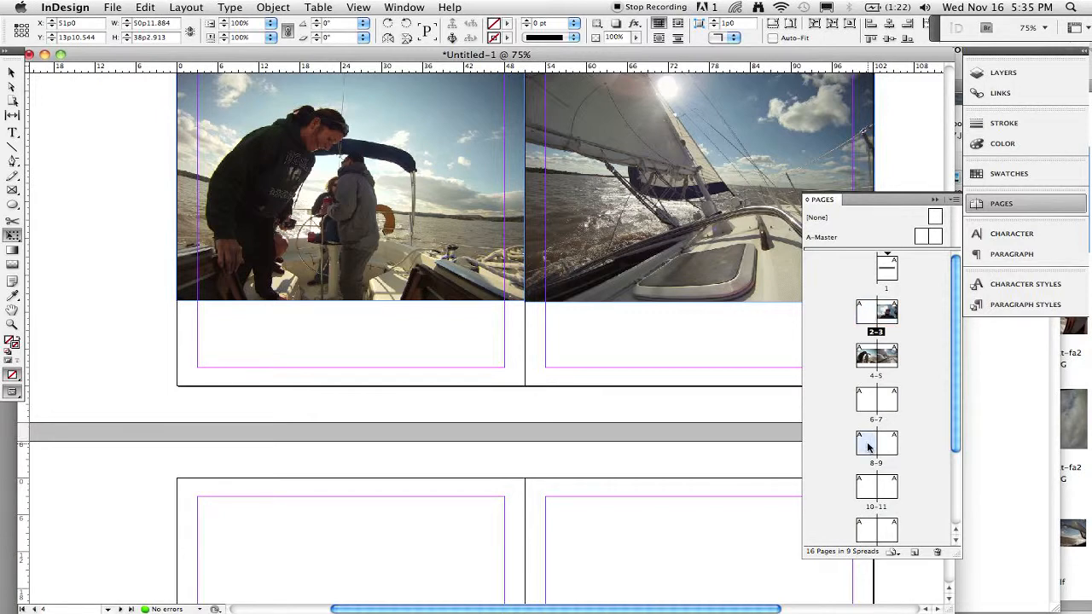
scroll(869, 447, "down", 2)
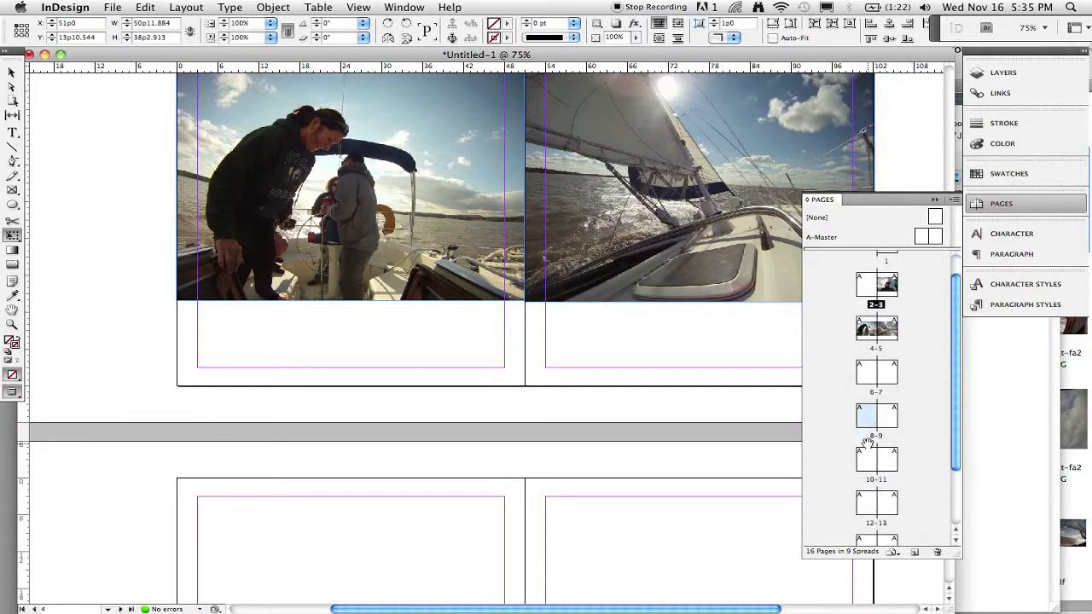
left_click(864, 505)
scroll(864, 505, "down", 4)
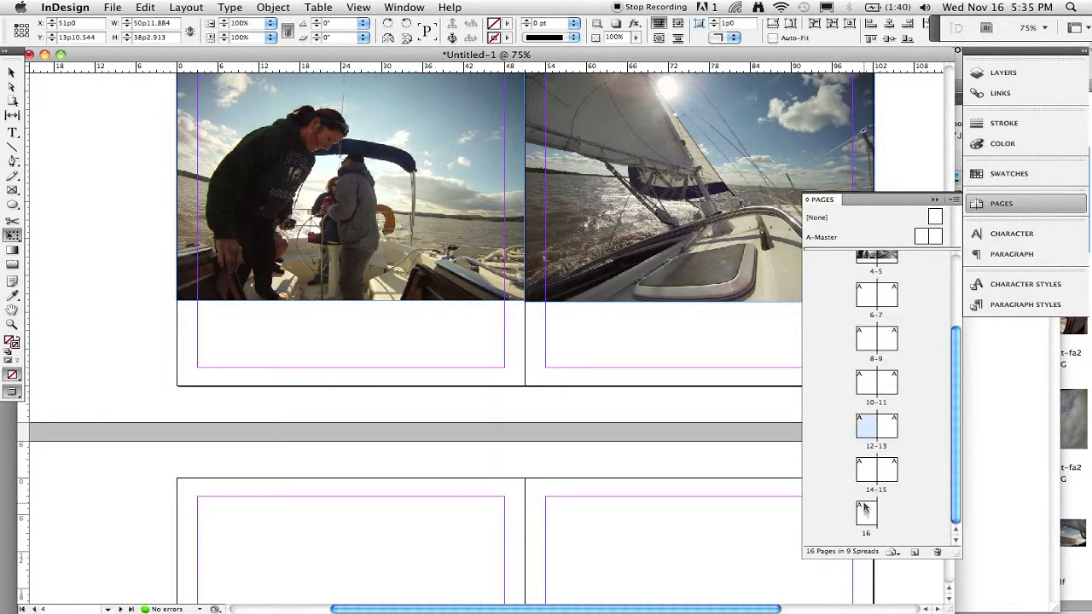
left_click(866, 512)
left_click(889, 341)
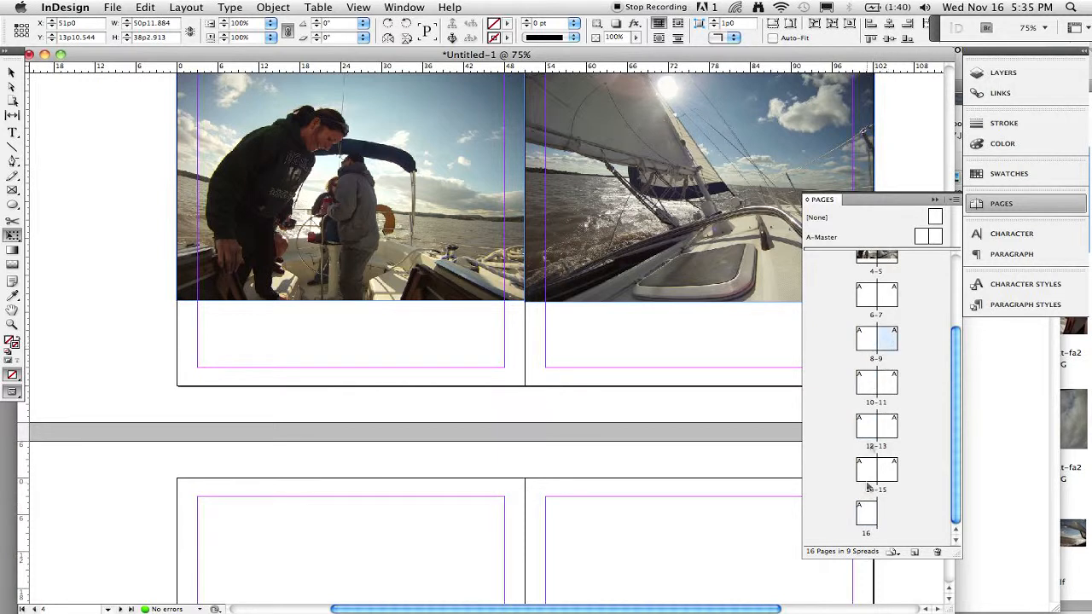
left_click(862, 518, "shift")
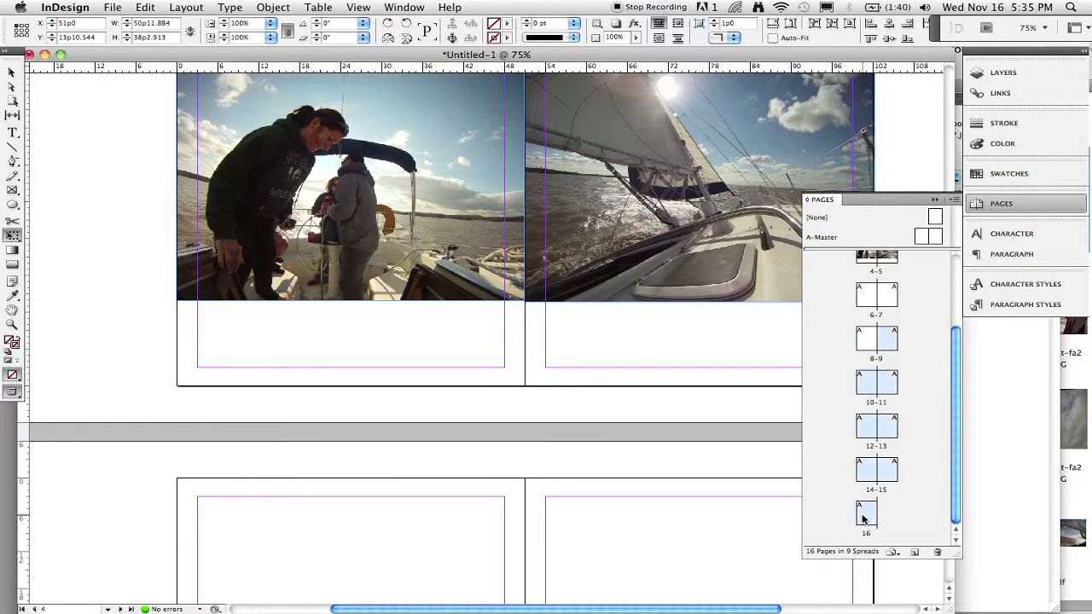
left_click(937, 552)
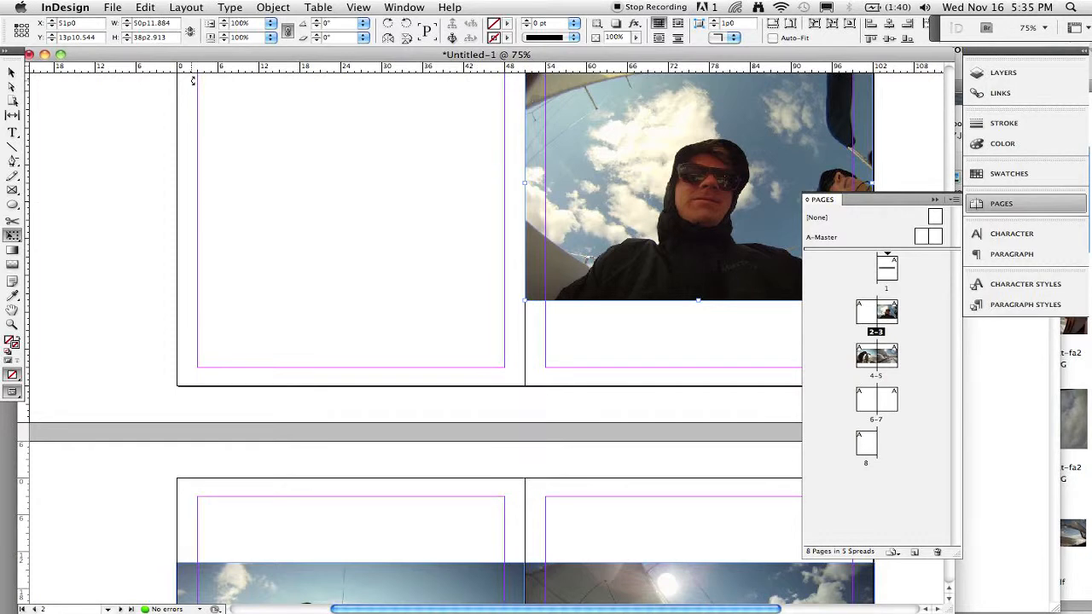
Go to spread 6-7 and place the dan-jane-boat-fa2011-31.JPG photo from Bridge at page 6's top-left margin corner.
scroll(201, 258, "up", 4)
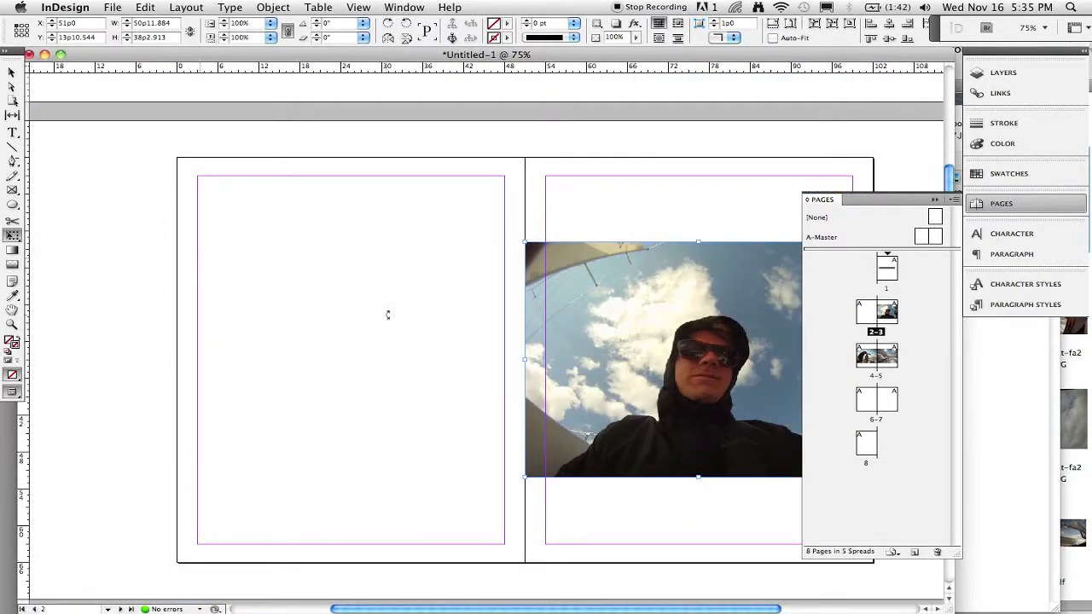
double_click(860, 405)
key("super+Tab")
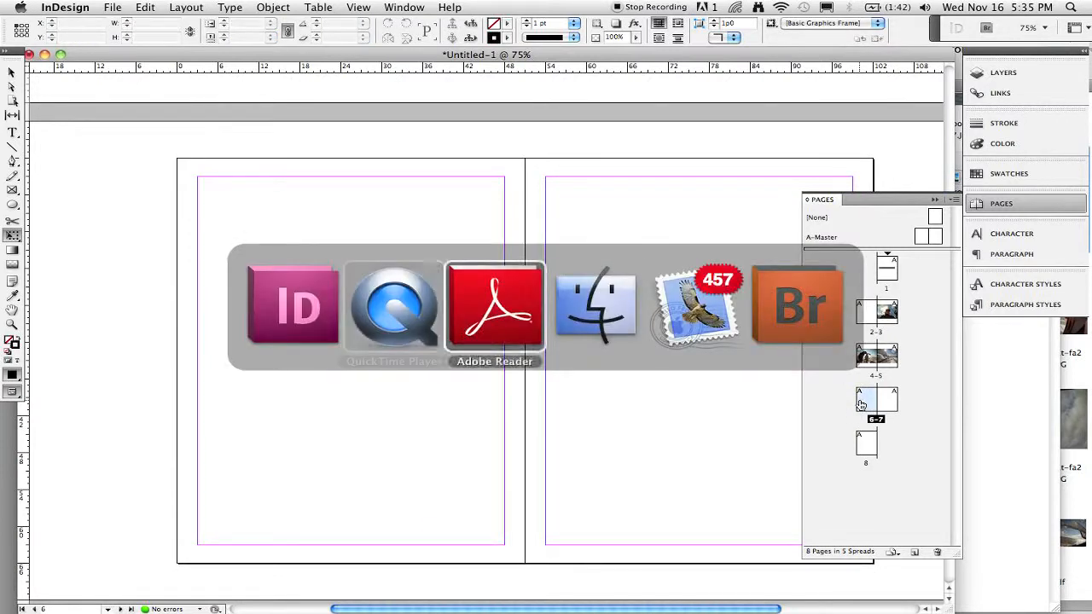
key("super+Tab")
key("super+Tab")
key("super+Tab")
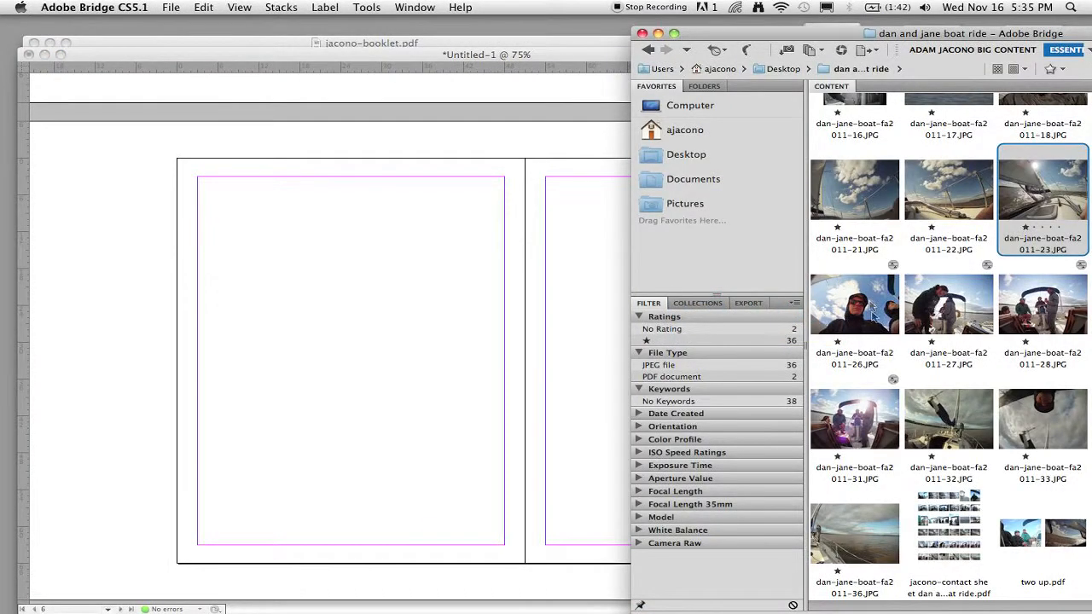
left_click_drag(887, 399, 388, 365)
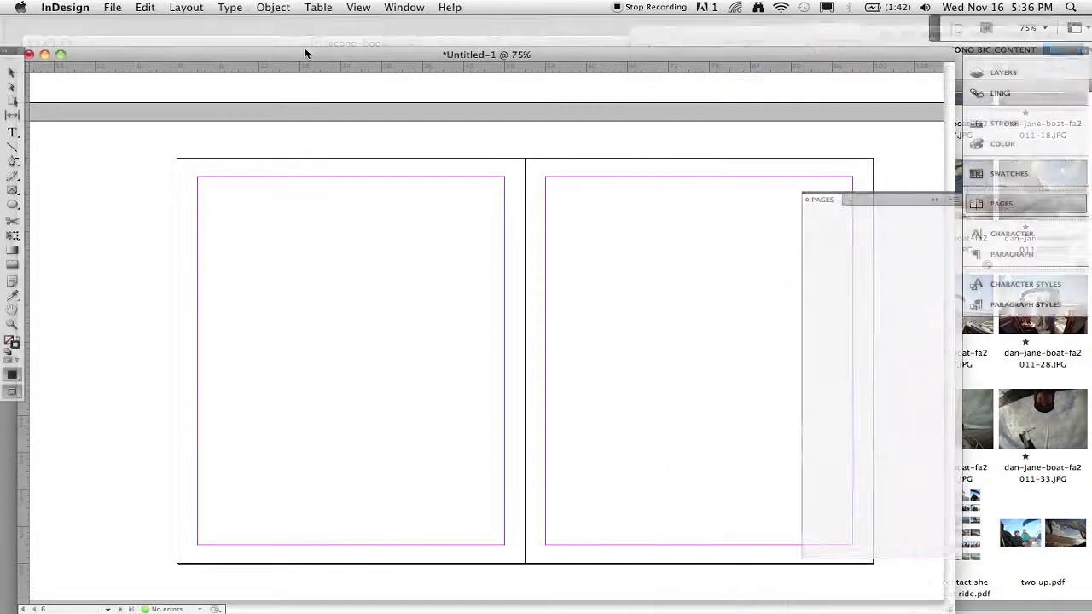
left_click(202, 178)
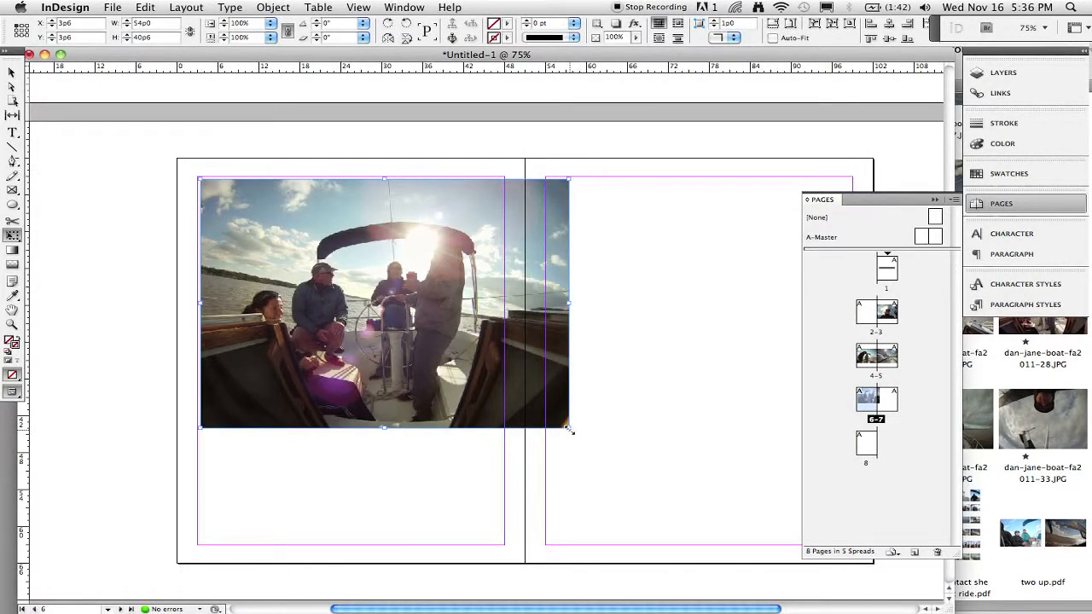
Enlarge the placed photo and position it so it bleeds across the whole of spread 6-7.
left_click_drag(594, 445, 720, 539)
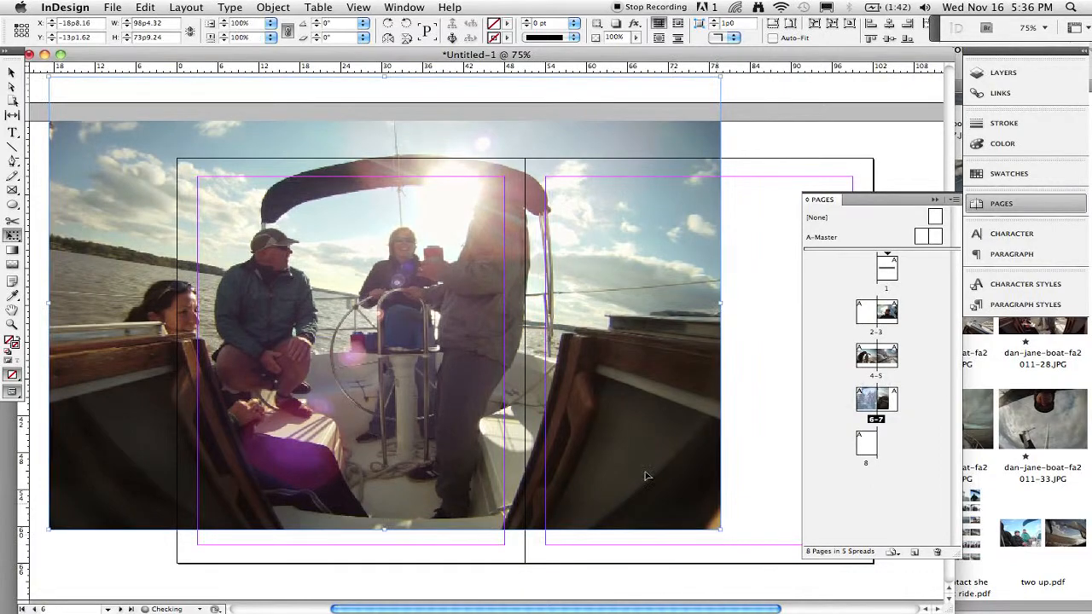
left_click_drag(580, 392, 735, 445)
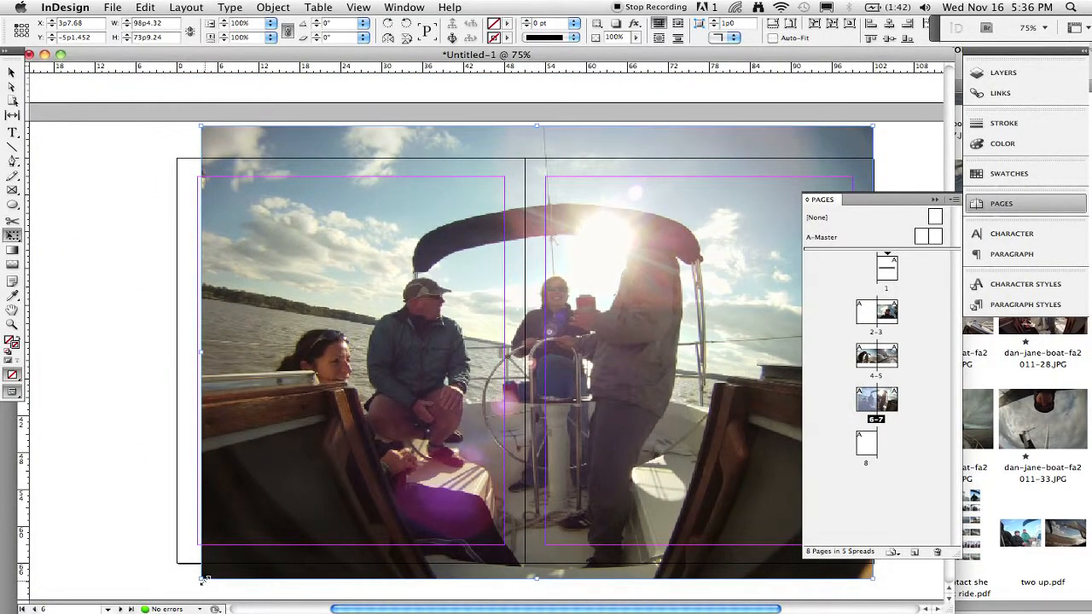
left_click_drag(197, 581, 176, 596)
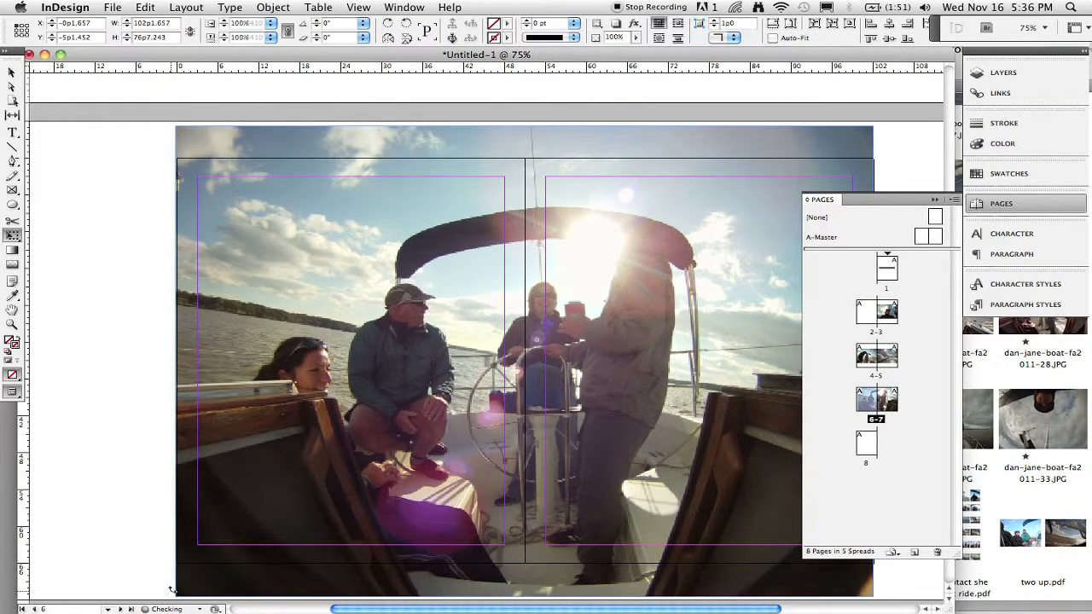
mouse_move(258, 390)
left_mouse_down()
mouse_move(258, 379)
mouse_move(259, 391)
left_mouse_up()
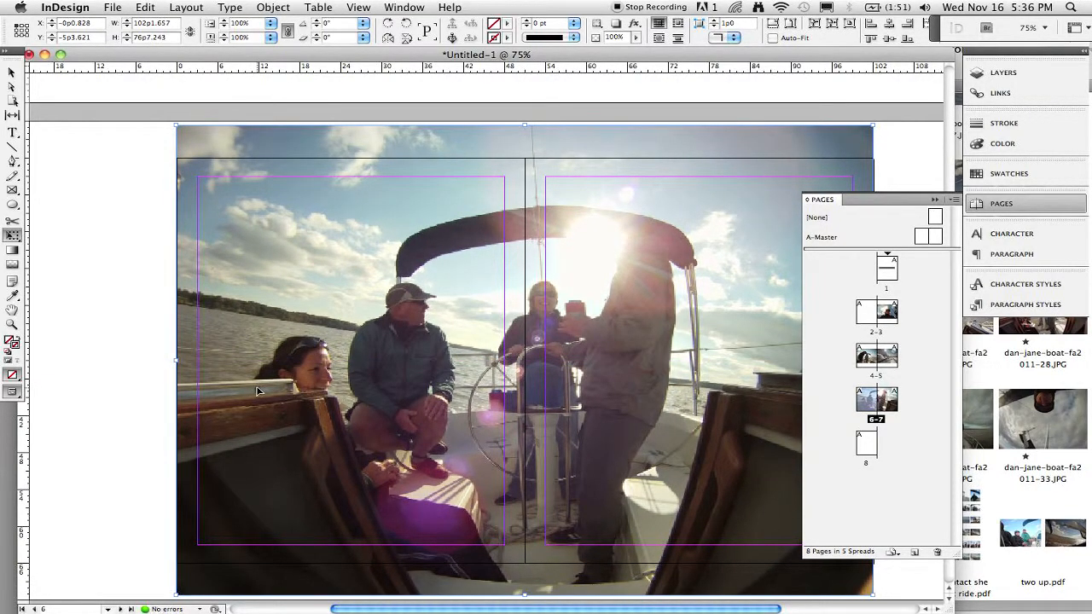
Start exporting the document to the Desktop as an Adobe PDF (Print) file named jacono-booklet-2.pdf.
key("super+minus")
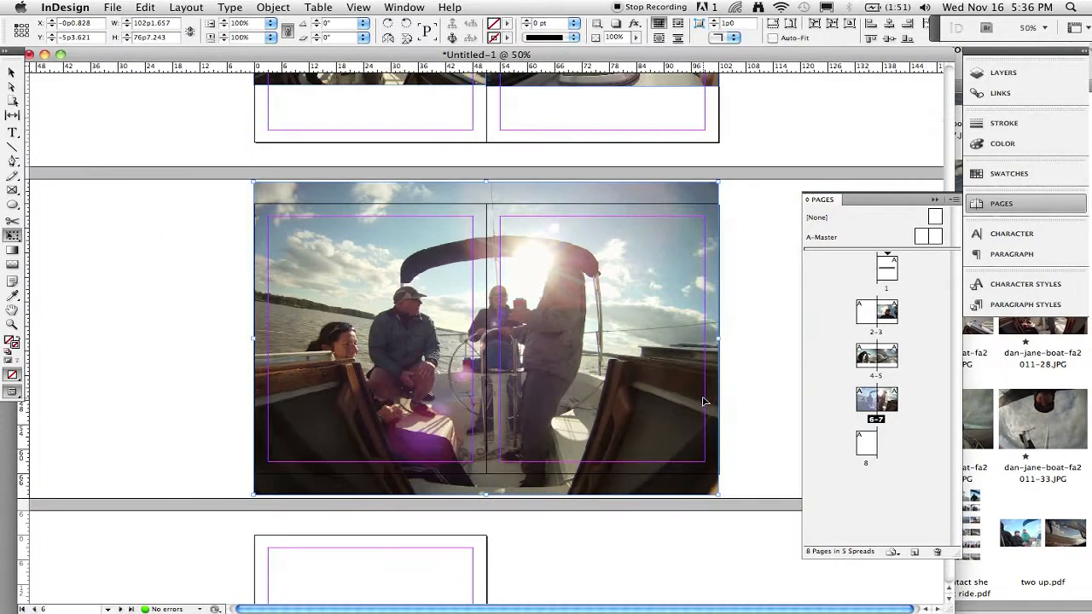
key("super+minus")
scroll(703, 400, "up", 5)
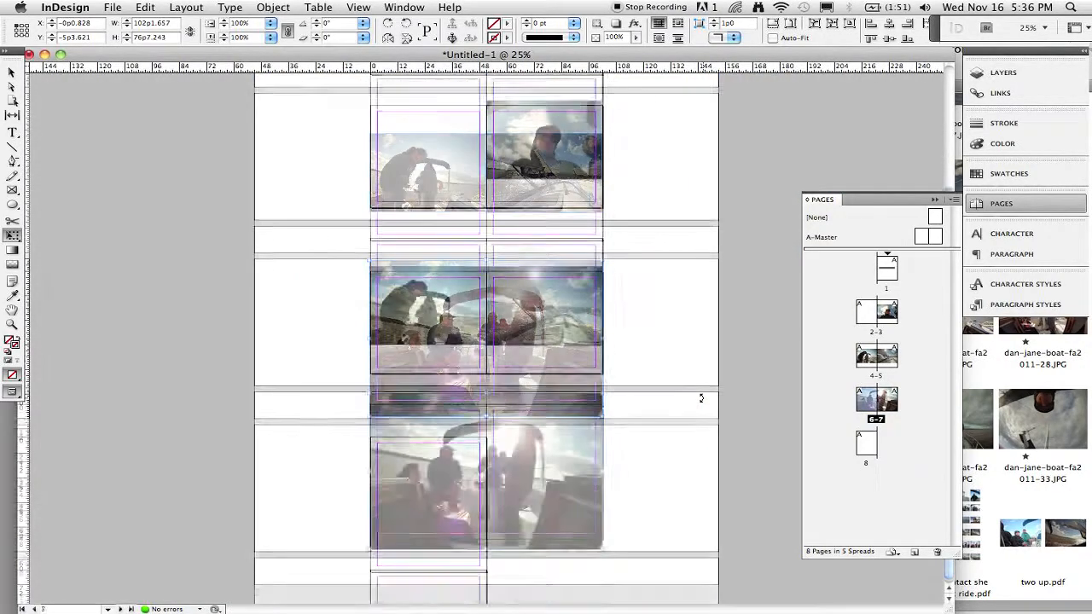
scroll(702, 400, "down", 5)
scroll(700, 397, "up", 5)
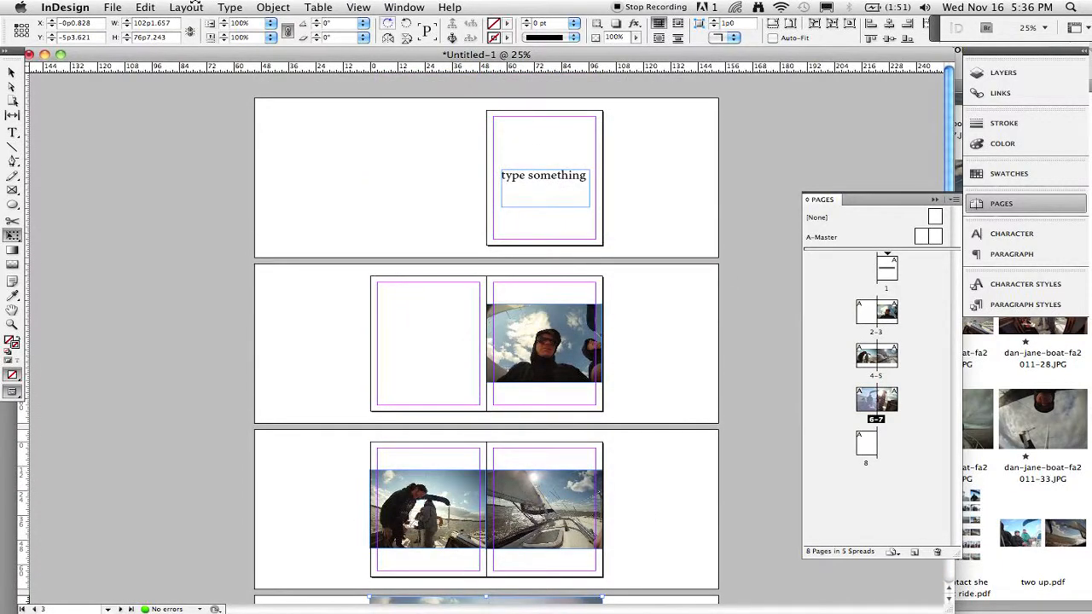
key("super+e")
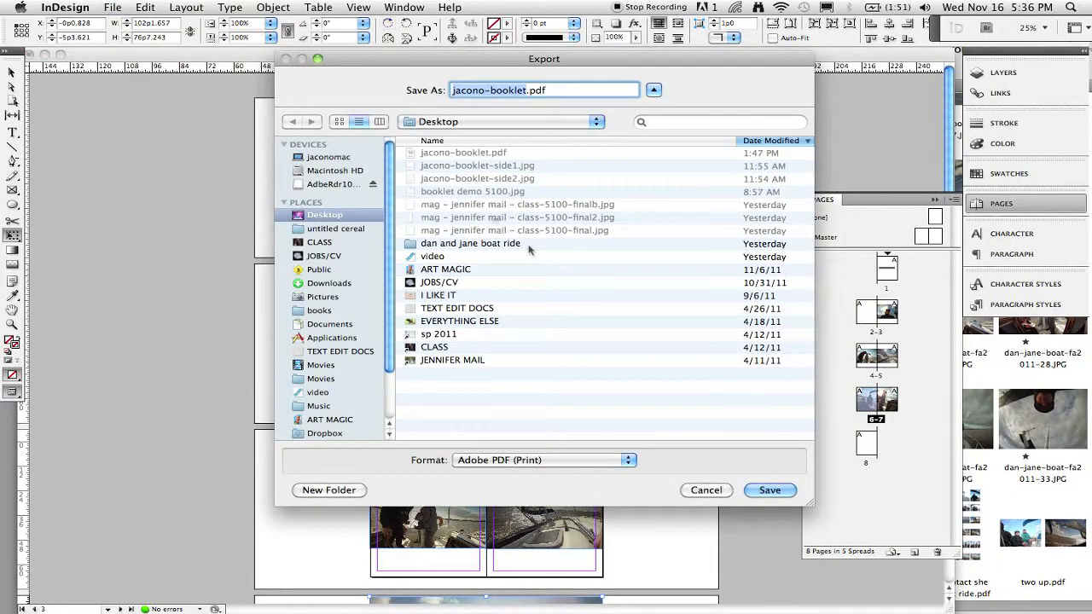
left_click(517, 462)
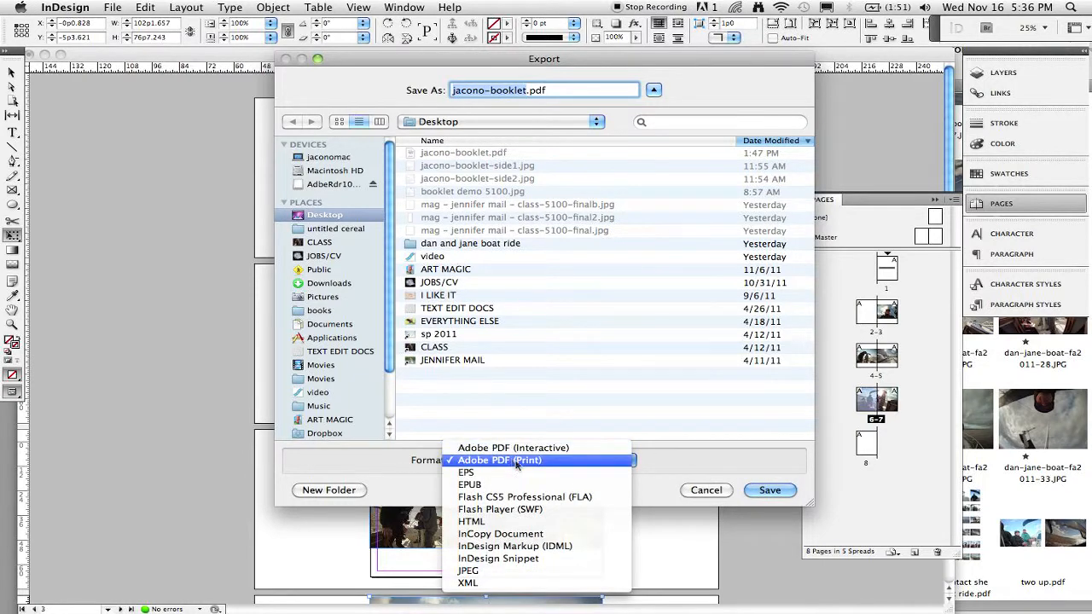
left_click(541, 461)
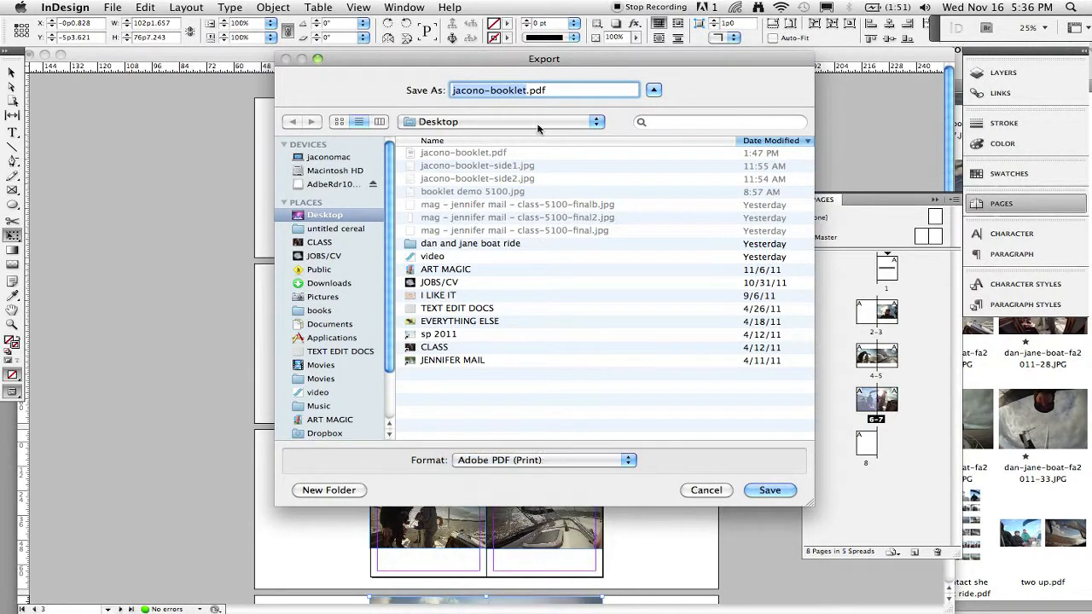
left_click(526, 92)
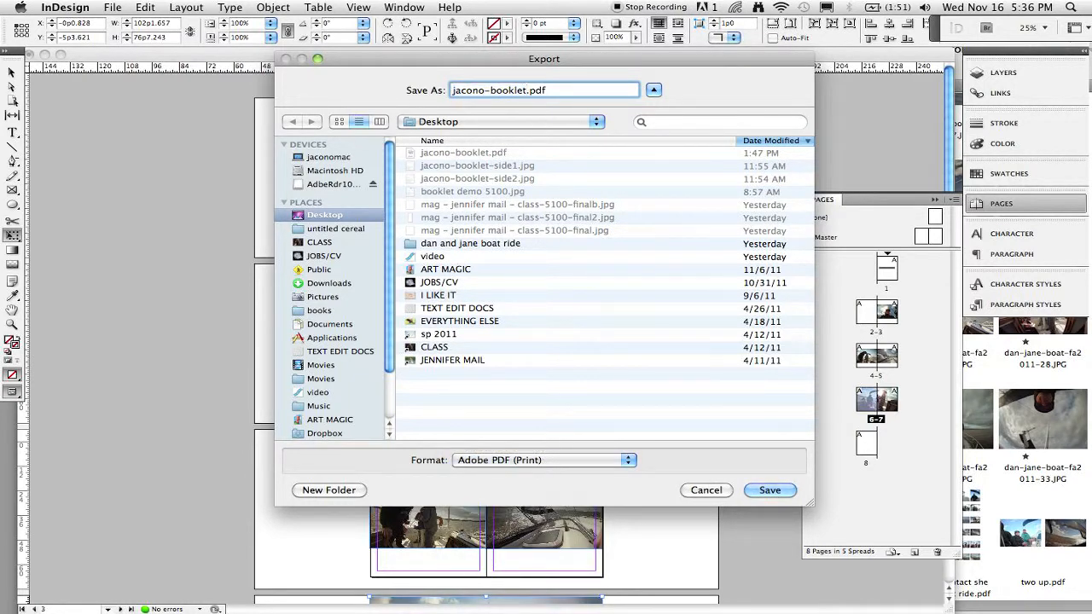
type("-2")
left_click(765, 493)
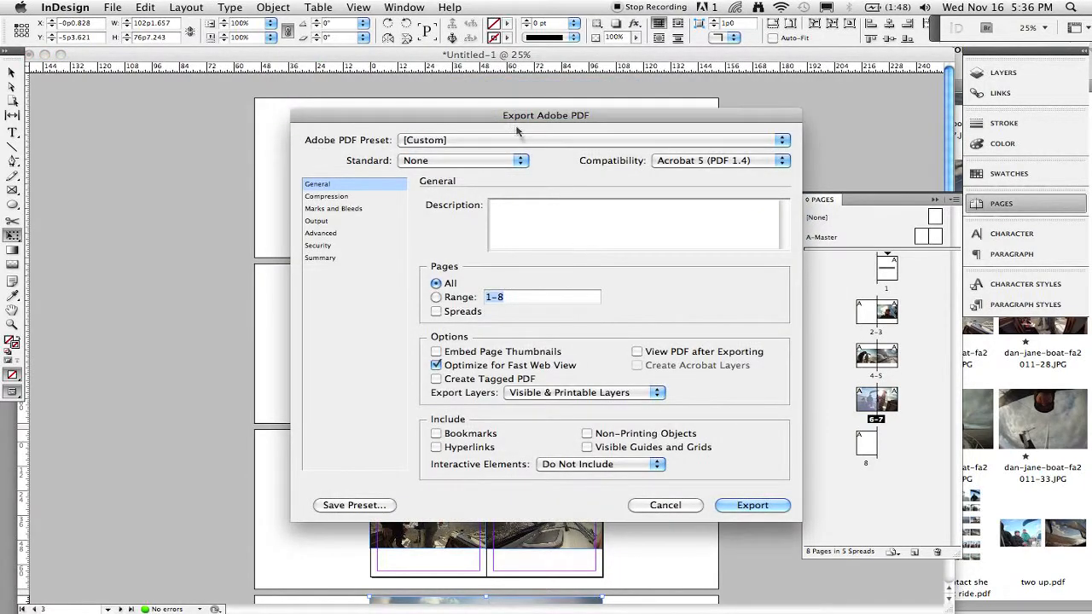
left_click(472, 143)
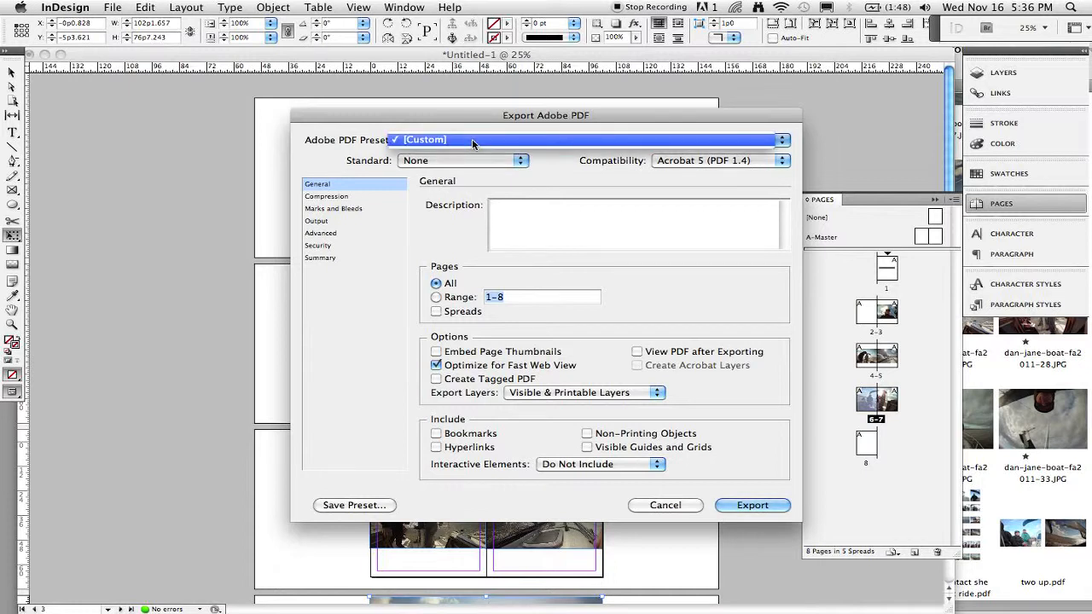
left_click(465, 161)
left_click(465, 161)
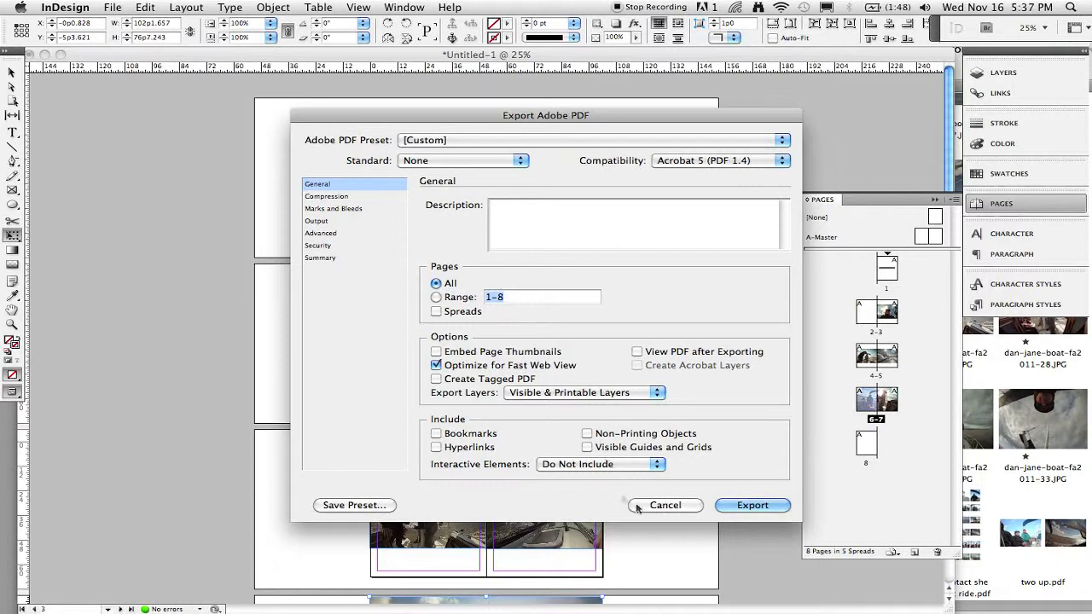
left_click(665, 506)
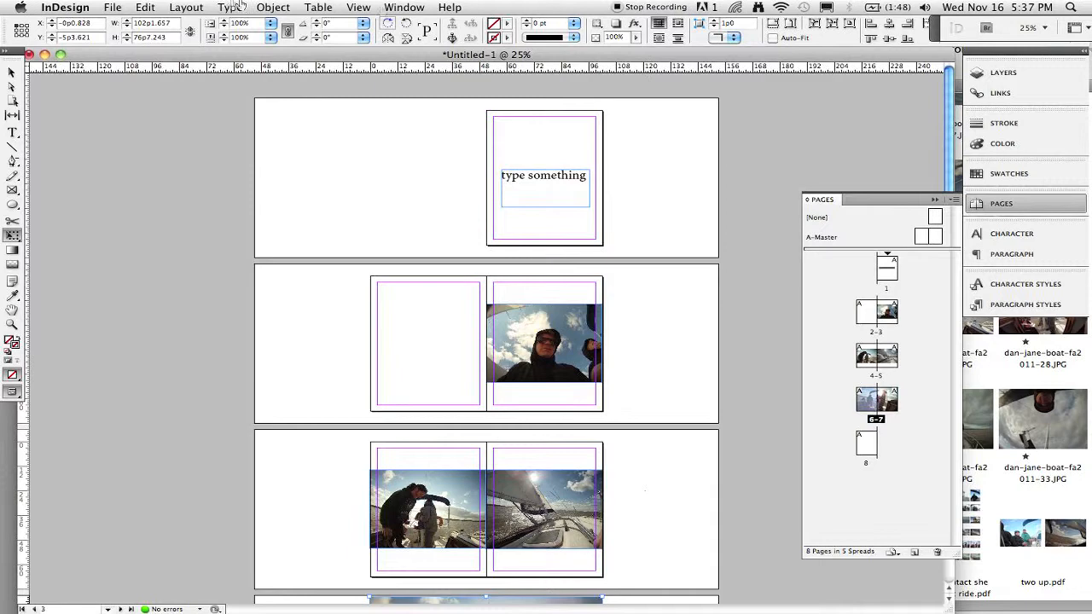
Export the document again as Adobe PDF (Print) jacono-booklet-2.pdf to the Desktop with the Custom preset.
left_click(112, 7)
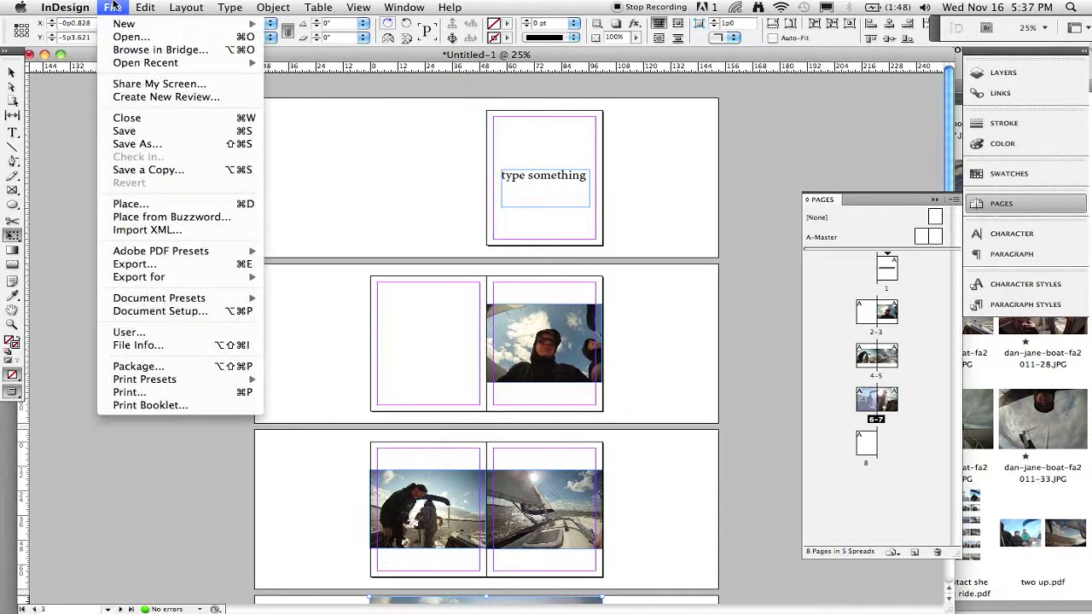
left_click(157, 266)
left_click(537, 460)
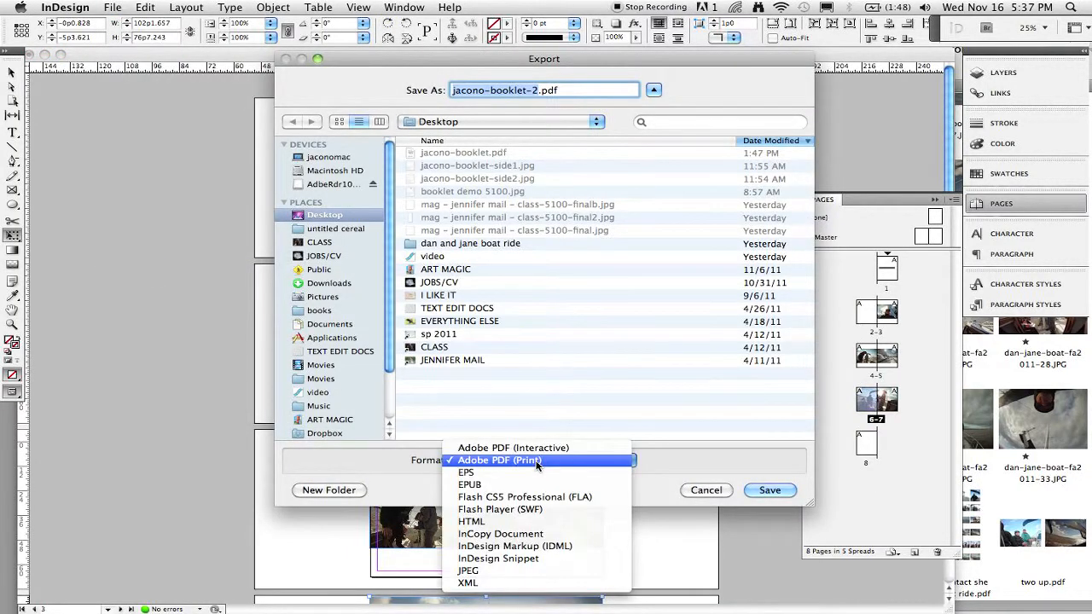
left_click(537, 461)
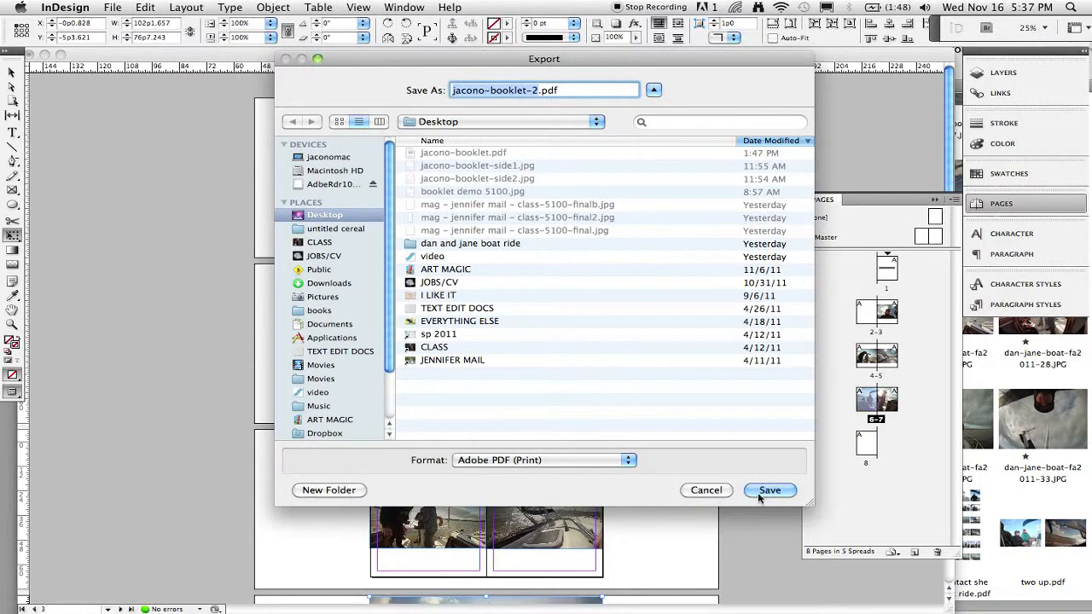
left_click(760, 493)
left_click(599, 139)
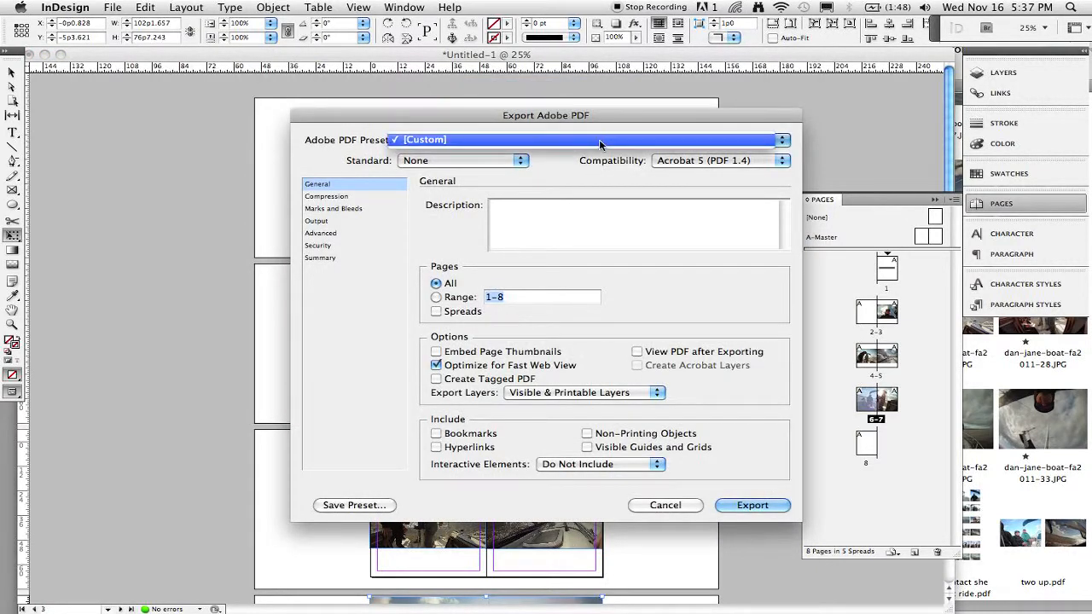
left_click(599, 139)
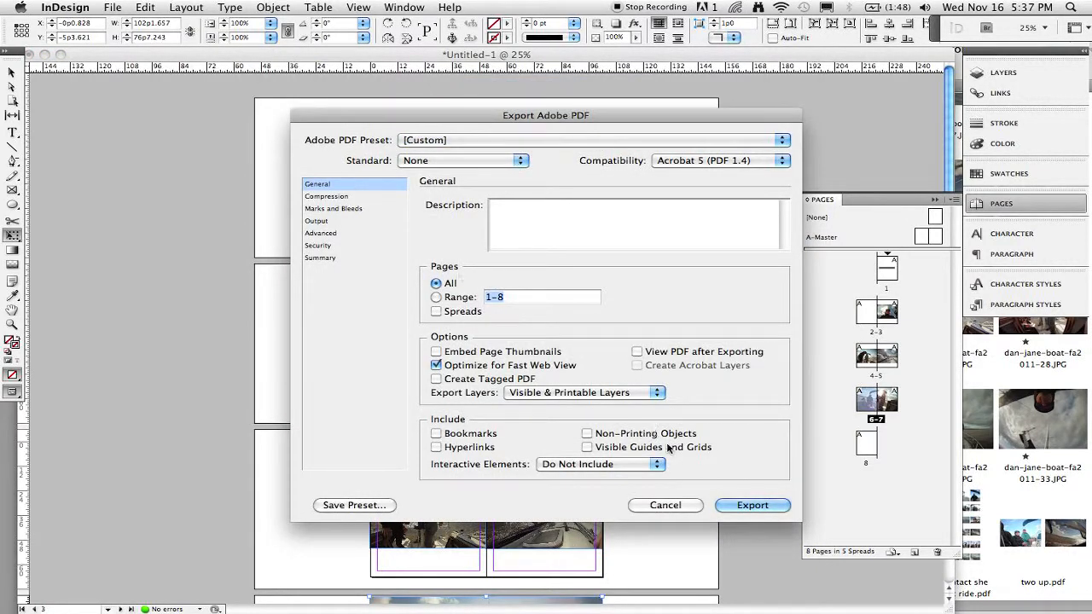
left_click(751, 504)
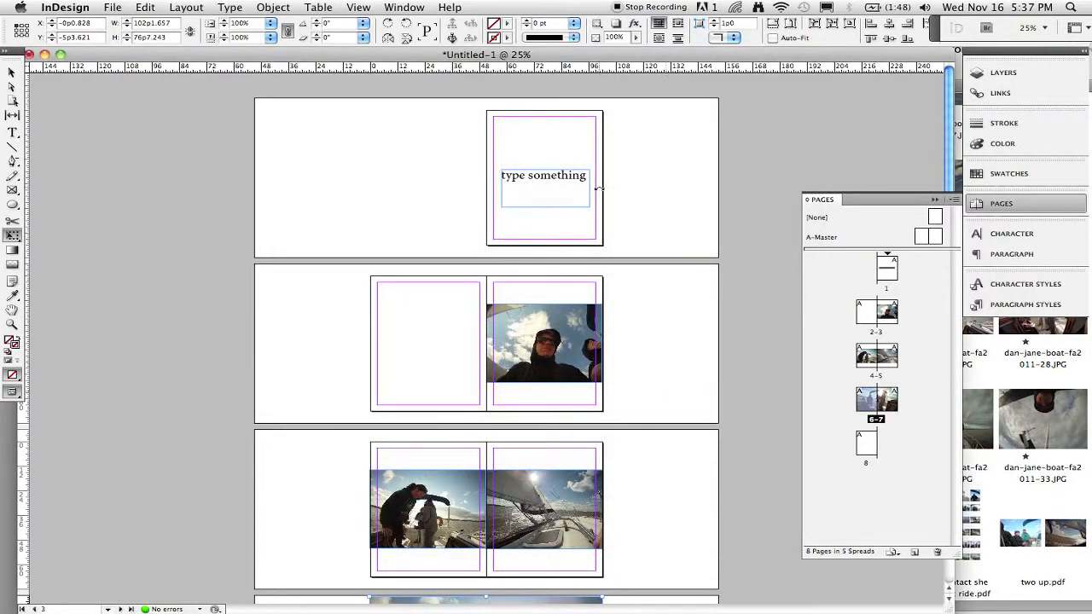
Switch to Finder and open jacono-booklet-2.pdf from the Desktop with Adobe Reader.
key("super+Tab")
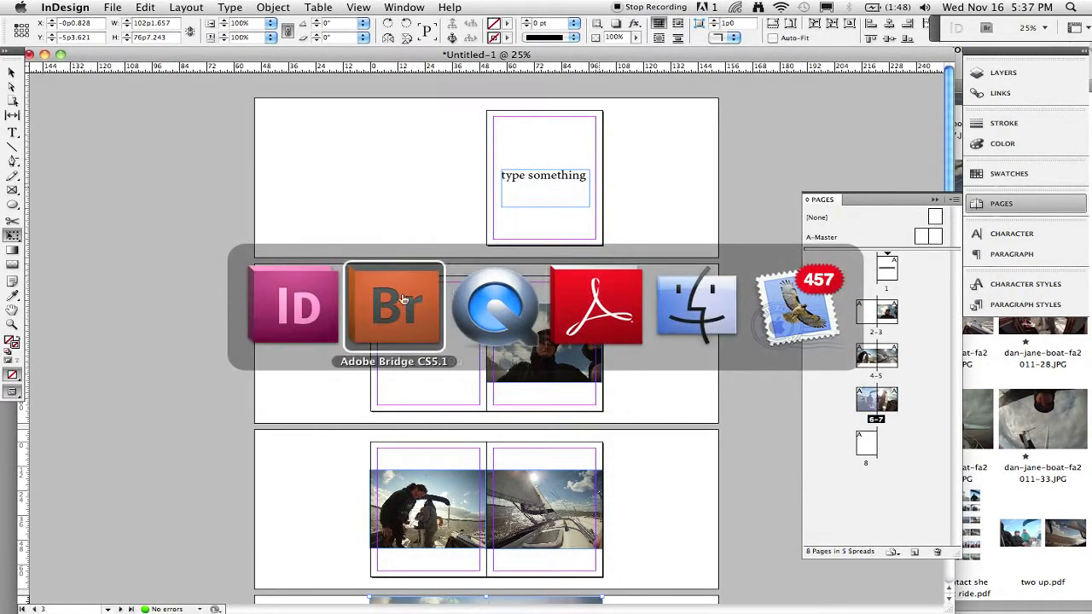
left_click(681, 291)
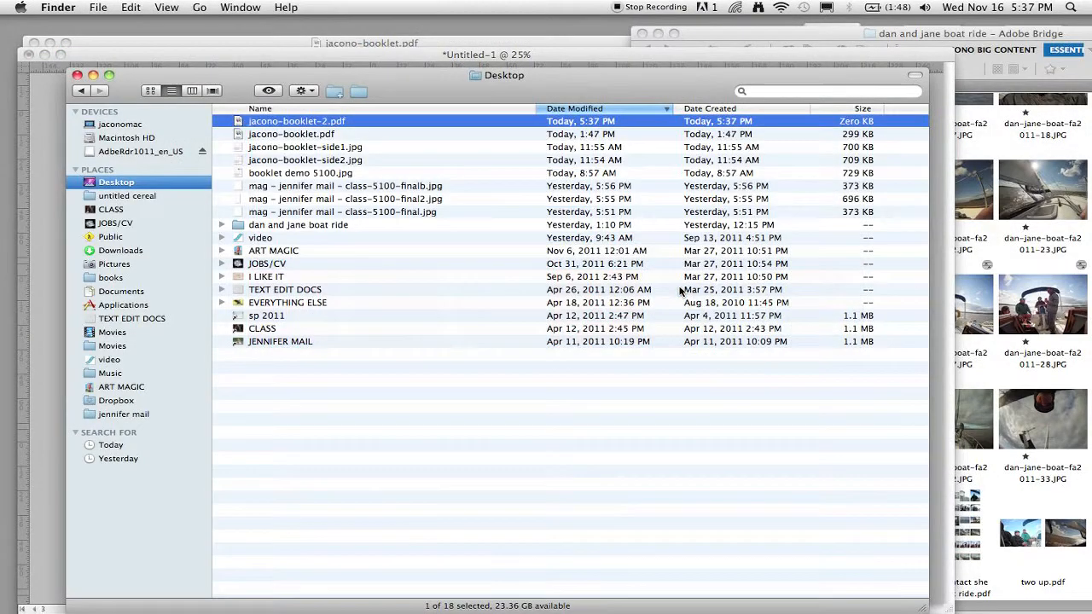
right_click(329, 122)
mouse_move(364, 140)
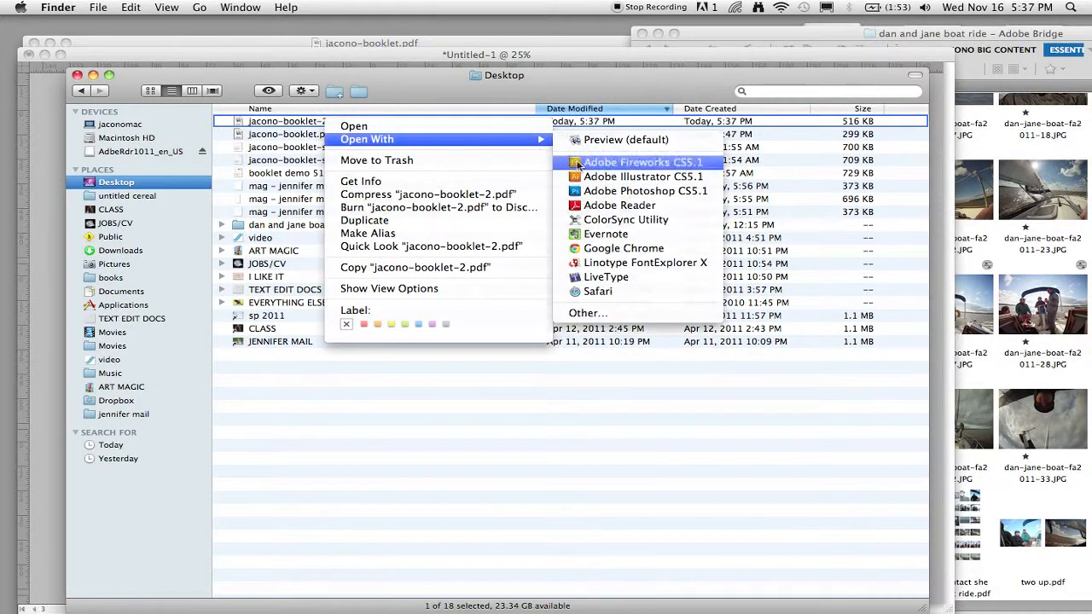
left_click(583, 205)
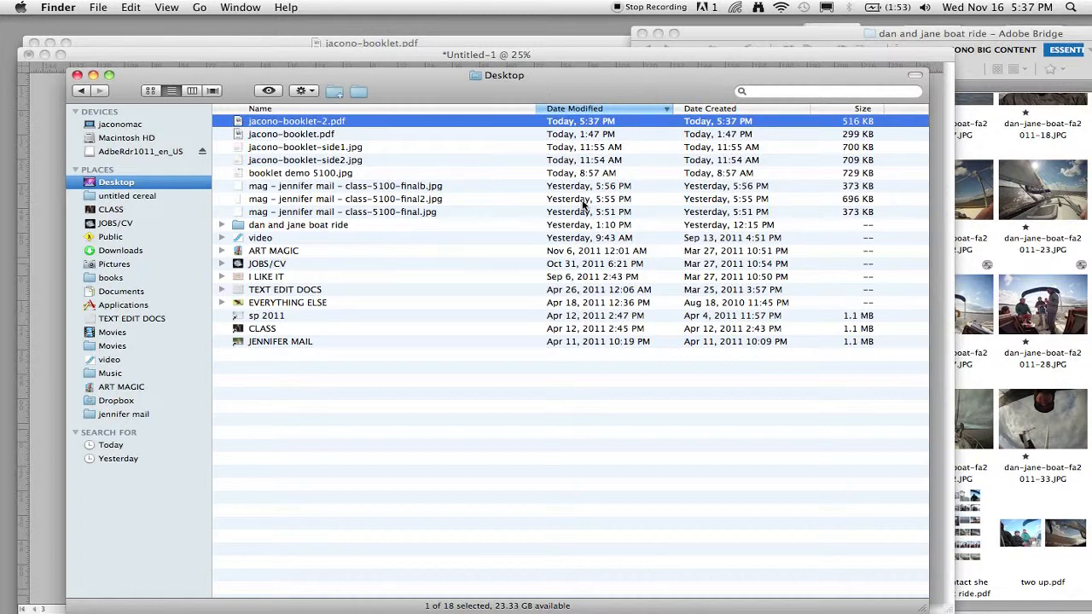
mouse_move(1089, 265)
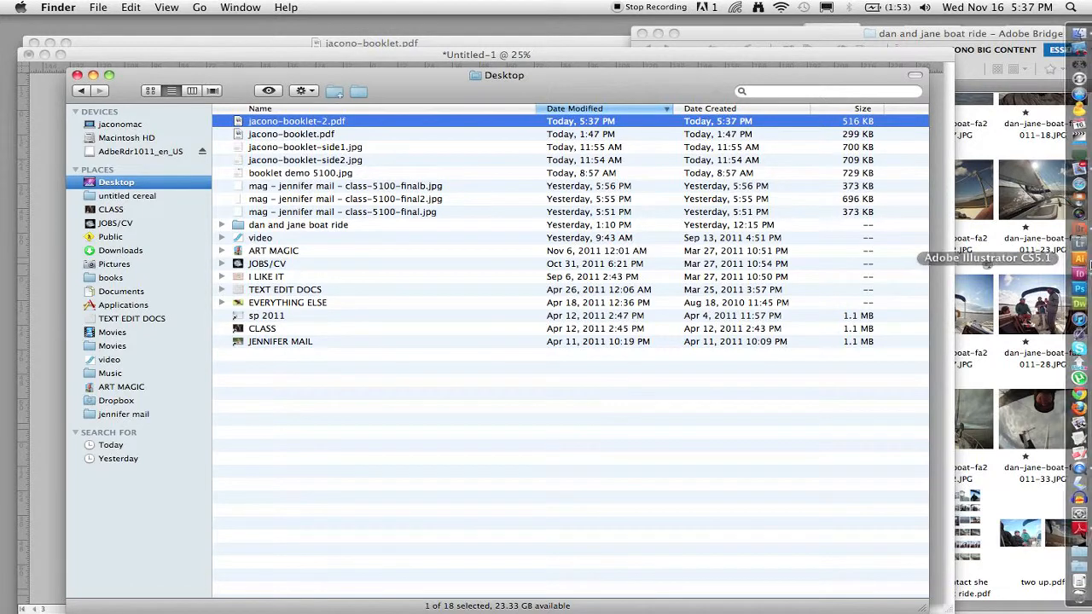
right_click(518, 123)
mouse_move(536, 139)
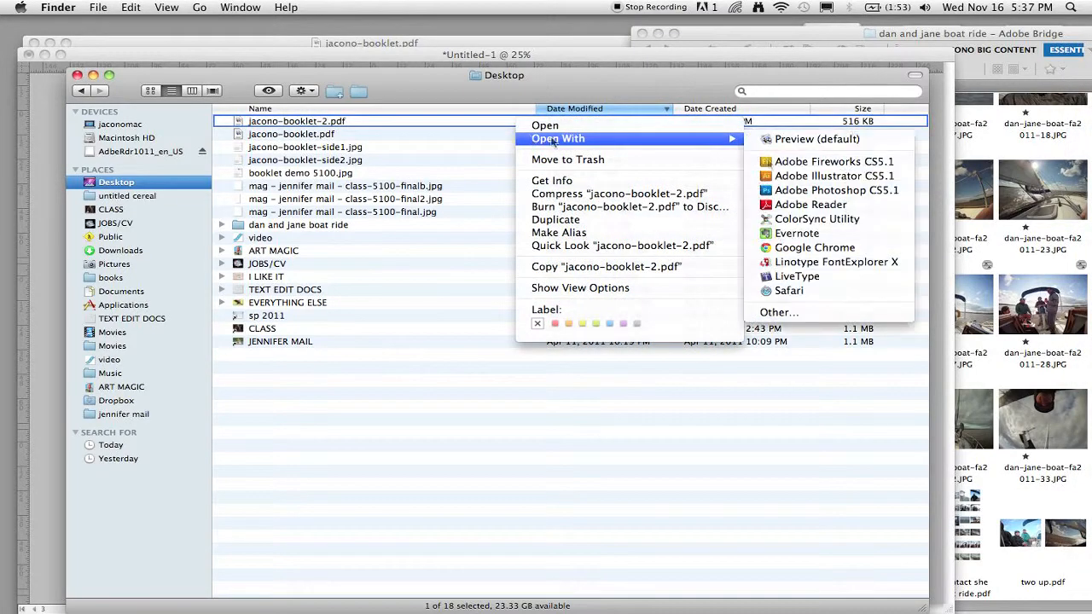
left_click(832, 205)
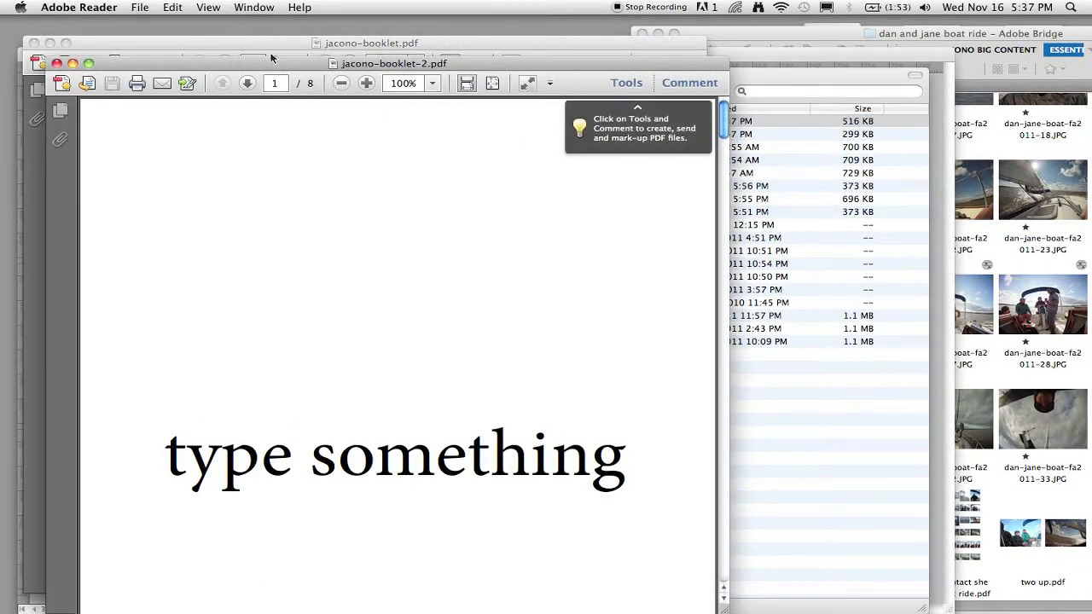
Zoom the PDF out to 25% and scroll through the booklet pages to review the layout.
left_click_drag(265, 63, 291, 23)
scroll(290, 200, "down", 5)
scroll(290, 200, "down", 3)
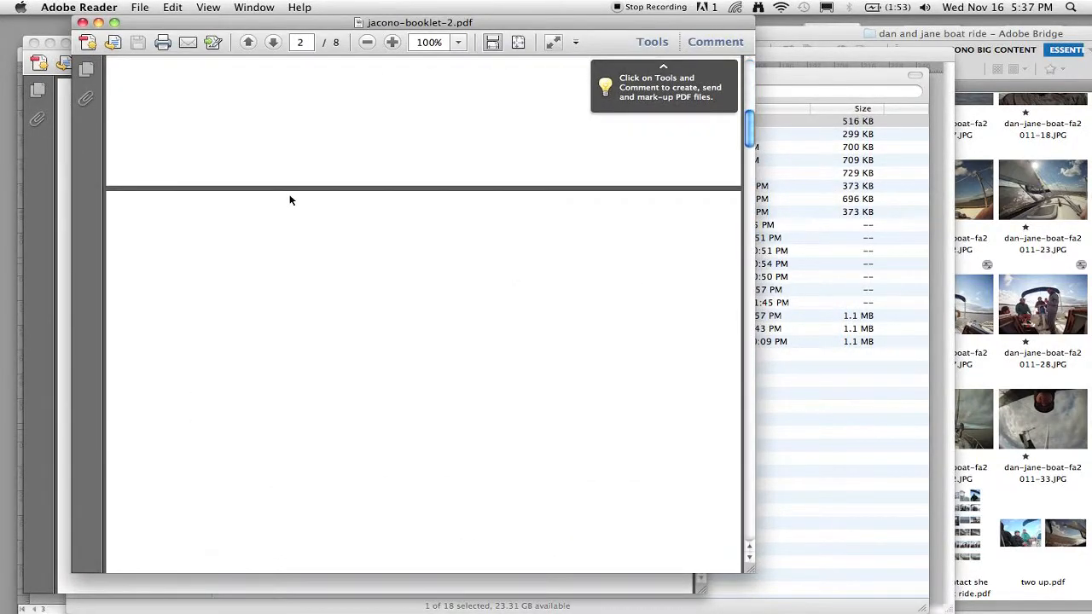
key("super+minus")
key("super+minus")
key("super+minus")
key("super+minus")
key("super+minus")
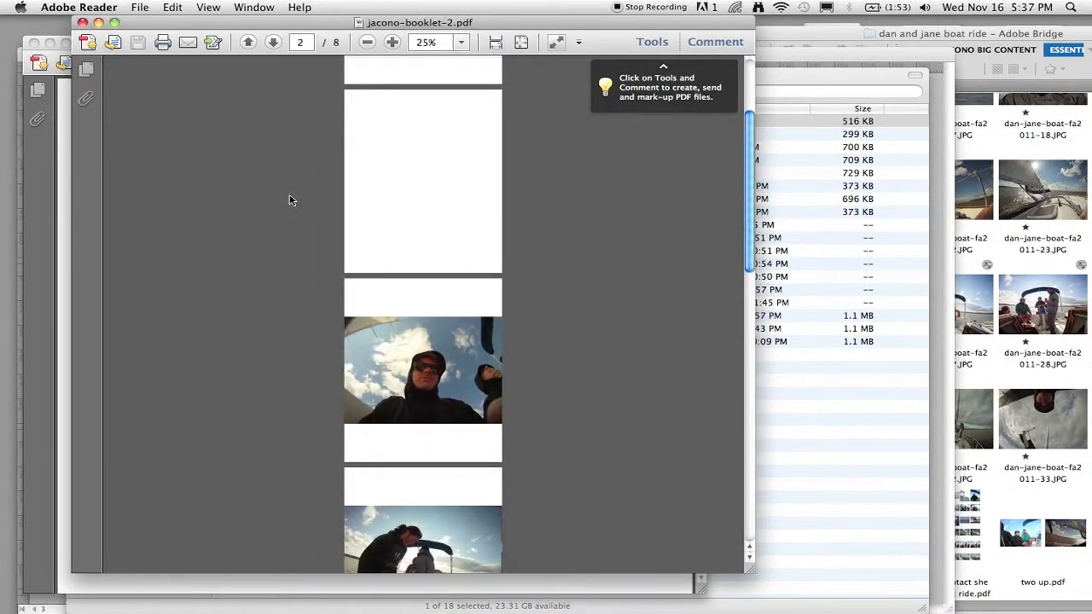
scroll(290, 199, "down", 15)
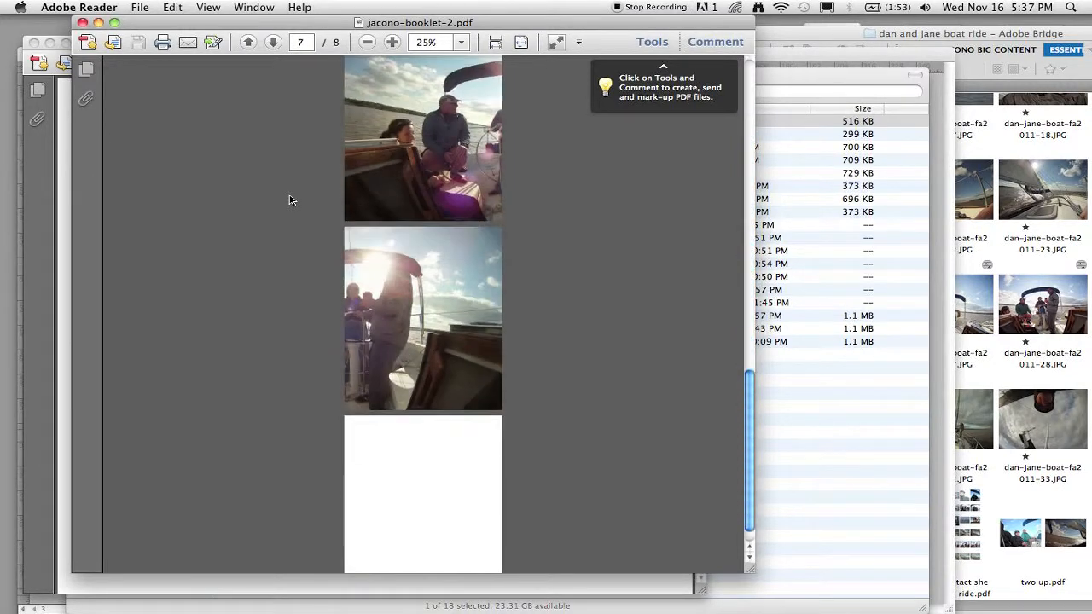
scroll(290, 200, "up", 2)
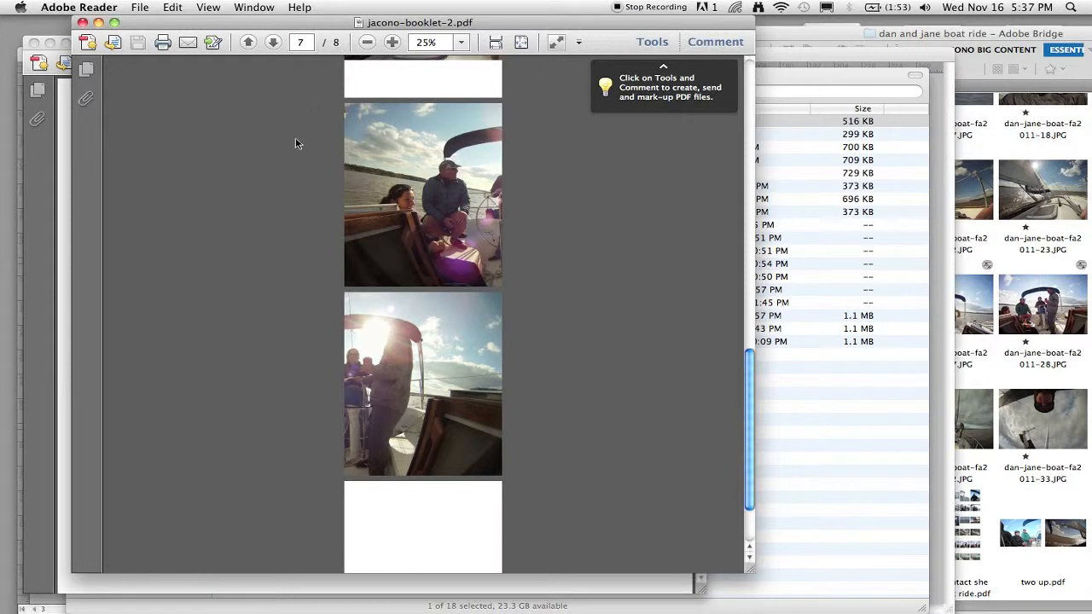
Open the Print dialog with the HP laserjet 5100 printer and set Page Scaling to Booklet Printing.
left_click(145, 7)
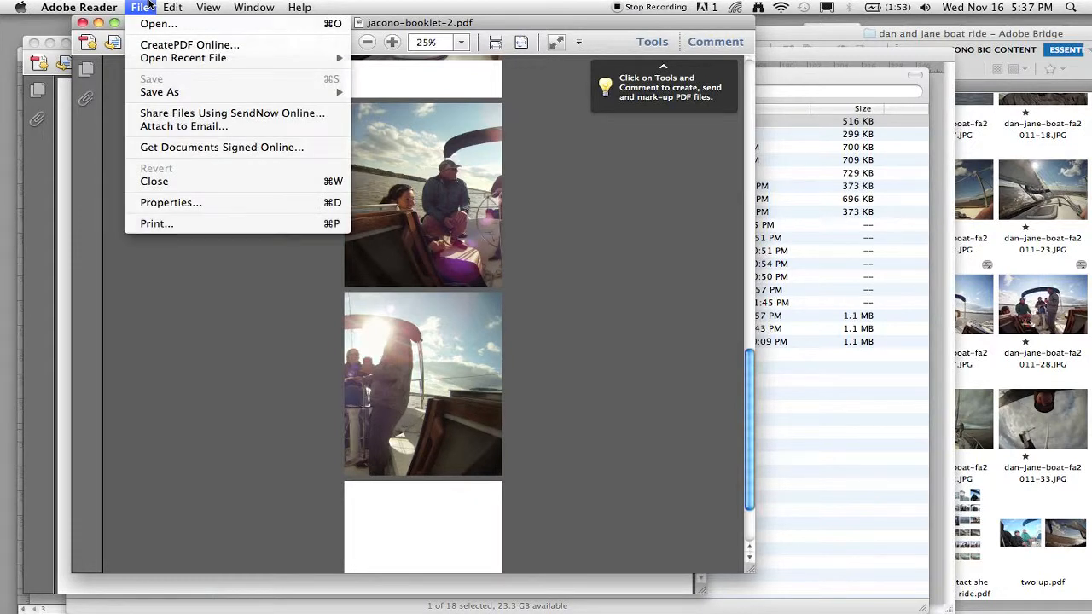
left_click(156, 224)
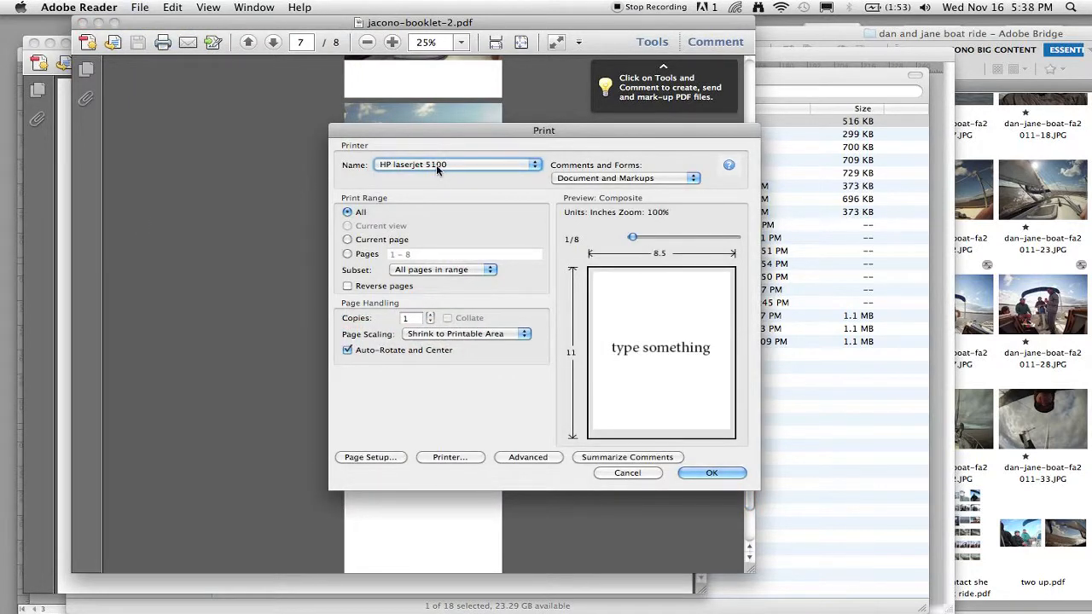
left_click(410, 164)
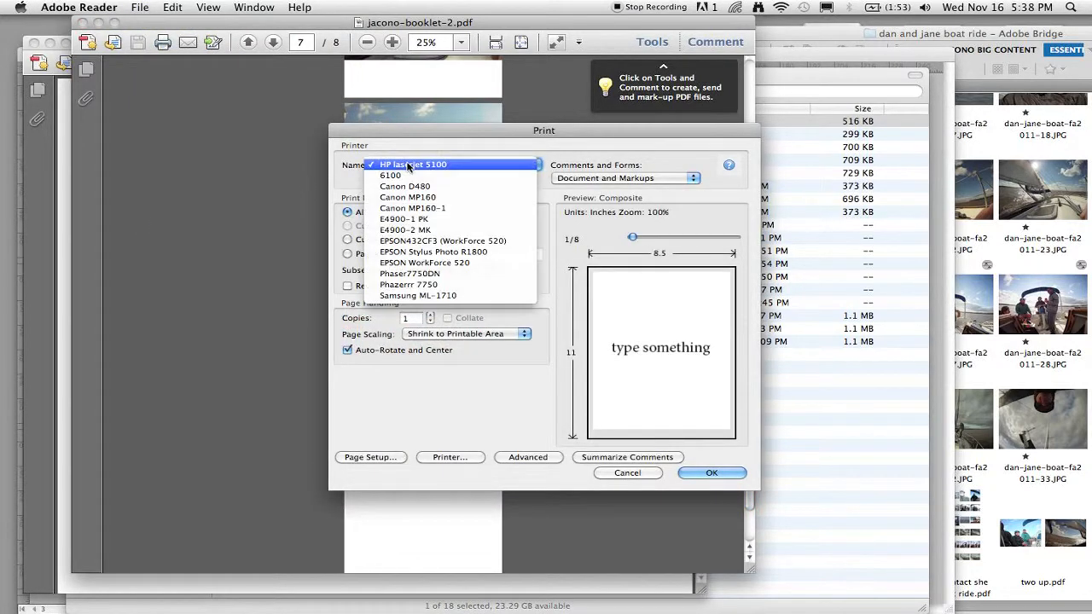
left_click(452, 167)
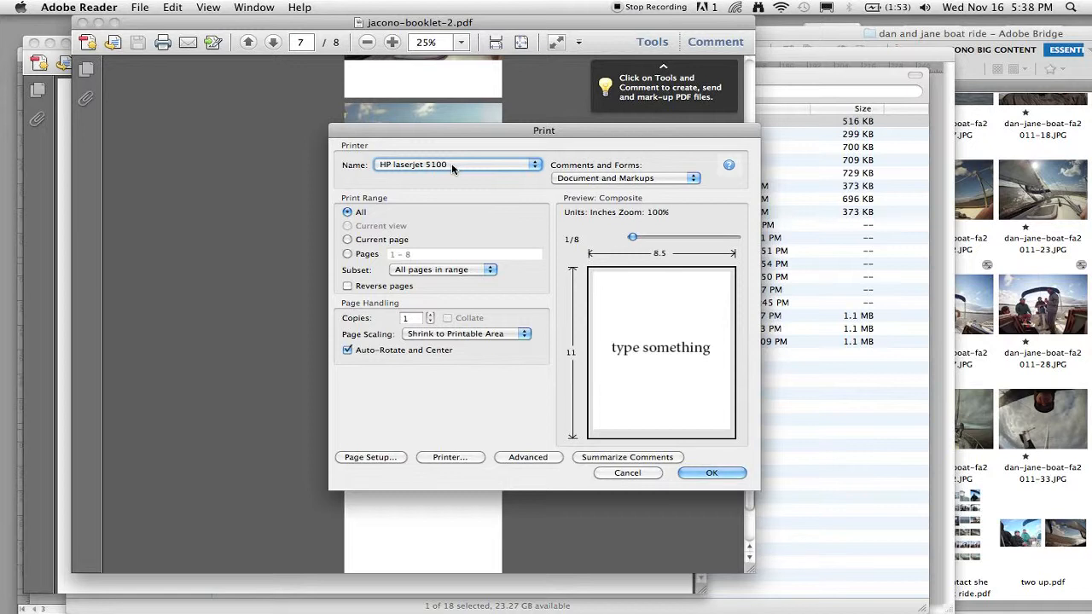
left_click(451, 167)
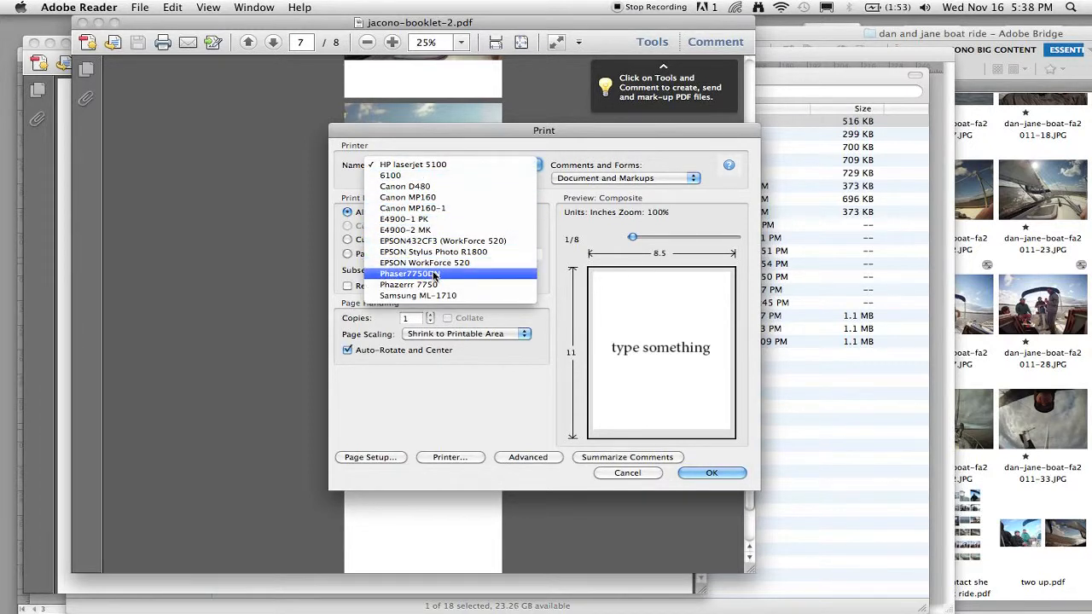
left_click(486, 163)
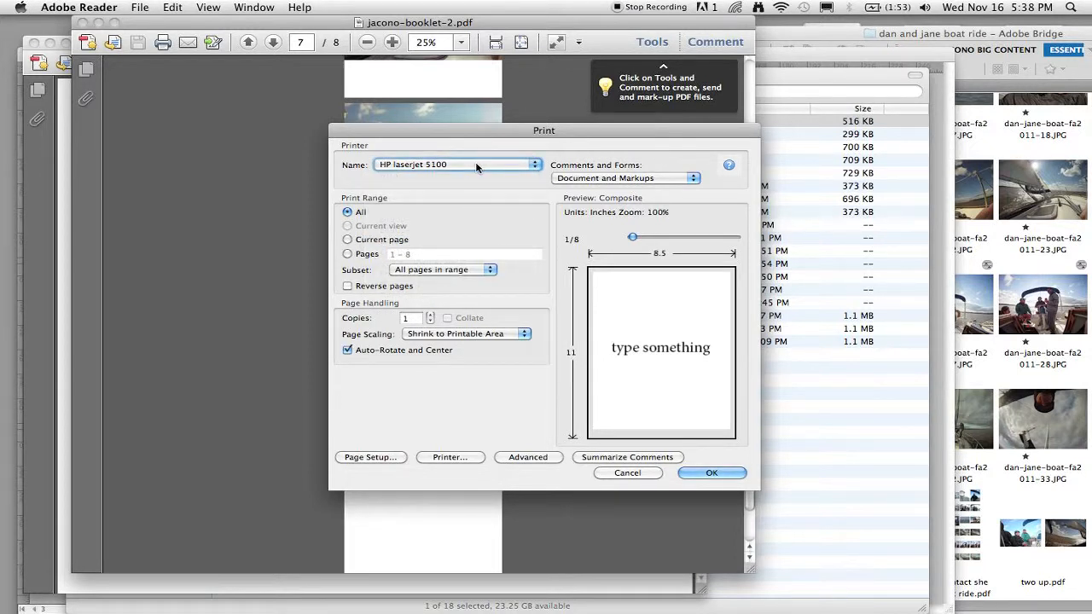
left_click(441, 170)
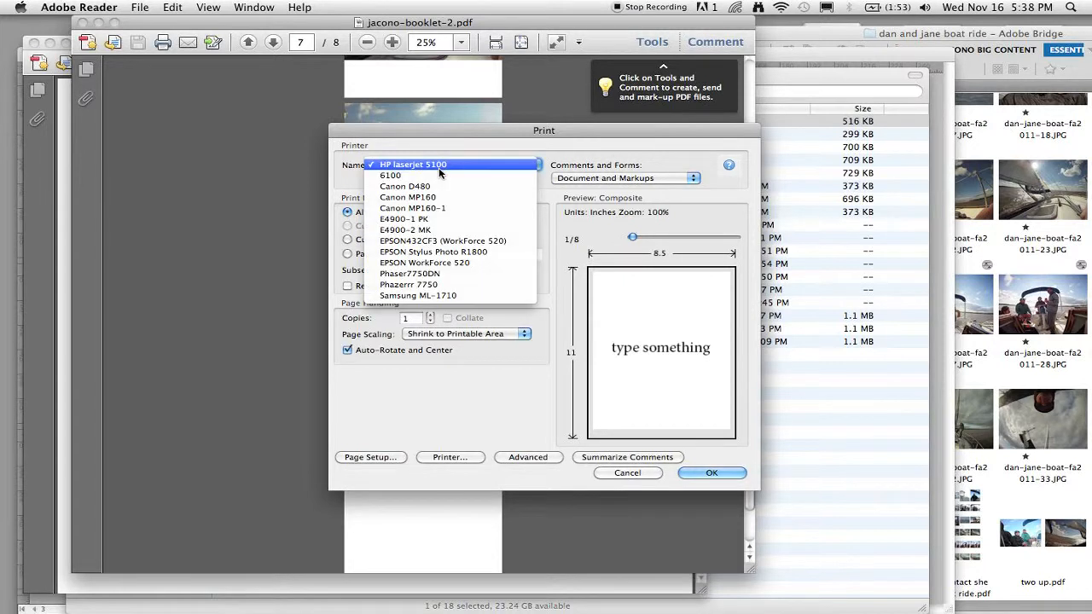
left_click(439, 167)
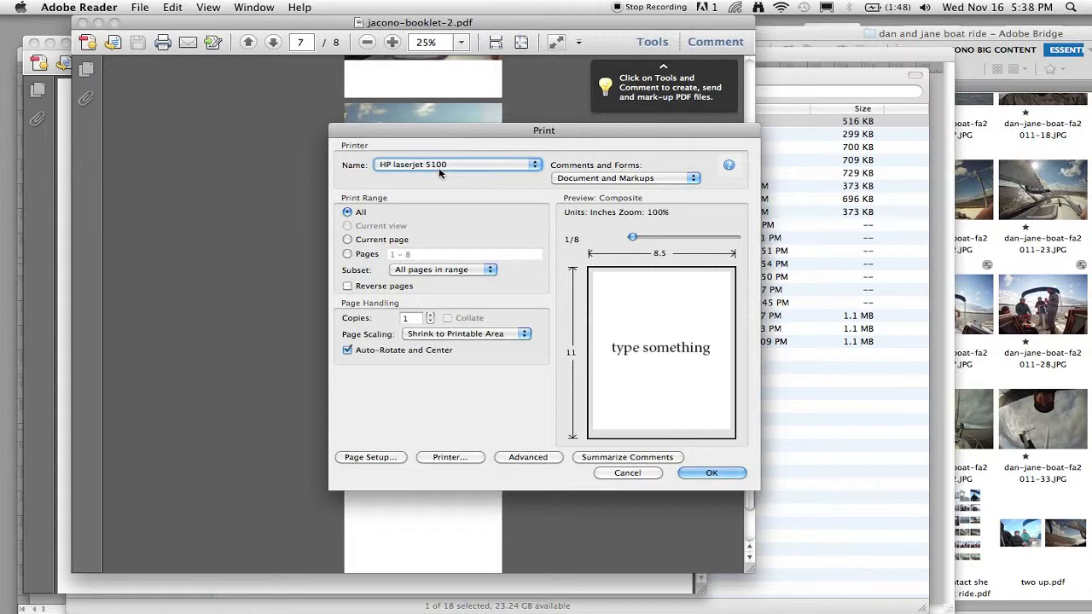
left_click(420, 339)
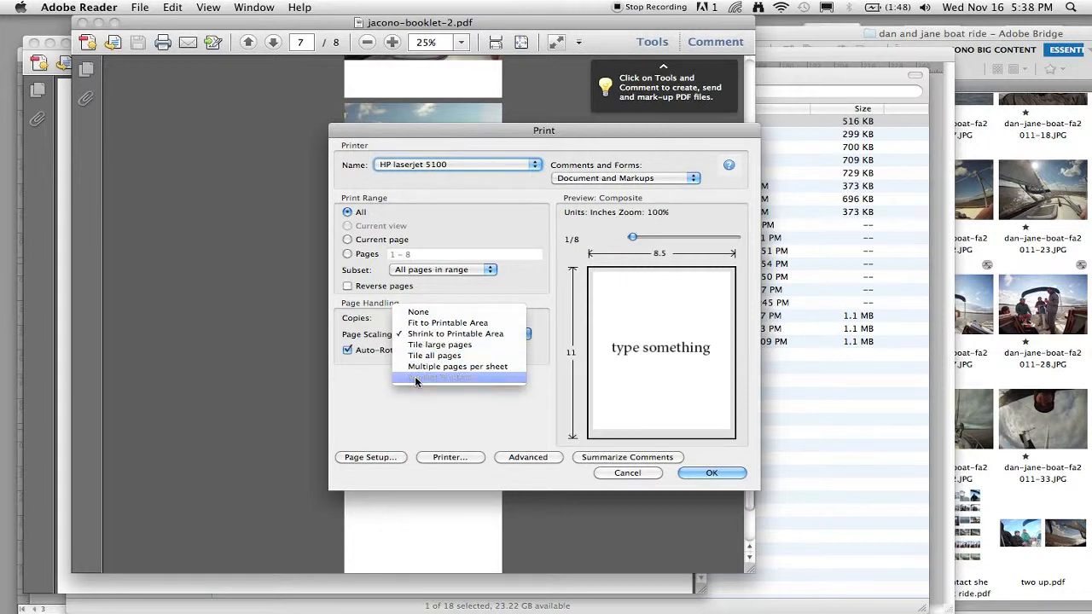
left_click(423, 377)
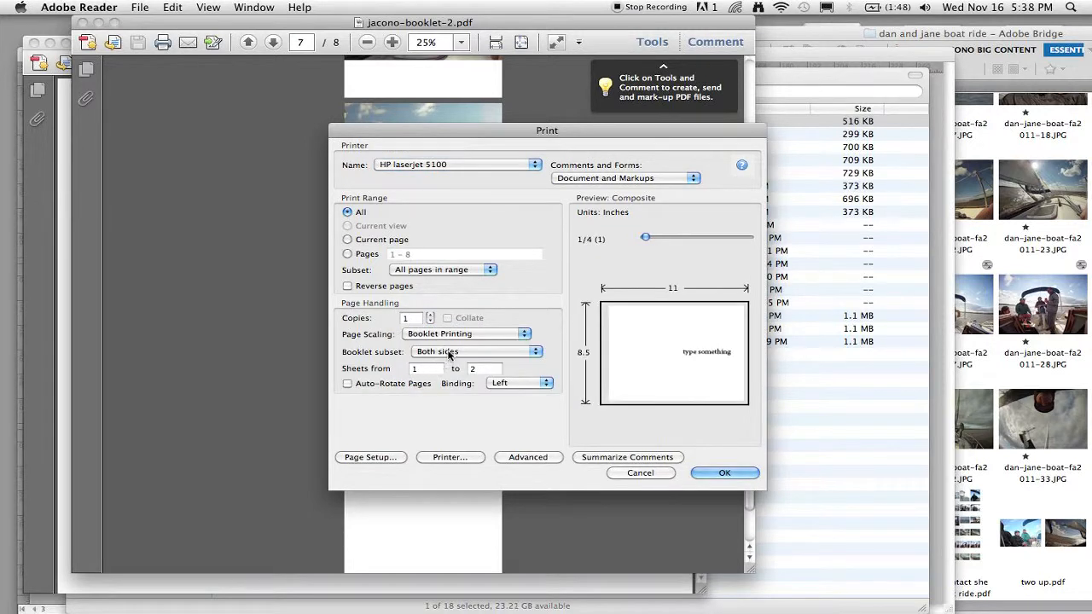
Check the booklet subset and binding options and move the preview to the second printed sheet.
left_click(449, 354)
left_click(446, 352)
left_click(497, 380)
left_click(499, 383)
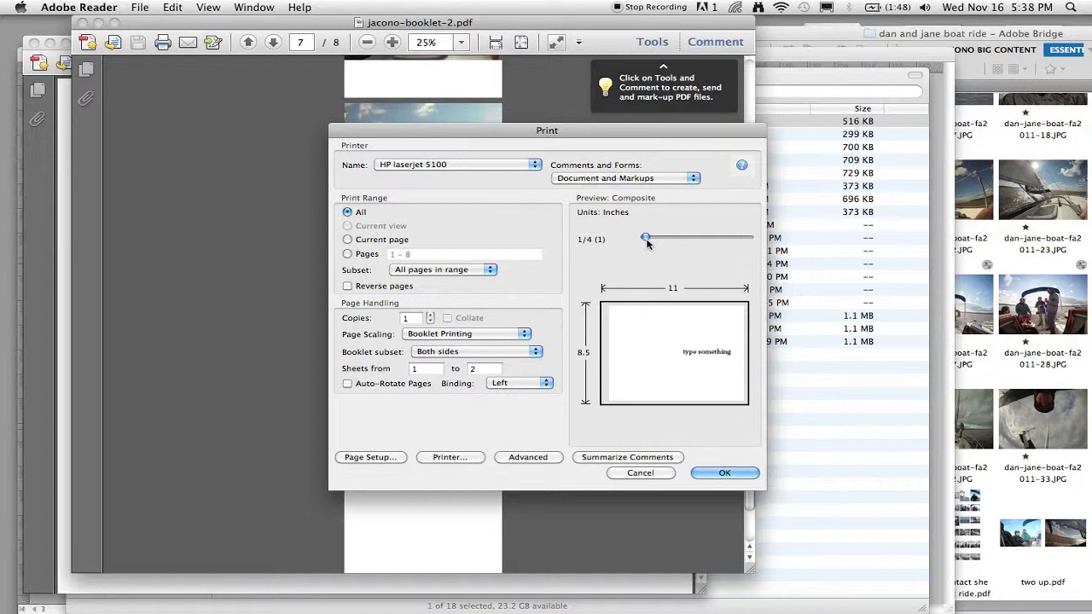
left_click_drag(646, 240, 698, 237)
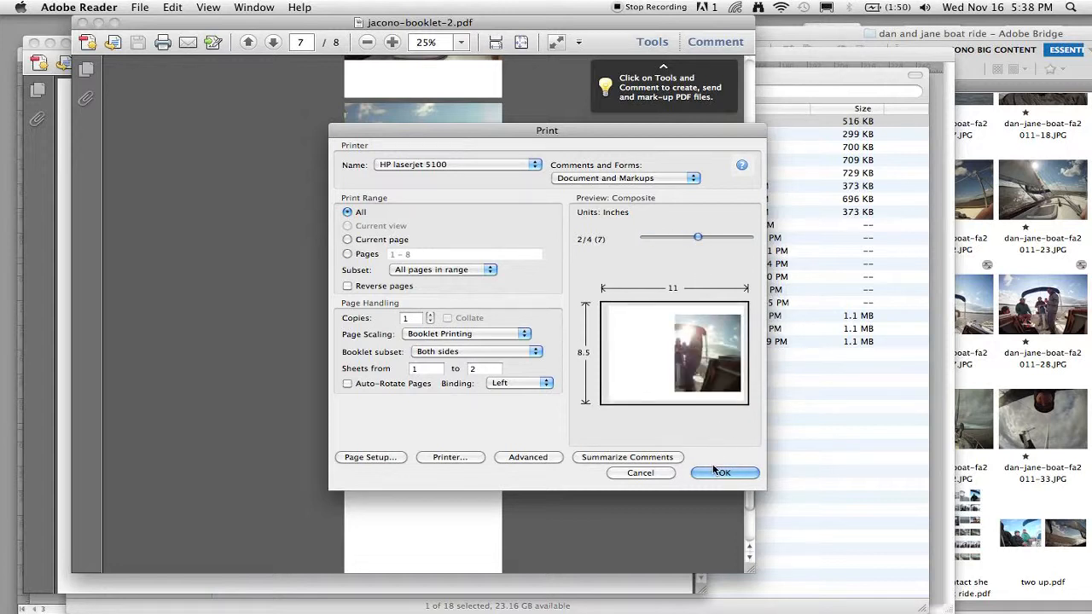